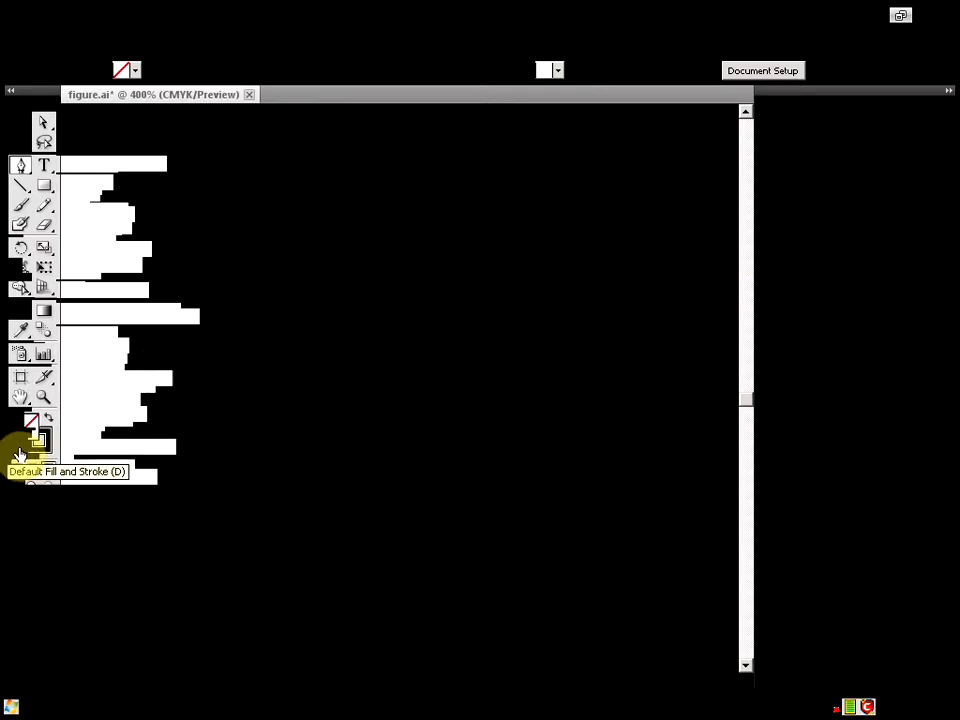
# Restore the default fill and stroke colours and set the fill to None, keeping the black stroke.
pyautogui.click(19, 455)
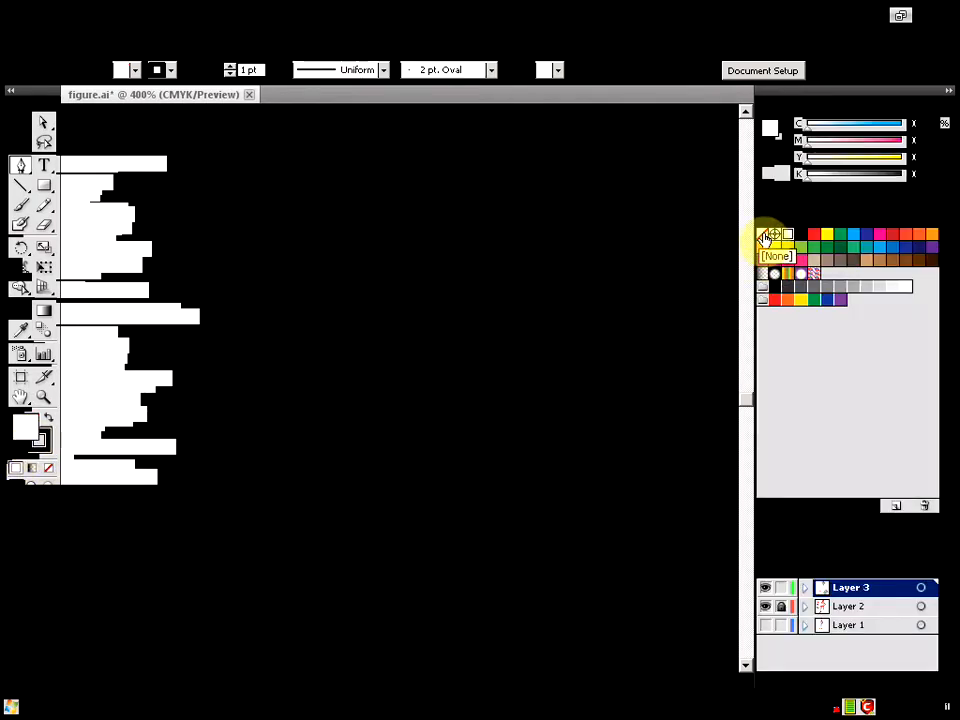
pyautogui.click(764, 237)
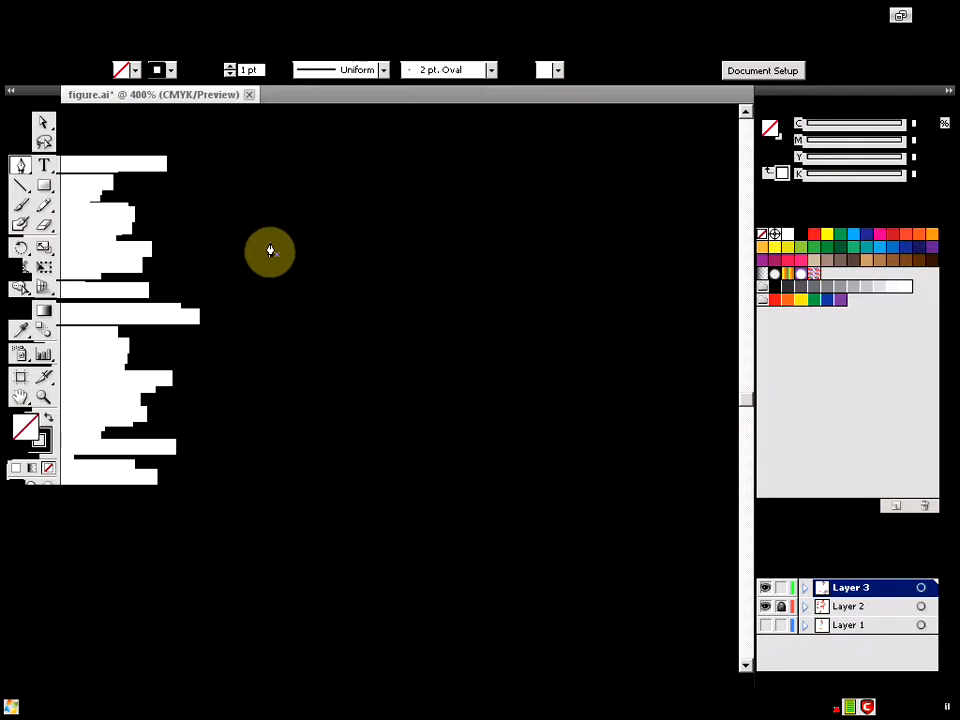
pyautogui.moveTo(273, 185); pyautogui.dragTo(226, 340)
pyautogui.moveTo(272, 465); pyautogui.dragTo(396, 510)
pyautogui.click(430, 488)
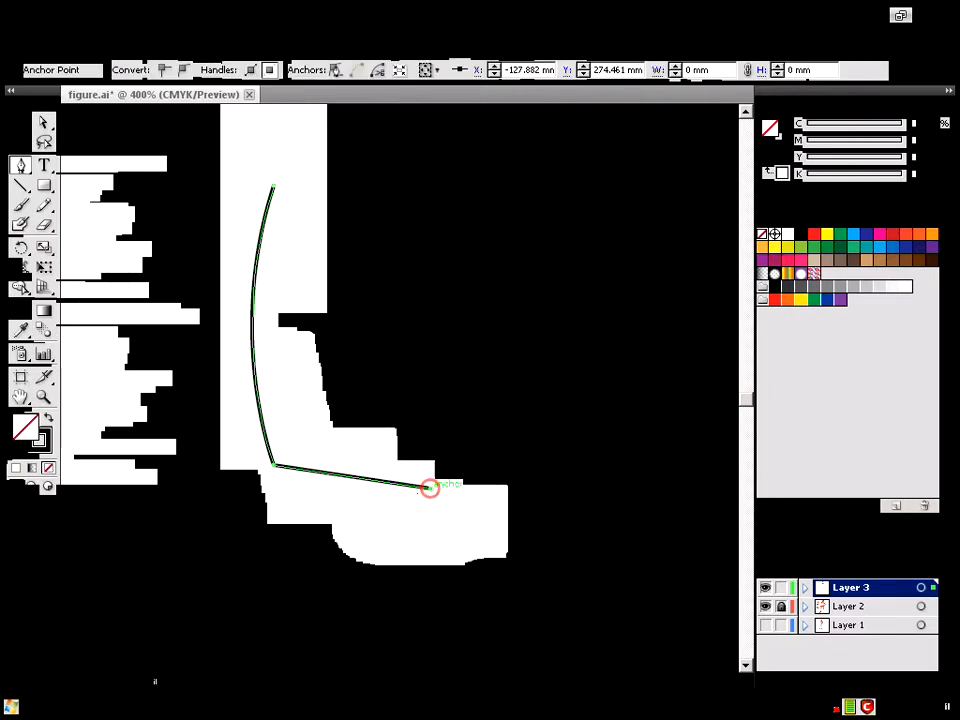
pyautogui.click(441, 383)
pyautogui.press('ctrl')
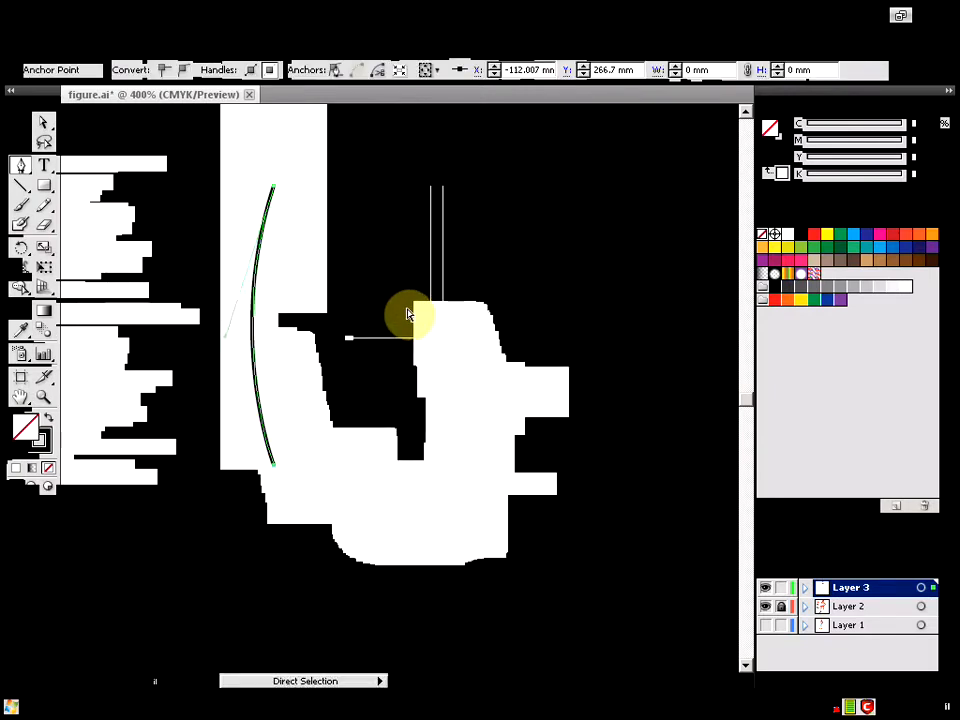
pyautogui.keyDown('ctrl'); pyautogui.click(407, 314); pyautogui.keyUp('ctrl')
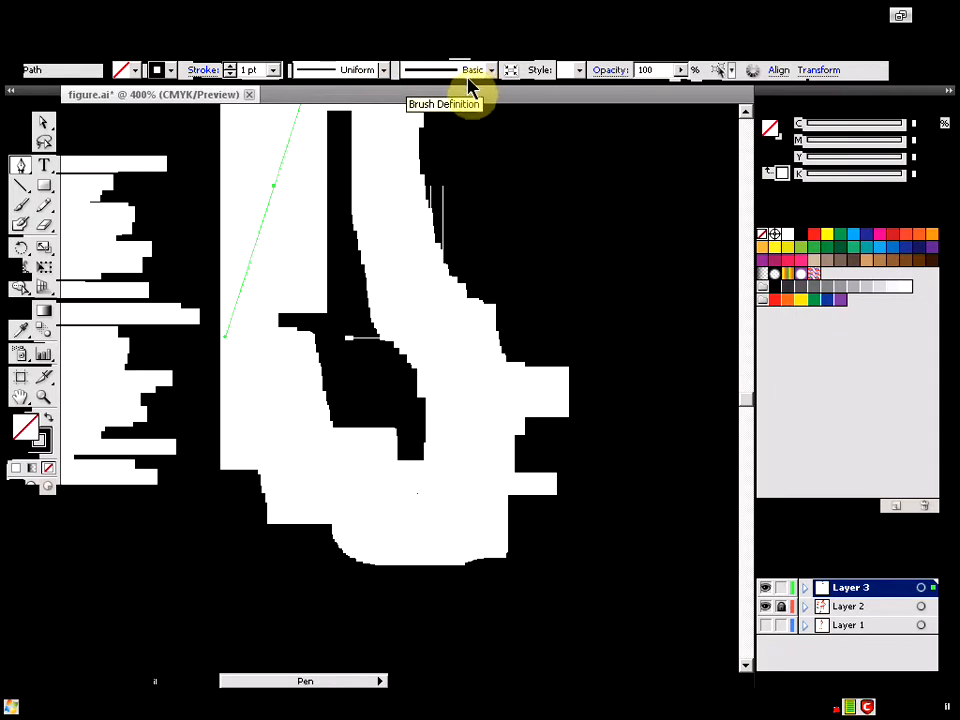
pyautogui.hotkey('ctrl', 'z')
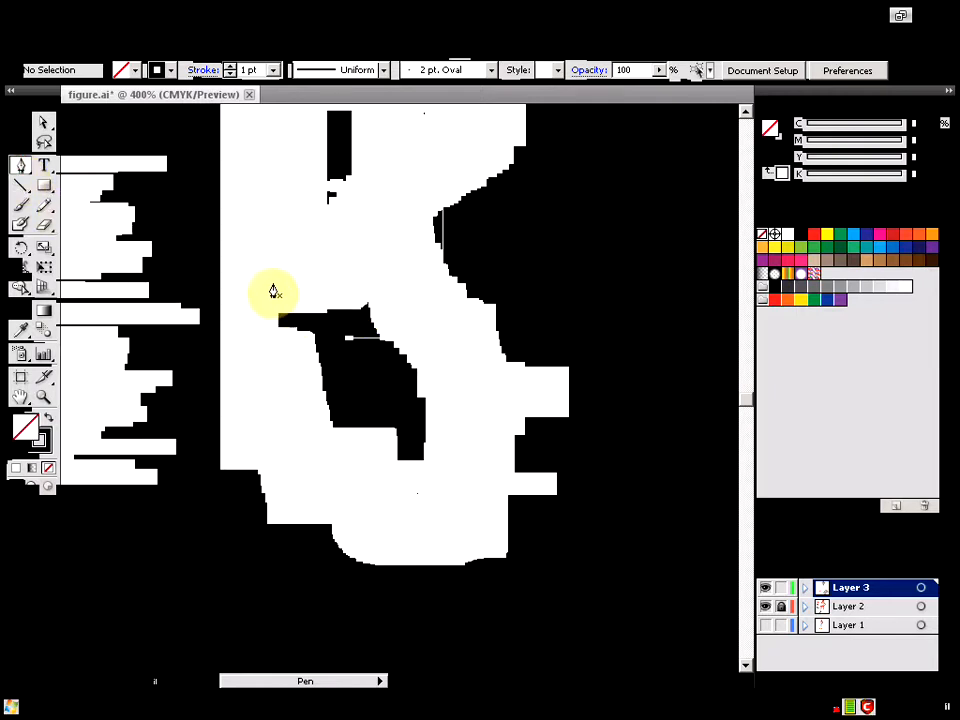
# Draw a closed, straight-sided irregular polygon about 31 mm wide and 25 mm high with the Pen tool, including a notch in its right side.
pyautogui.click(212, 255)
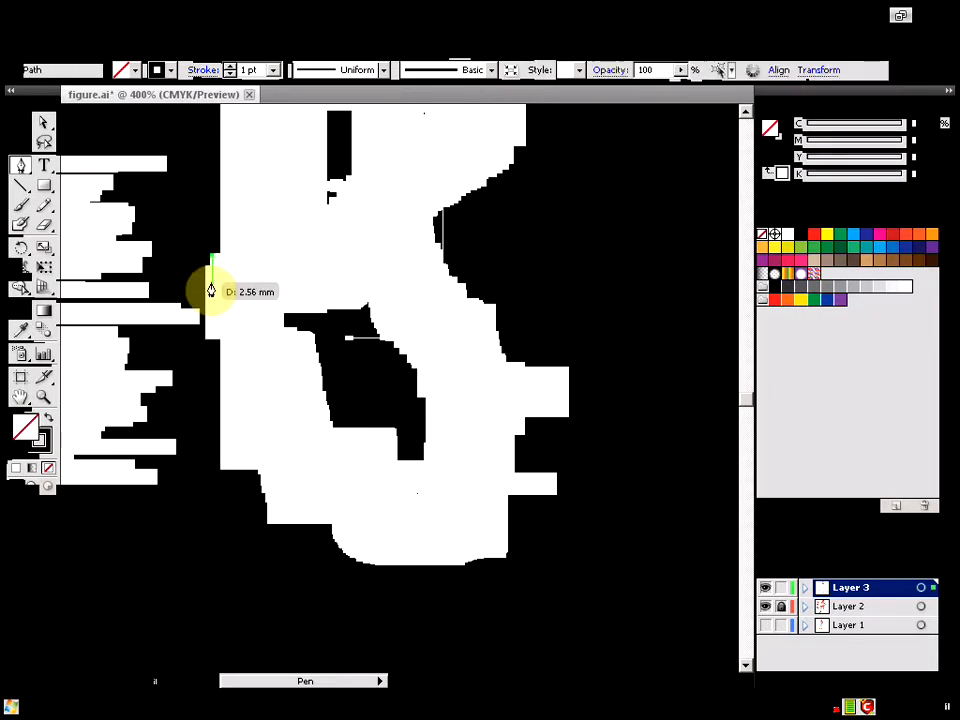
pyautogui.click(190, 364)
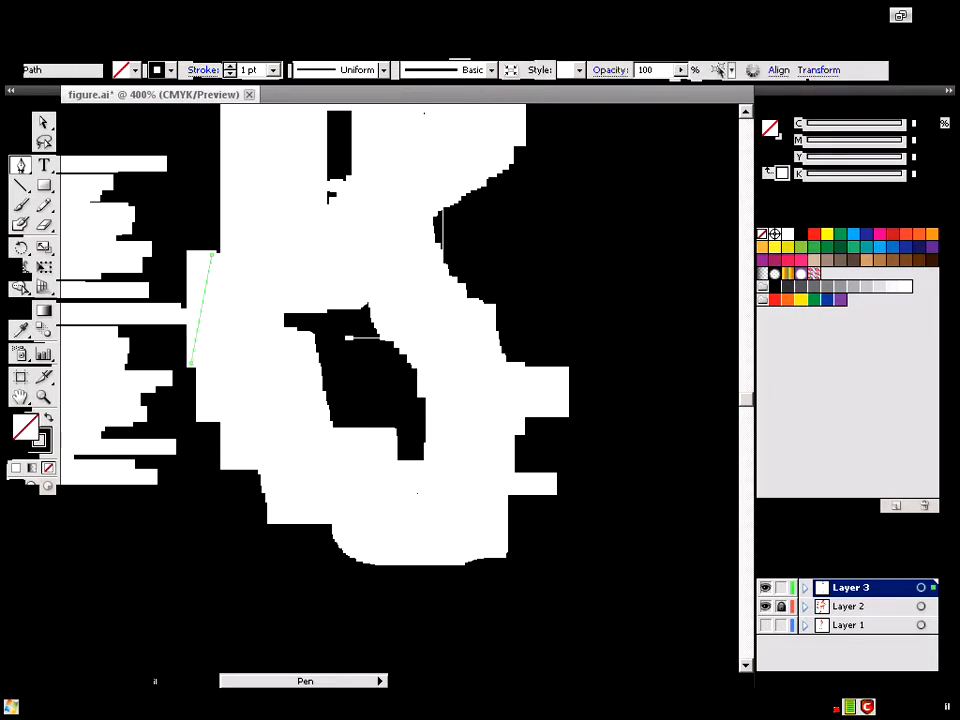
pyautogui.click(250, 382)
pyautogui.click(291, 432)
pyautogui.click(344, 480)
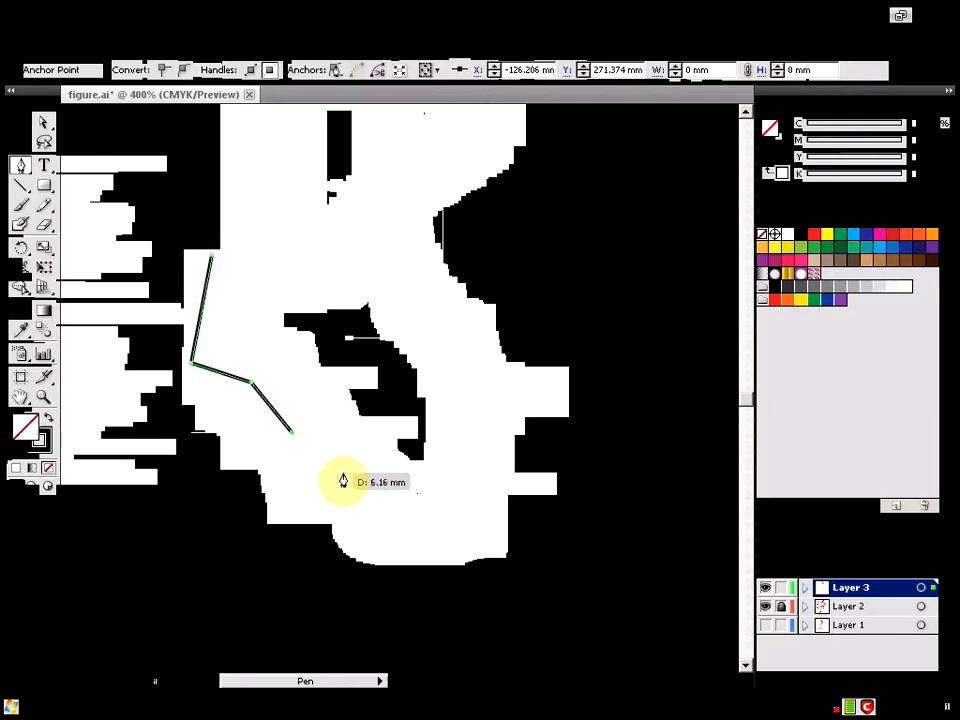
pyautogui.click(451, 471)
pyautogui.click(518, 433)
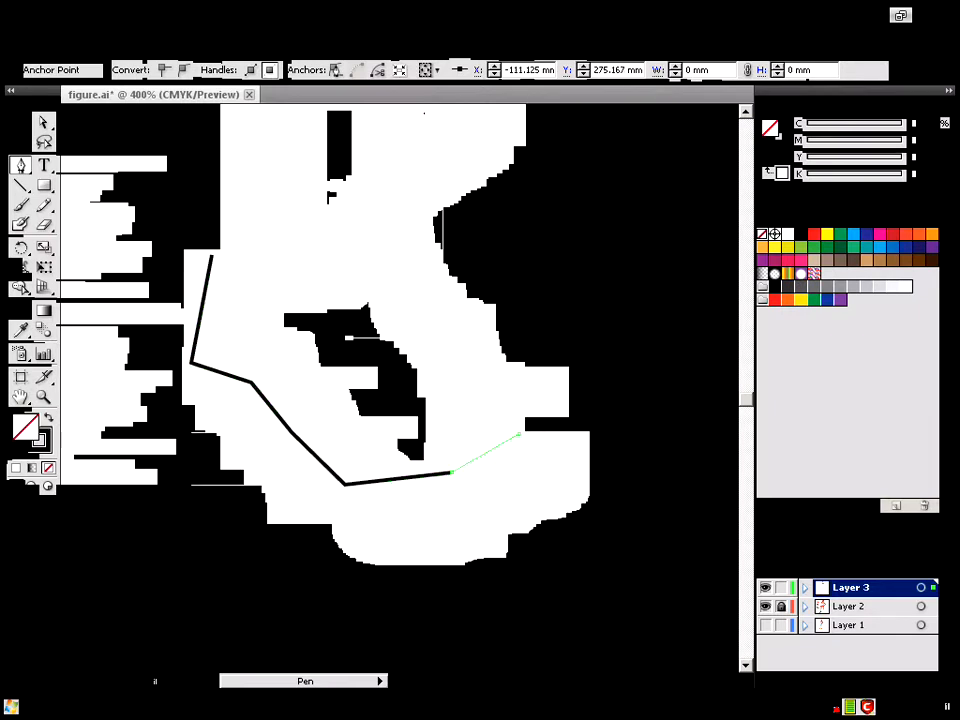
pyautogui.click(504, 388)
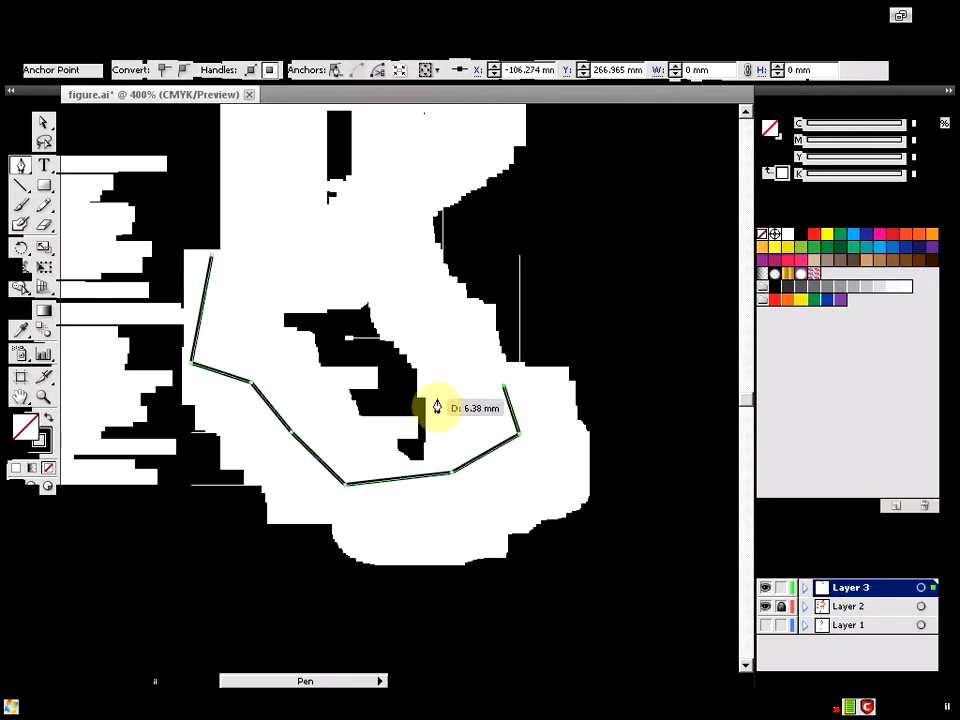
pyautogui.click(437, 397)
pyautogui.click(409, 352)
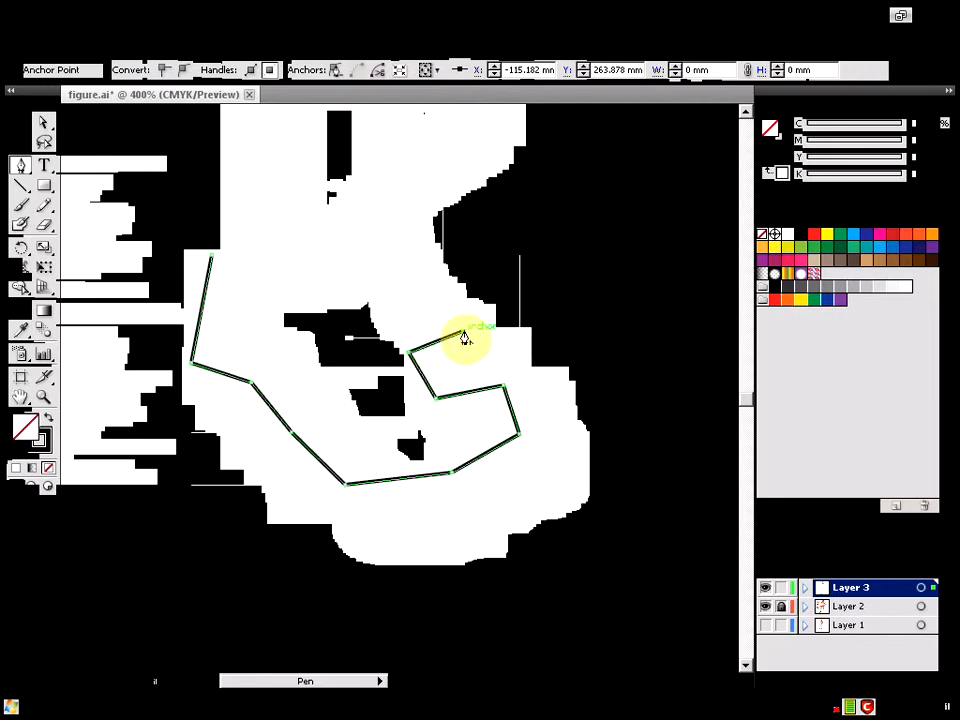
pyautogui.click(465, 331)
pyautogui.click(489, 303)
pyautogui.click(461, 252)
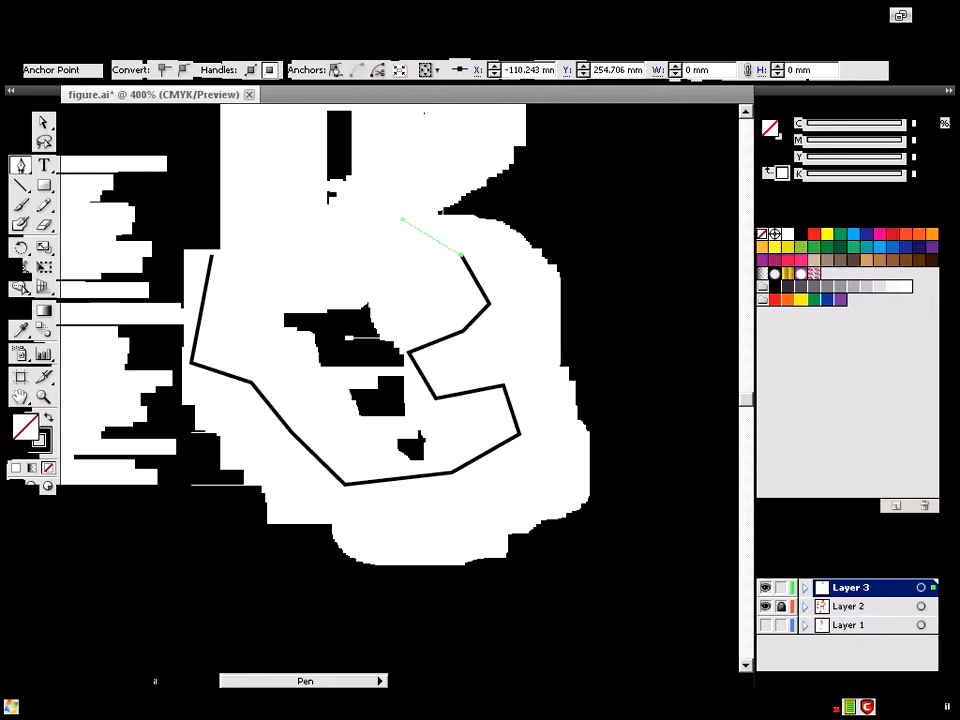
pyautogui.click(402, 218)
pyautogui.click(318, 219)
pyautogui.click(240, 236)
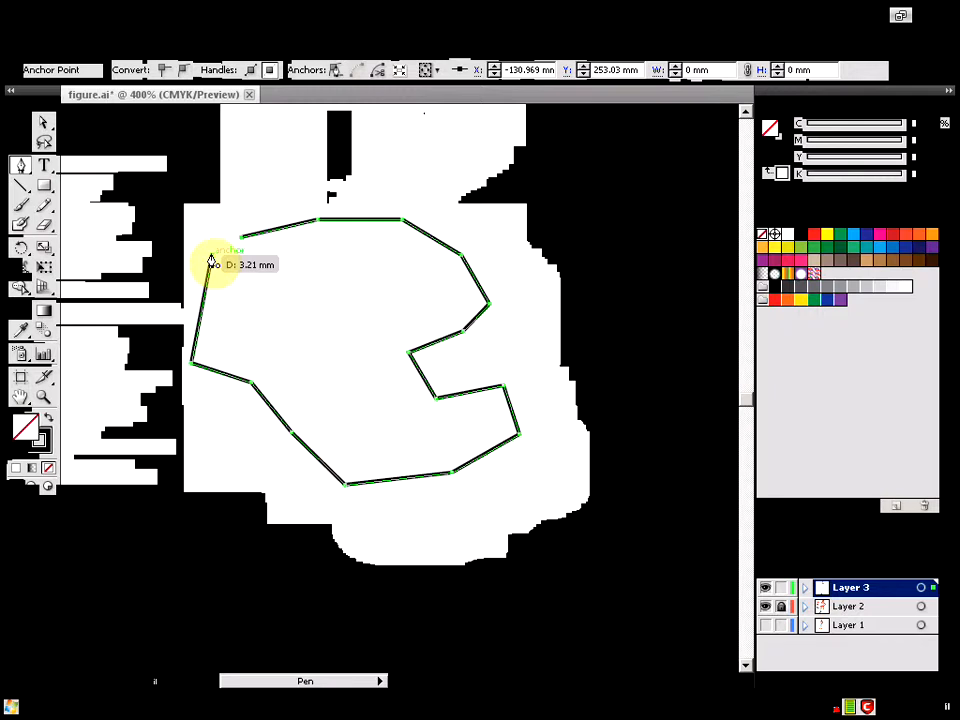
pyautogui.click(211, 257)
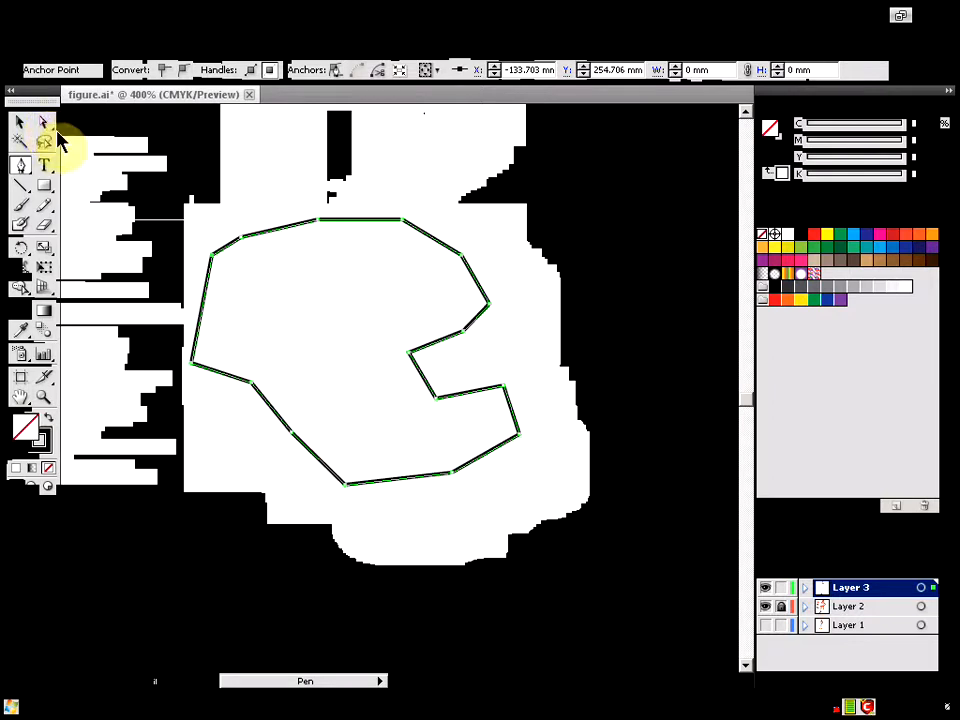
# Move the polygon's horizontal top segment down into the shape with Direct Selection.
pyautogui.click(45, 124)
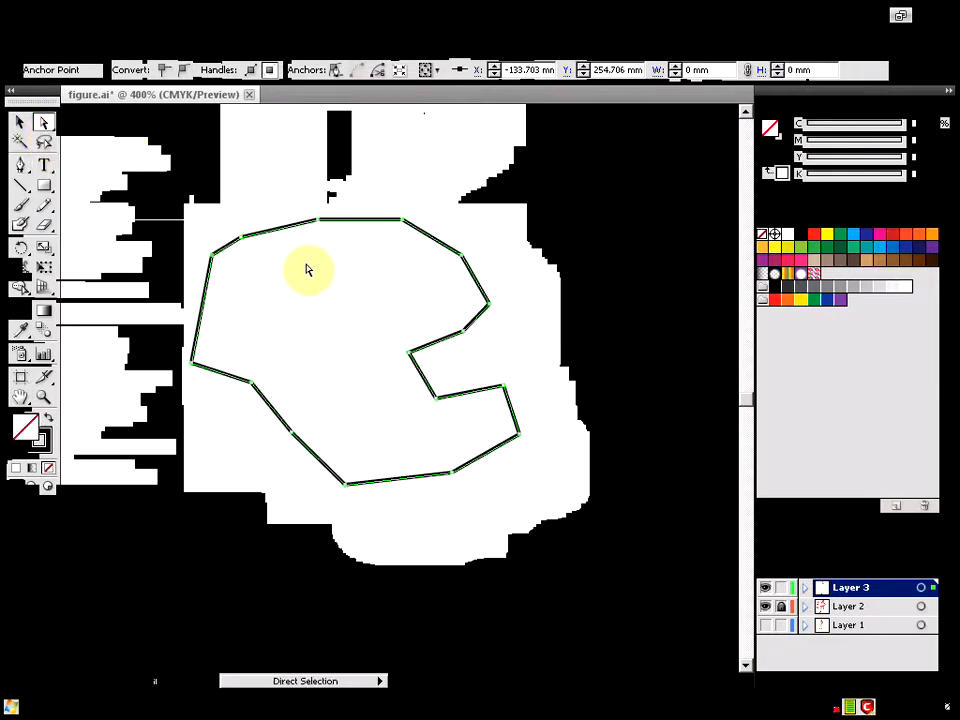
pyautogui.click(375, 220)
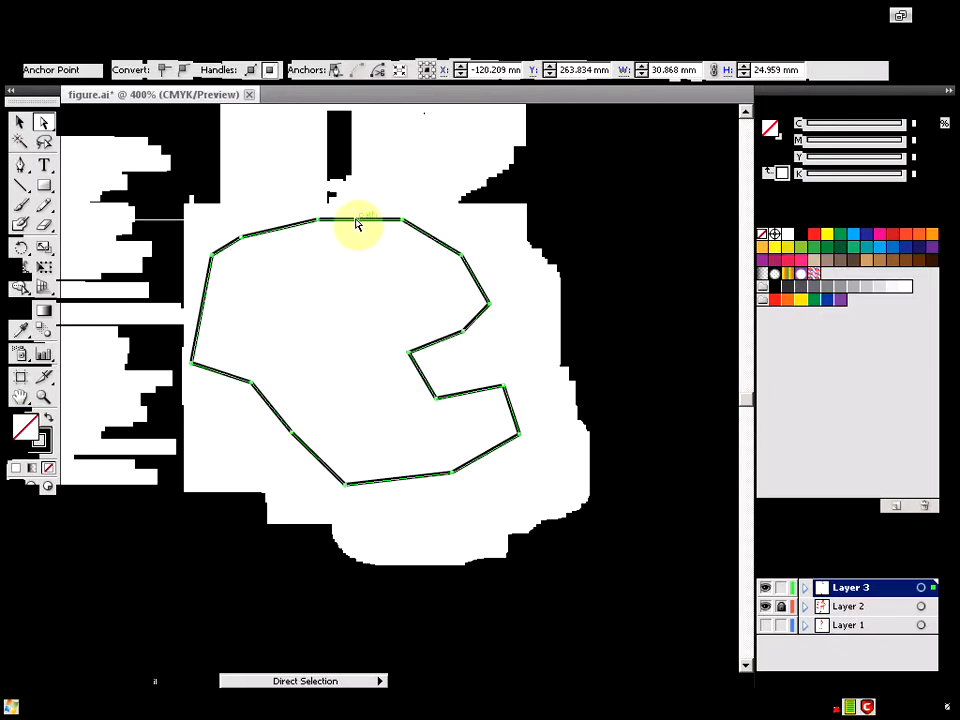
pyautogui.moveTo(358, 218); pyautogui.dragTo(369, 283)
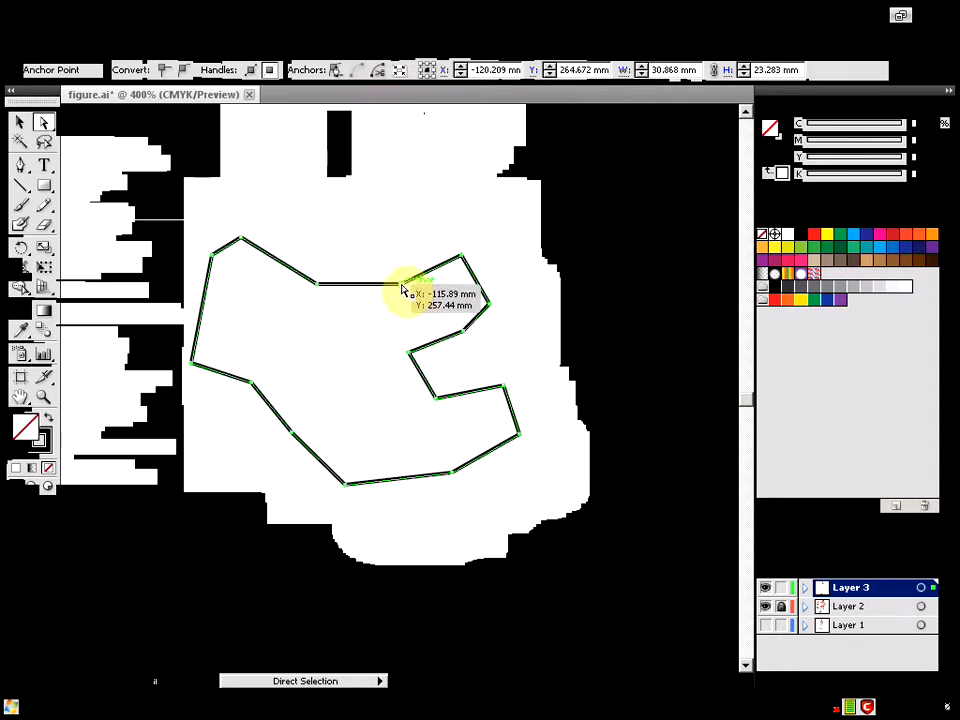
# Raise the right end anchor of the lowered top segment and move the two upper-right anchors outward.
pyautogui.moveTo(401, 283); pyautogui.dragTo(432, 214)
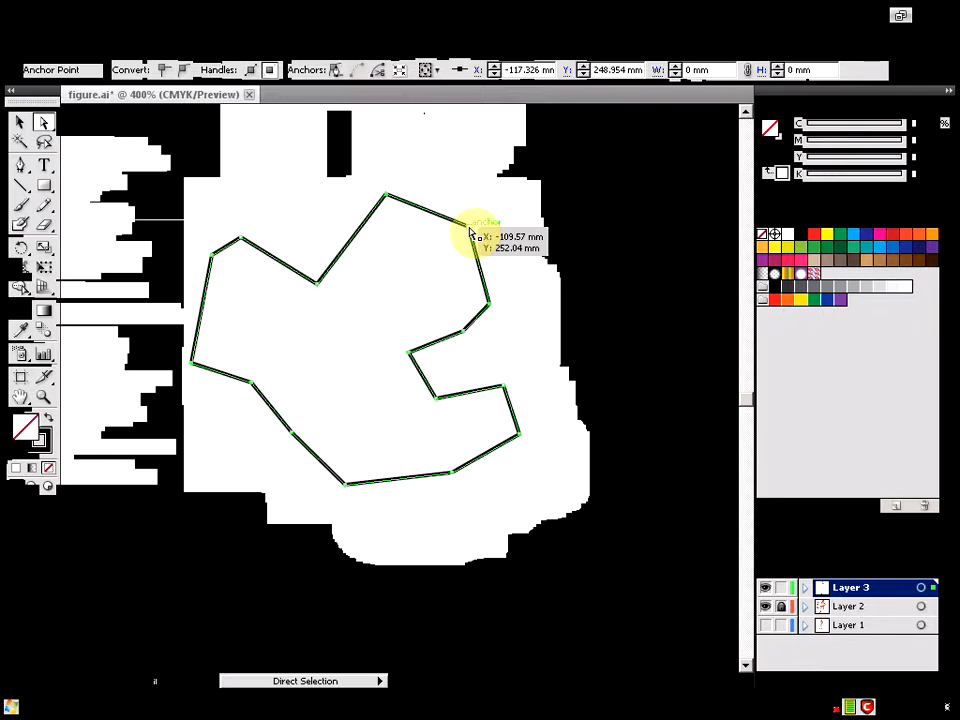
pyautogui.moveTo(470, 231); pyautogui.dragTo(494, 232)
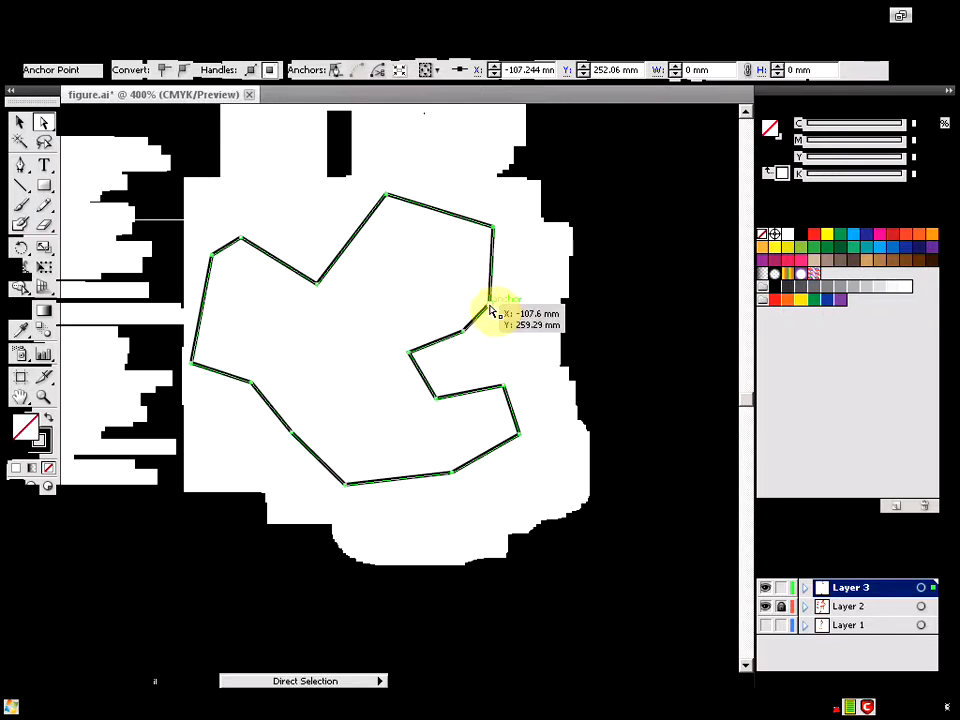
pyautogui.moveTo(489, 306); pyautogui.dragTo(511, 306)
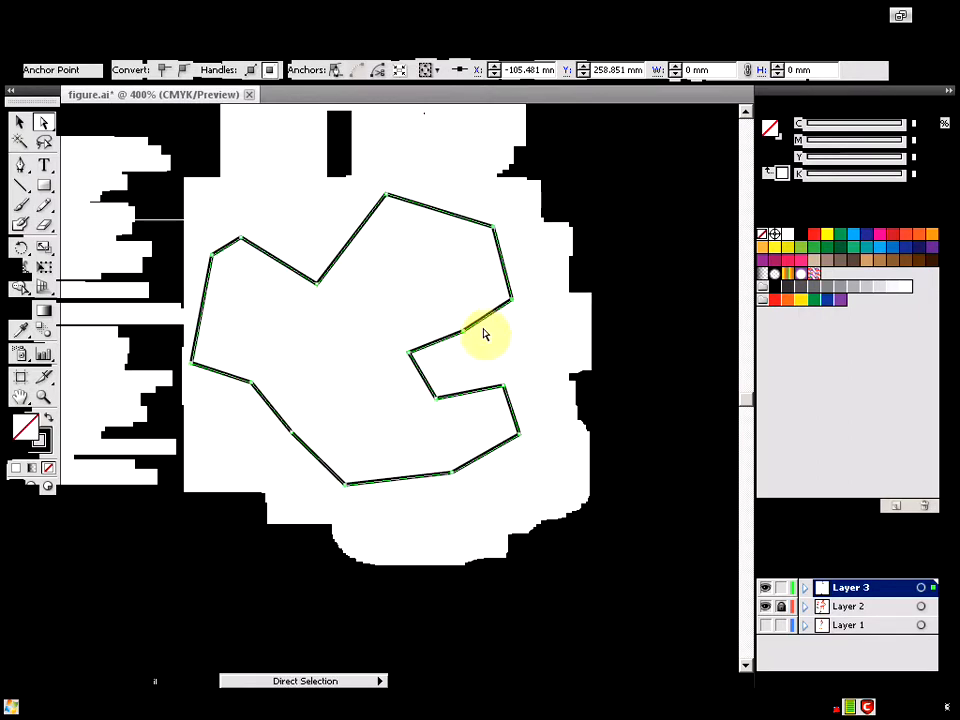
# Move the notch's anchors outward to straighten the right side, and shift the lower-right corner anchor slightly inward.
pyautogui.moveTo(455, 326); pyautogui.dragTo(493, 337)
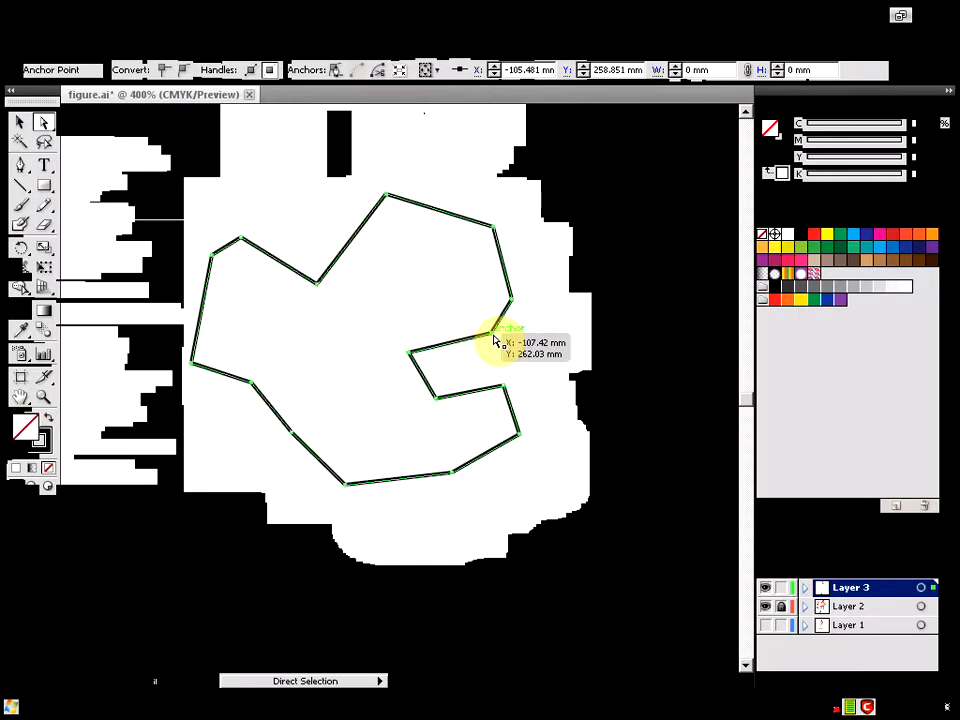
pyautogui.moveTo(420, 360); pyautogui.dragTo(504, 388)
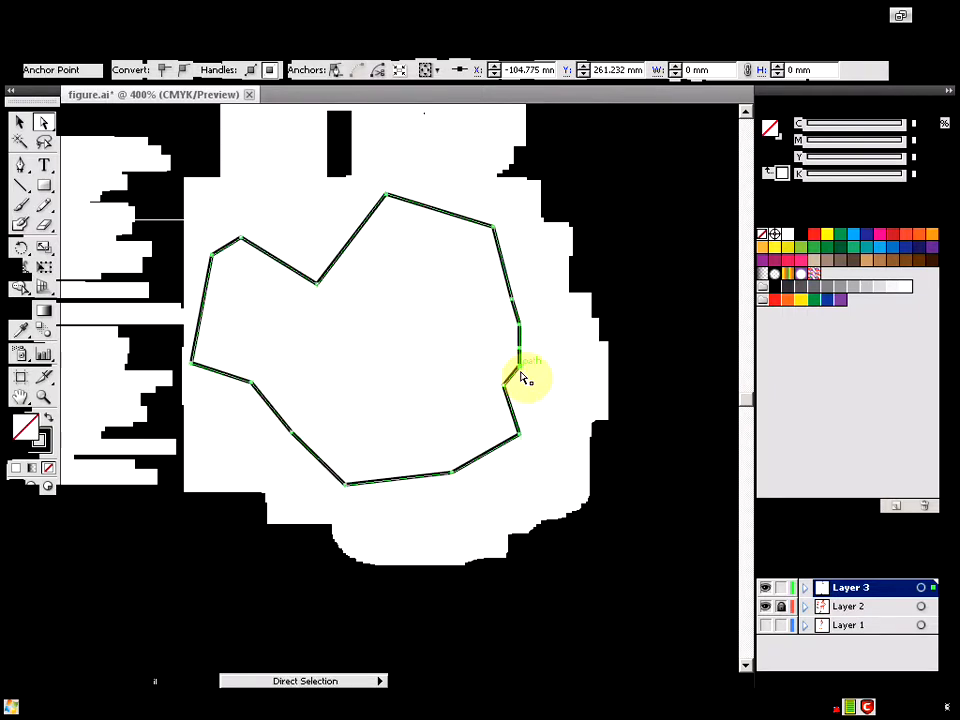
pyautogui.moveTo(516, 440); pyautogui.dragTo(500, 436)
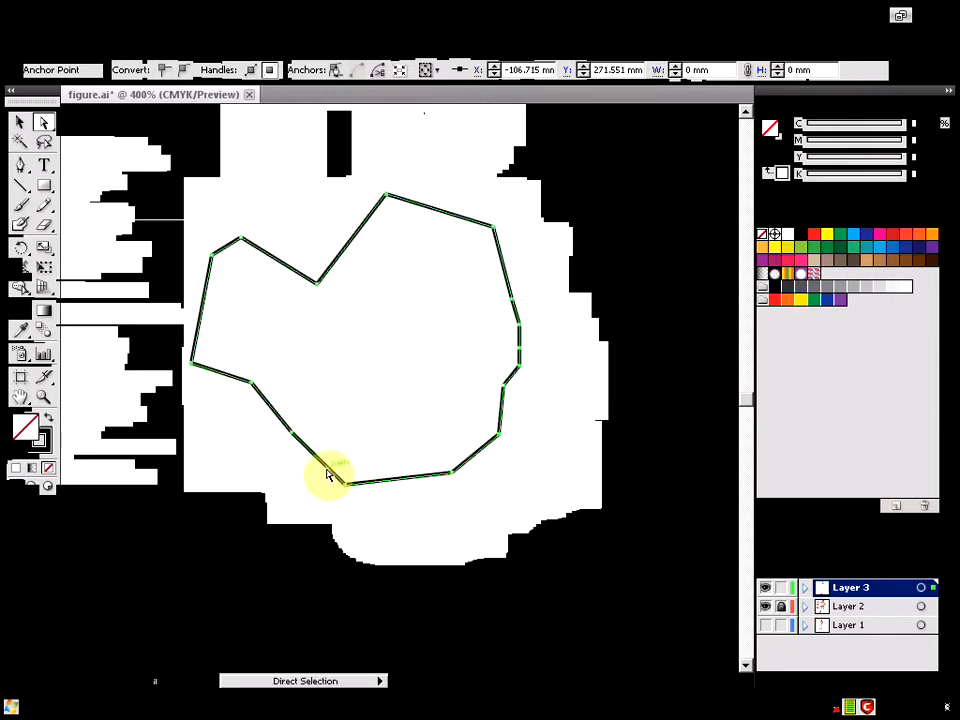
# Move the two lower-left anchors outward and raise the anchor in the top dip to round the polygon.
pyautogui.moveTo(293, 433); pyautogui.dragTo(273, 450)
pyautogui.click(254, 388)
pyautogui.moveTo(254, 388); pyautogui.dragTo(222, 405)
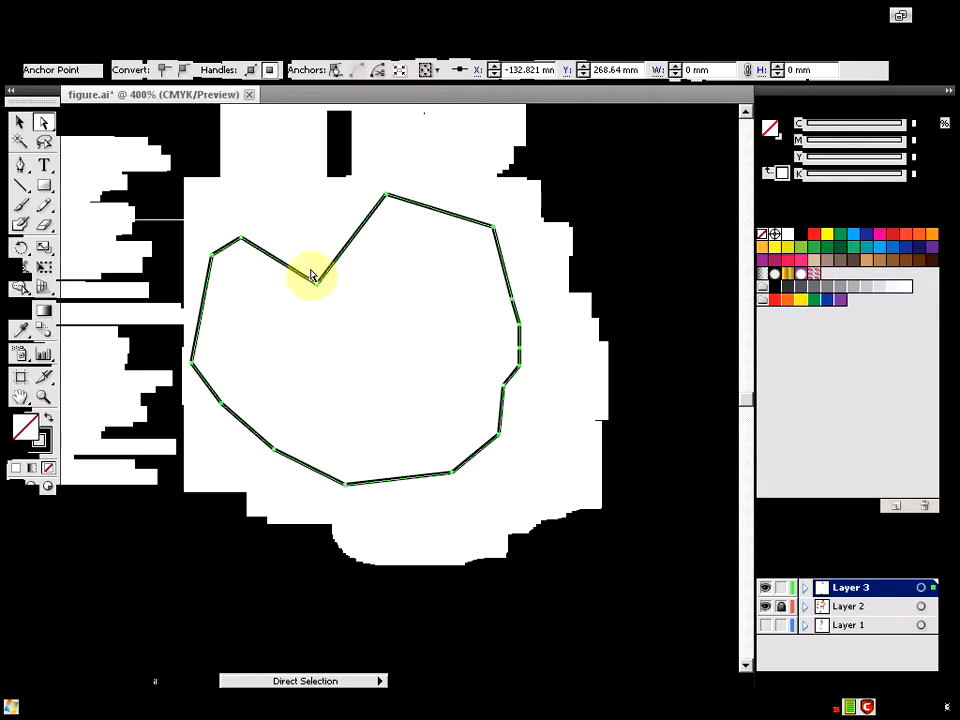
pyautogui.moveTo(316, 283); pyautogui.dragTo(305, 202)
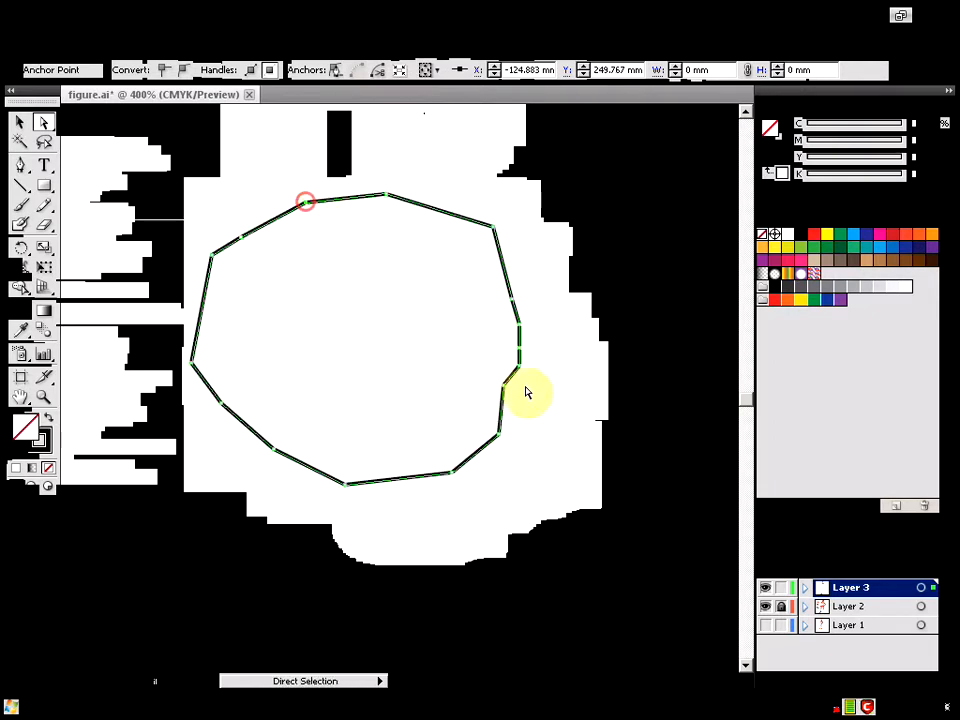
# Move the polygon's left, top and upper-right segments inward one at a time with Direct Selection.
pyautogui.moveTo(446, 213); pyautogui.dragTo(432, 232)
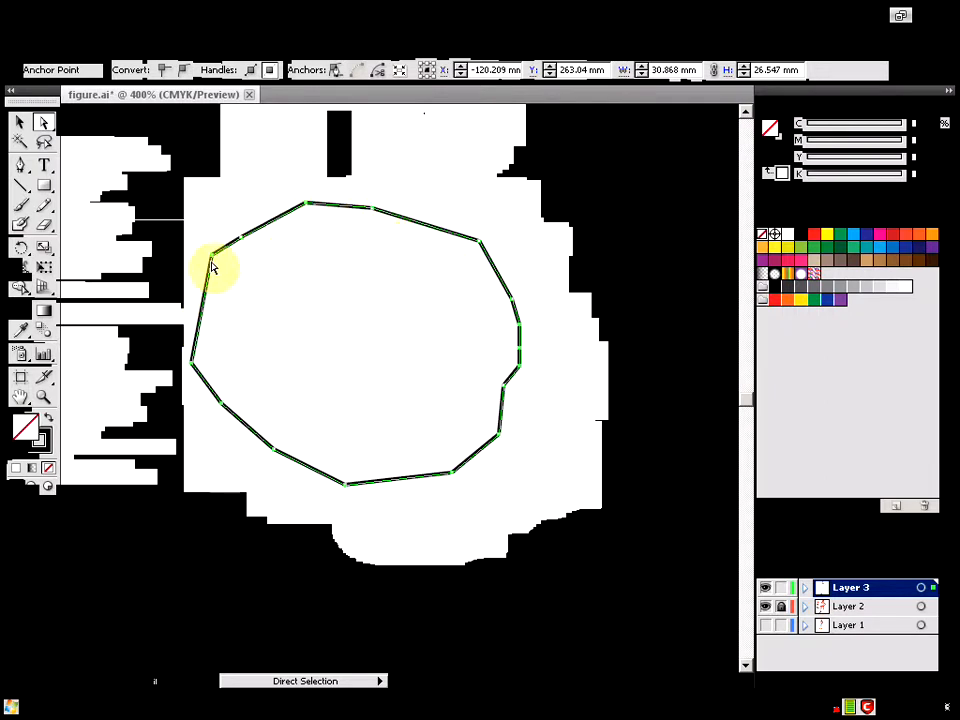
pyautogui.moveTo(201, 316); pyautogui.dragTo(223, 317)
pyautogui.moveTo(266, 230)
pyautogui.mouseDown()
pyautogui.moveTo(257, 242)
pyautogui.moveTo(266, 237)
pyautogui.mouseUp()
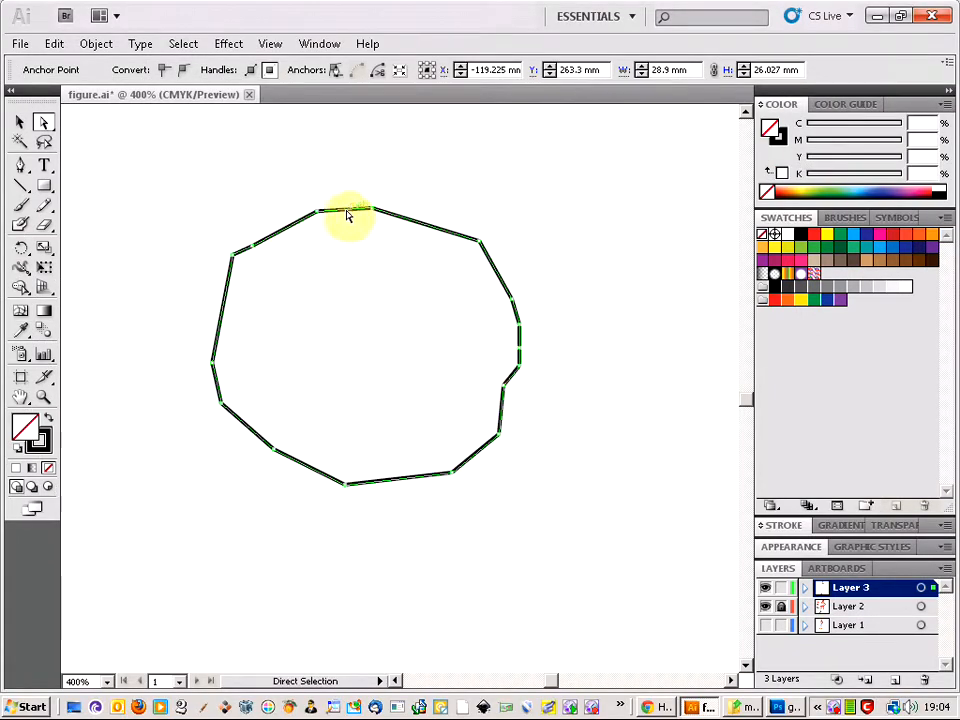
pyautogui.moveTo(347, 213); pyautogui.dragTo(345, 222)
pyautogui.moveTo(406, 231); pyautogui.dragTo(401, 242)
pyautogui.moveTo(487, 268); pyautogui.dragTo(519, 364)
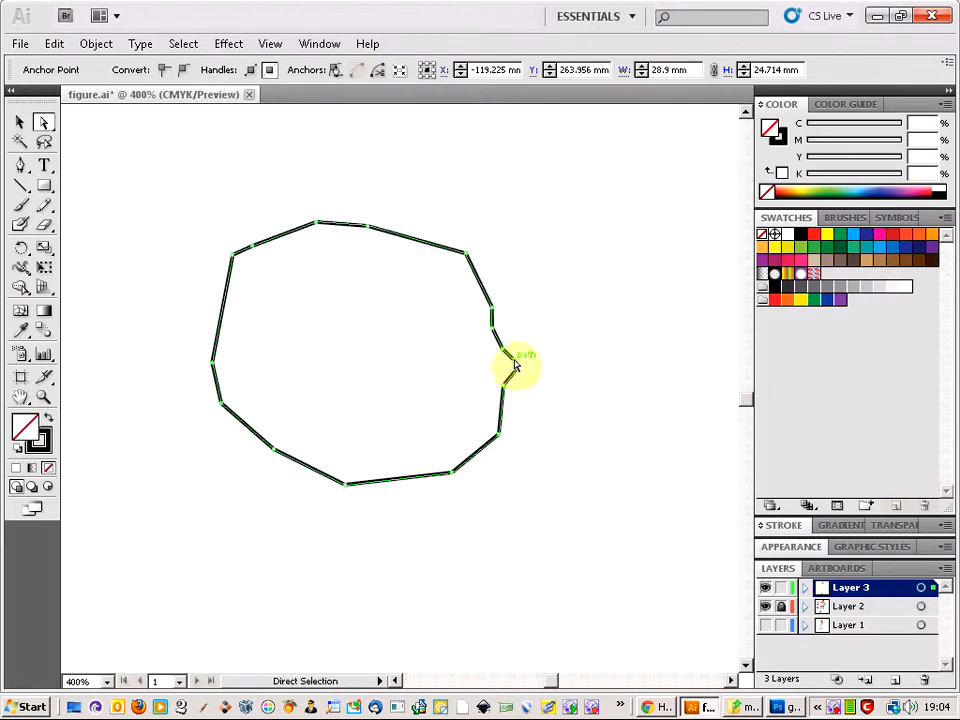
# Move the lower-right, bottom, left and top segments inward, shrinking the shape to about 22 mm wide and 18 mm high.
pyautogui.moveTo(515, 365); pyautogui.dragTo(401, 453)
pyautogui.click(427, 466)
pyautogui.moveTo(311, 467)
pyautogui.mouseDown()
pyautogui.moveTo(328, 456)
pyautogui.moveTo(315, 444)
pyautogui.mouseUp()
pyautogui.moveTo(254, 423); pyautogui.dragTo(260, 306)
pyautogui.moveTo(279, 241); pyautogui.dragTo(354, 261)
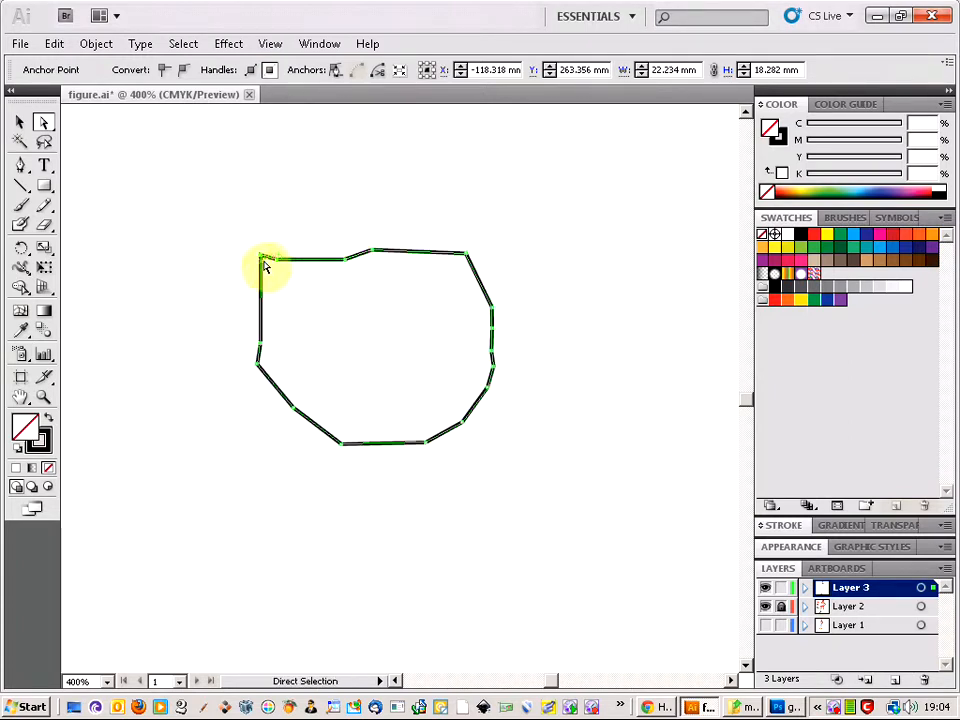
# Lower the upper-left corner anchor and move the top, right and bottom segments inward, reducing the shape to about 18 by 16 mm.
pyautogui.moveTo(264, 262); pyautogui.dragTo(268, 287)
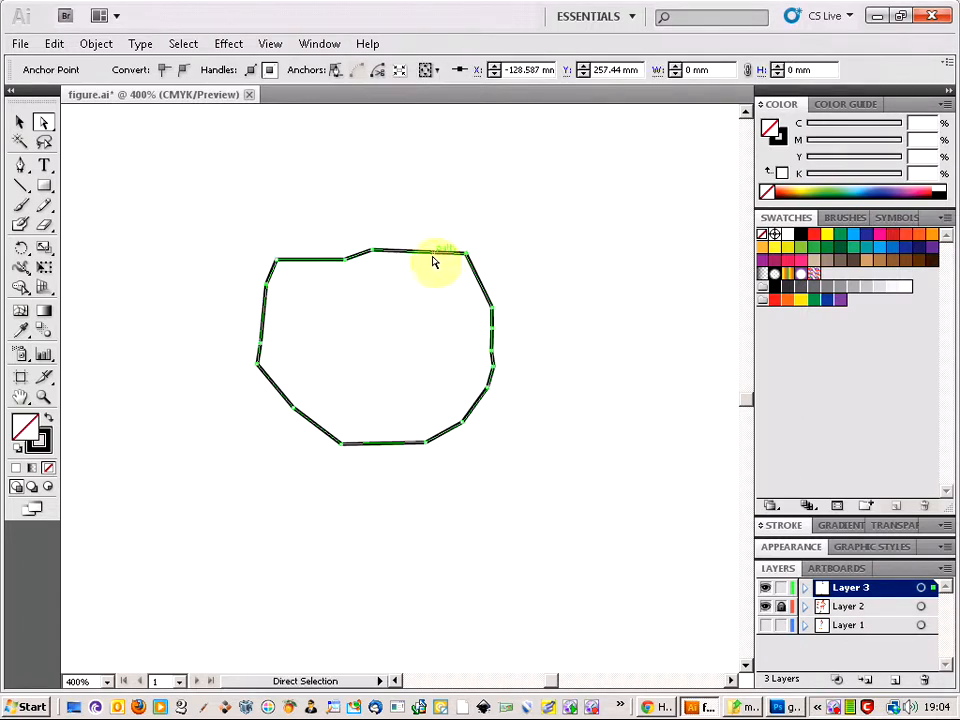
pyautogui.moveTo(432, 258); pyautogui.dragTo(430, 274)
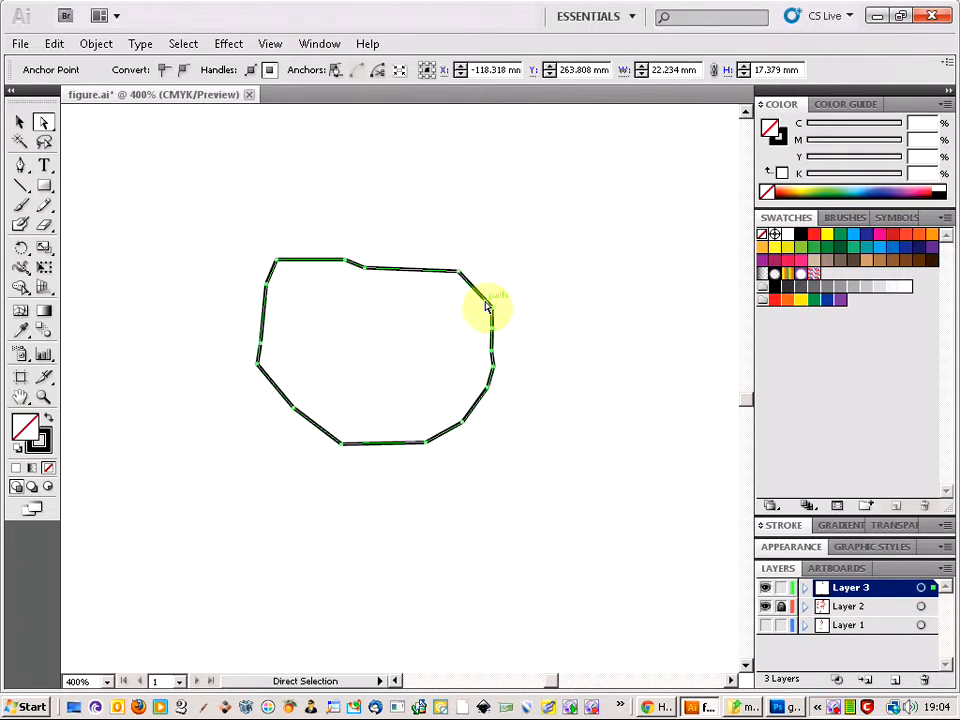
pyautogui.moveTo(478, 300); pyautogui.dragTo(387, 435)
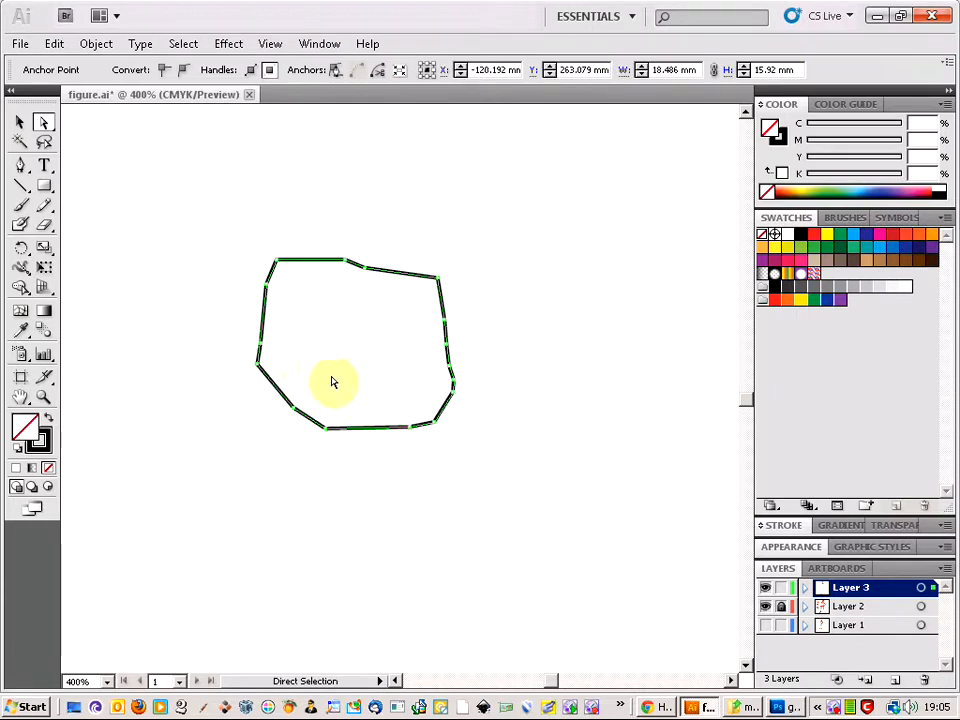
# Deselect the path and select its lower-left diagonal segment.
pyautogui.click(280, 390)
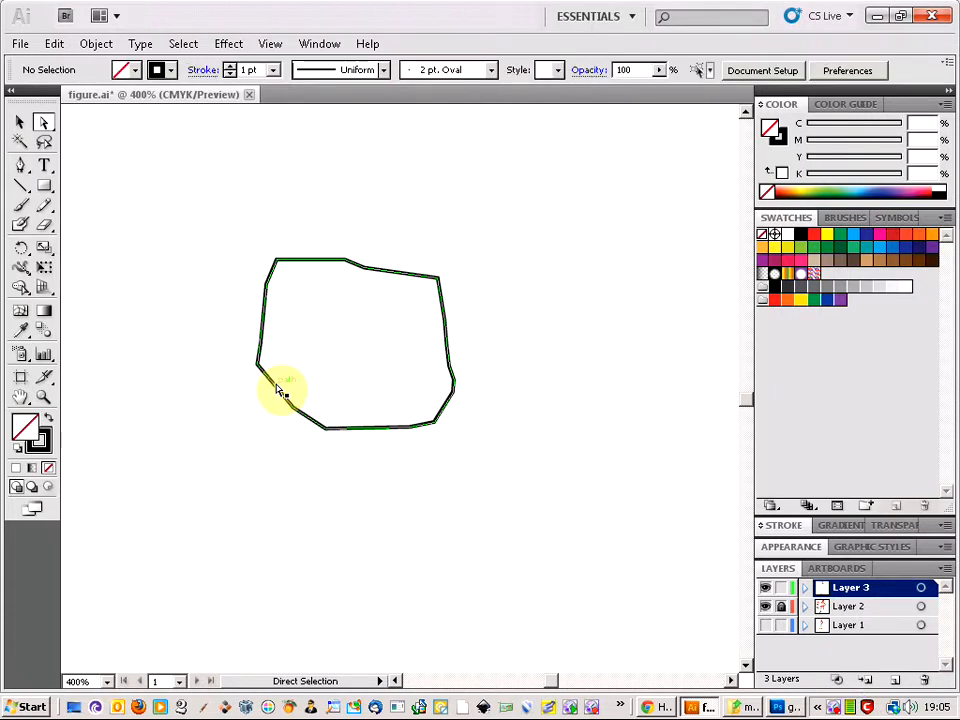
pyautogui.click(284, 395)
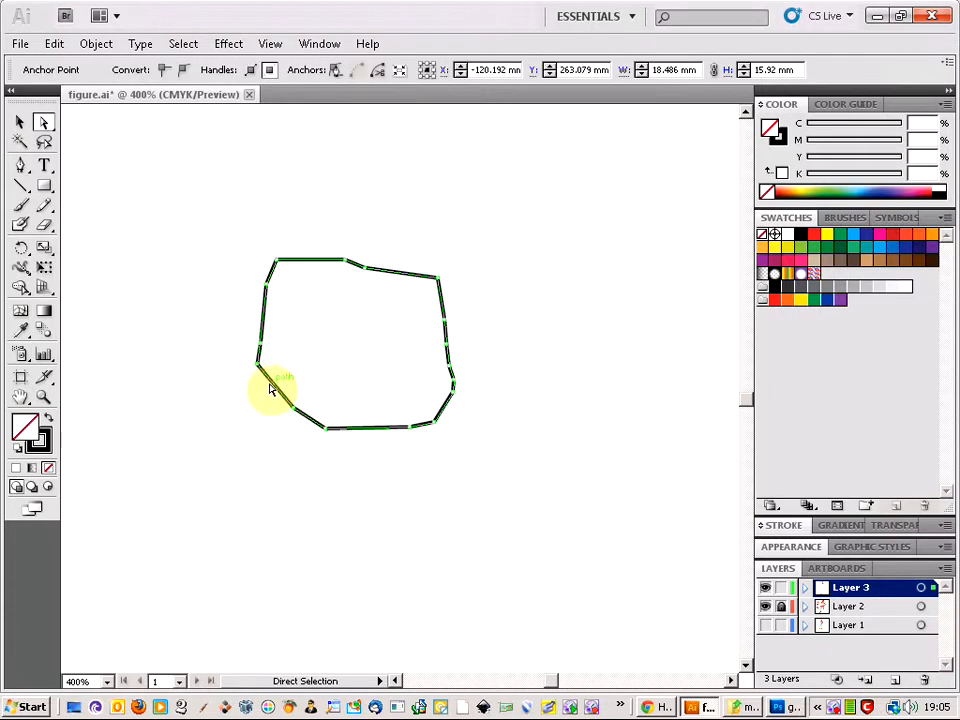
# Move the lower-left, bottom, lower-right and right segments outward with Direct Selection, enlarging the polygon to about 27 by 20 mm.
pyautogui.moveTo(276, 388); pyautogui.dragTo(227, 428)
pyautogui.moveTo(374, 433); pyautogui.dragTo(383, 471)
pyautogui.moveTo(449, 413); pyautogui.dragTo(490, 438)
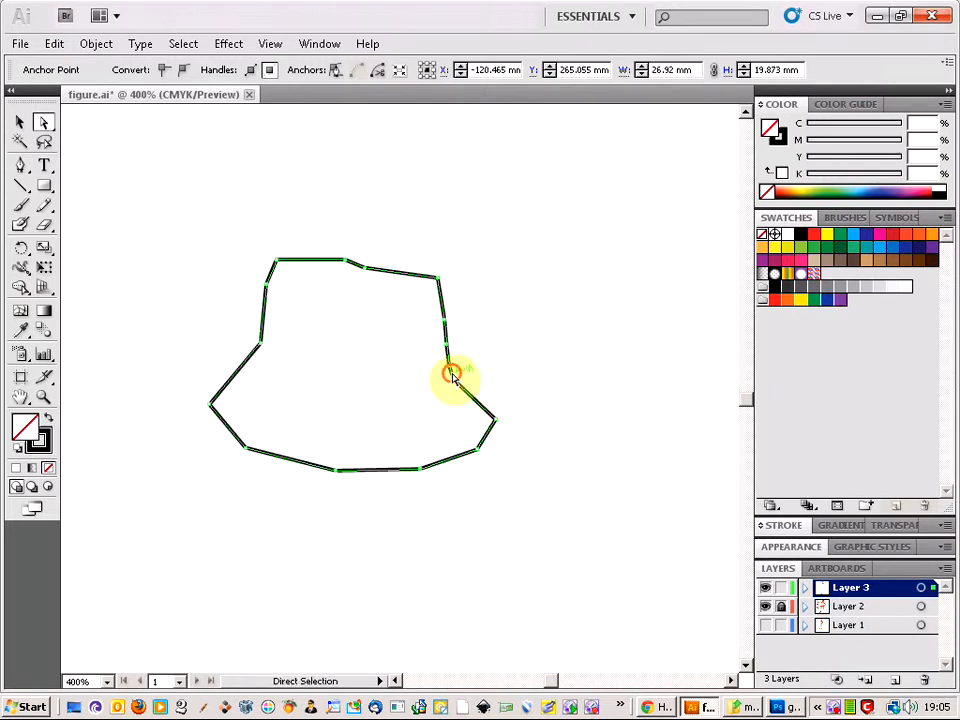
pyautogui.moveTo(452, 374); pyautogui.dragTo(496, 377)
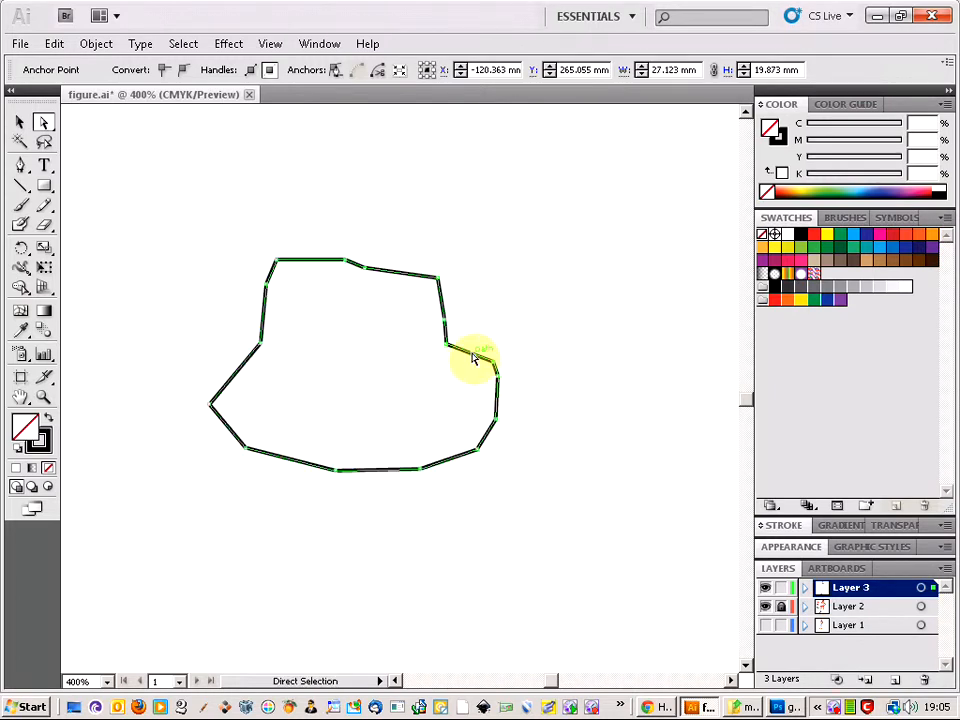
# Move the upper-right segments and the two top segments outward, making the polygon about 23 mm high.
pyautogui.moveTo(455, 338); pyautogui.dragTo(473, 285)
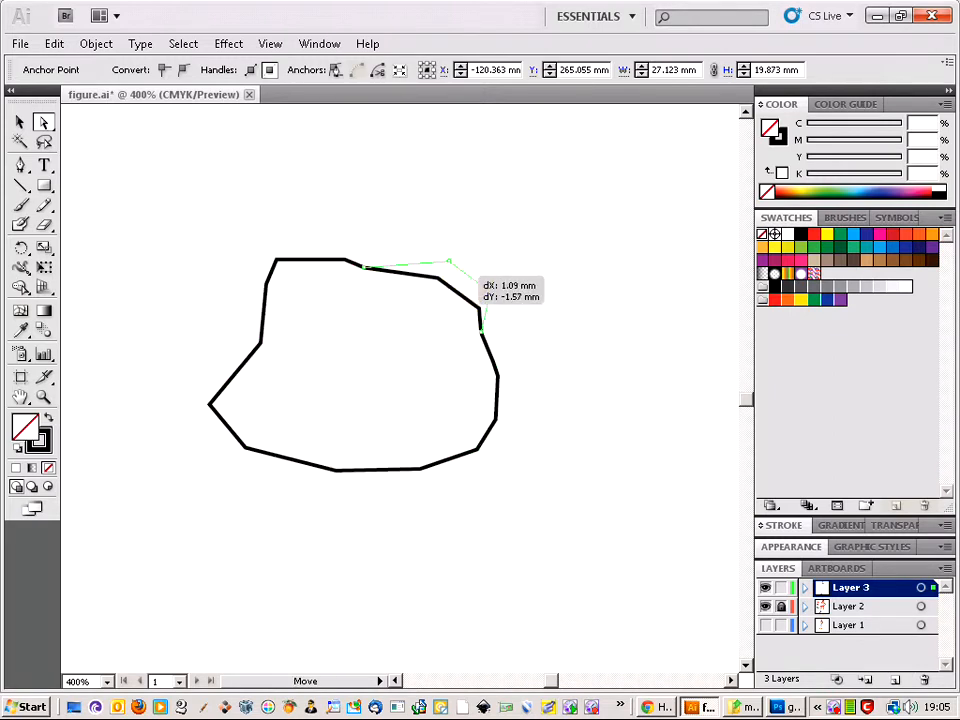
pyautogui.moveTo(403, 270); pyautogui.dragTo(405, 243)
pyautogui.moveTo(307, 263); pyautogui.dragTo(343, 225)
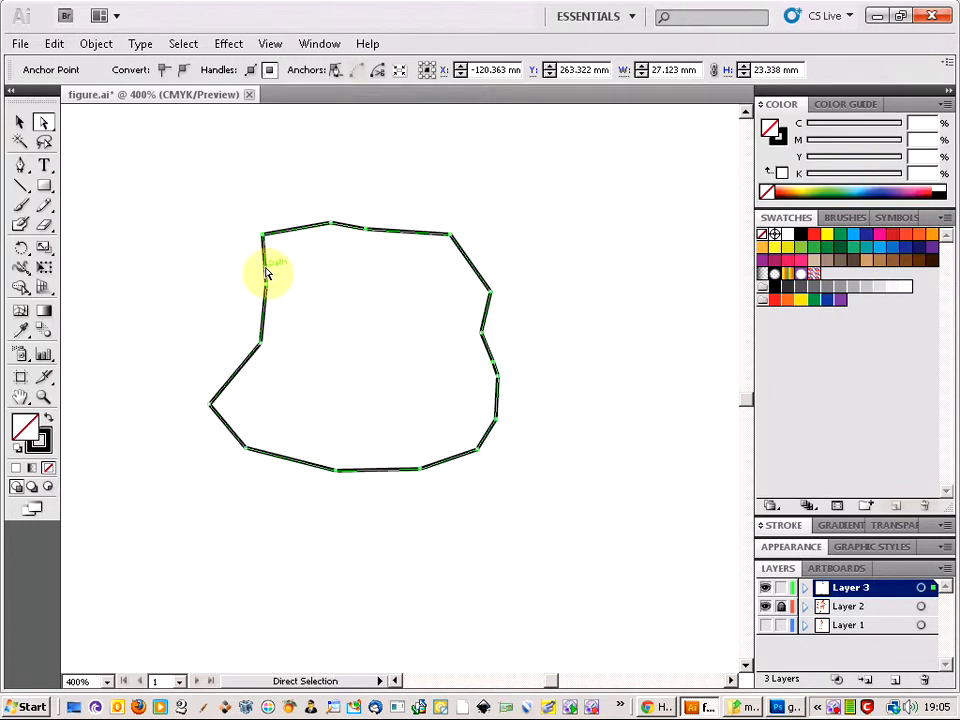
# Move the polygon's left-side segments outward one at a time and pull the indented anchor on its right side outward.
pyautogui.moveTo(264, 268); pyautogui.dragTo(241, 270)
pyautogui.moveTo(253, 315); pyautogui.dragTo(220, 306)
pyautogui.moveTo(224, 369); pyautogui.dragTo(186, 329)
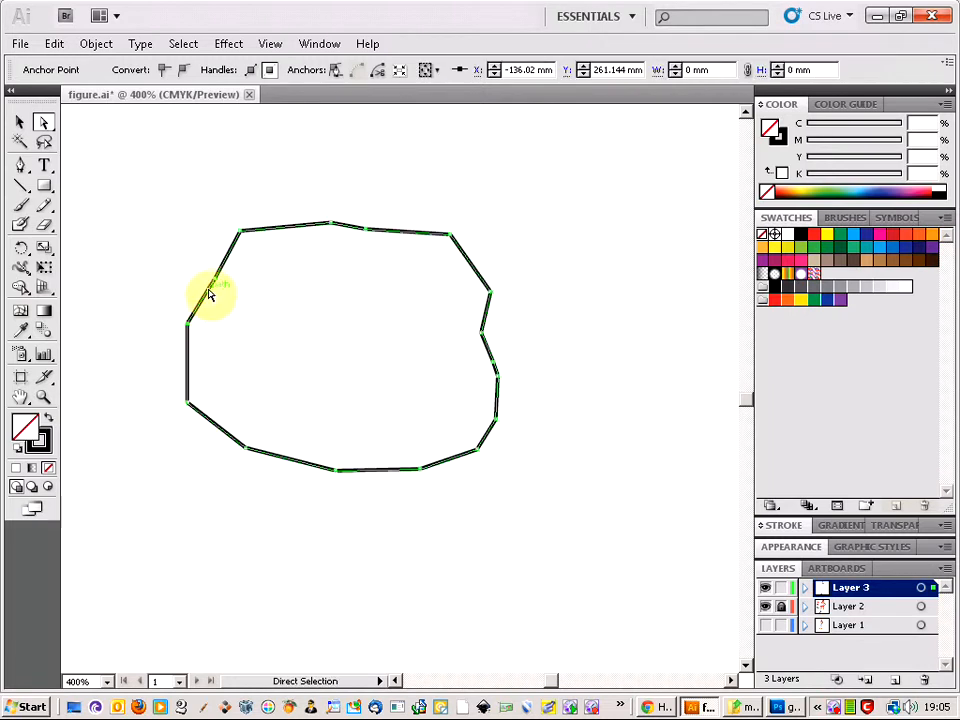
pyautogui.moveTo(482, 330); pyautogui.dragTo(503, 327)
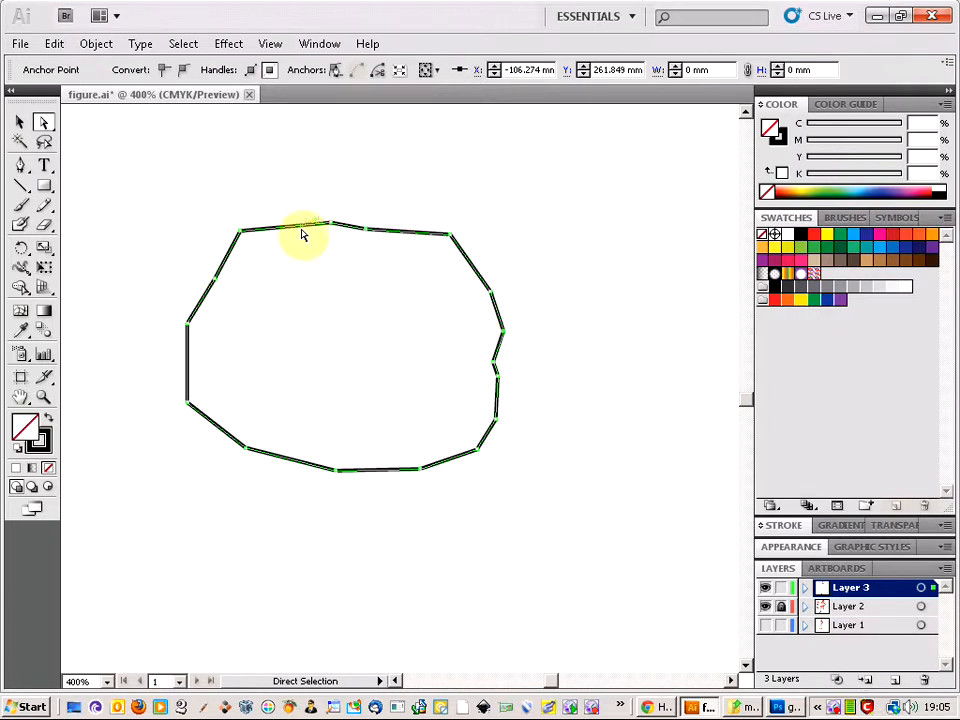
# Remove the five anchors along the polygon's left side with the Delete Anchor Point tool, from the upper-left corner to the lower left.
pyautogui.click(20, 170)
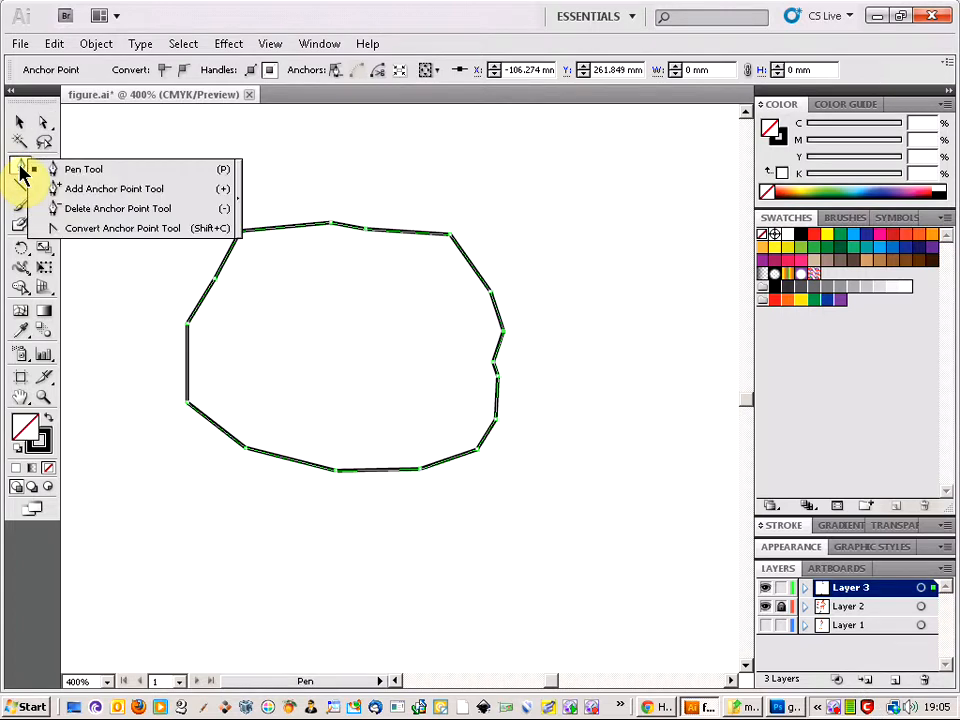
pyautogui.click(129, 210)
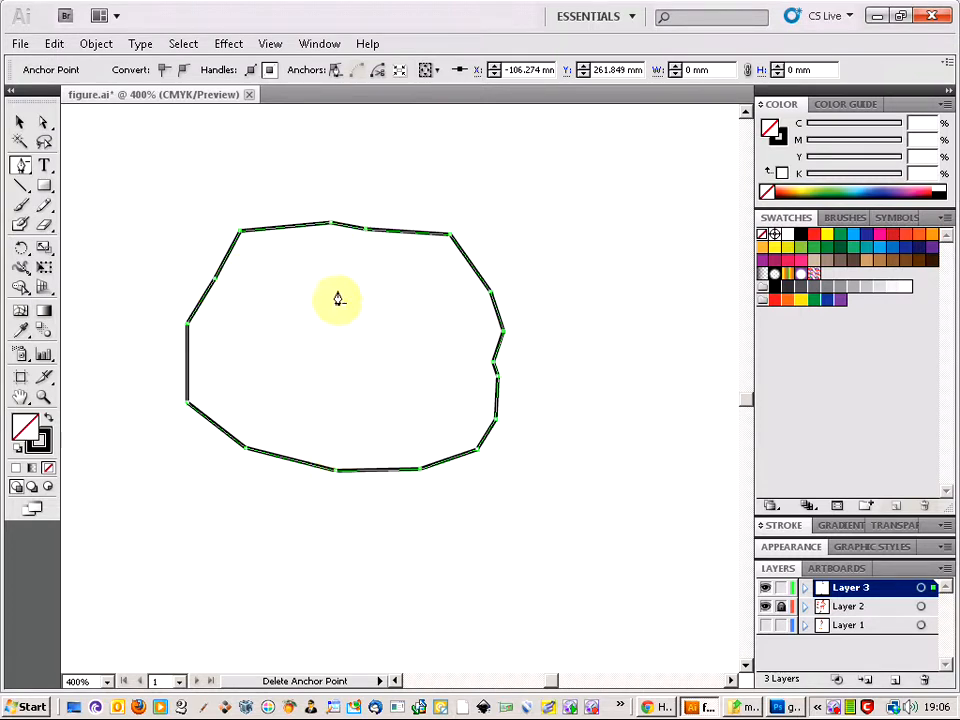
pyautogui.click(242, 233)
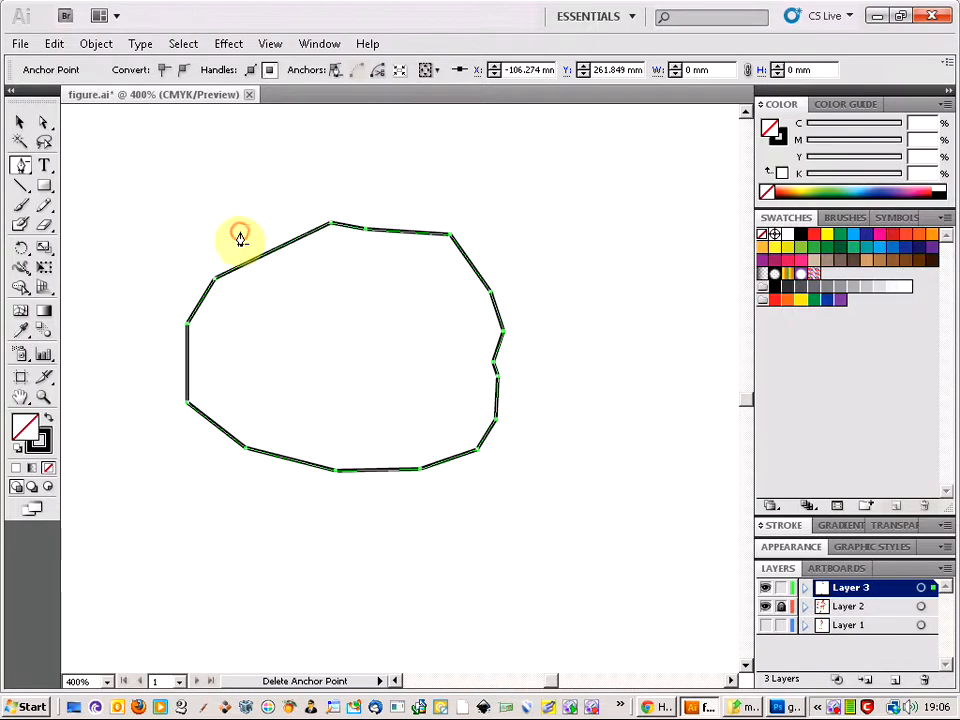
pyautogui.click(222, 276)
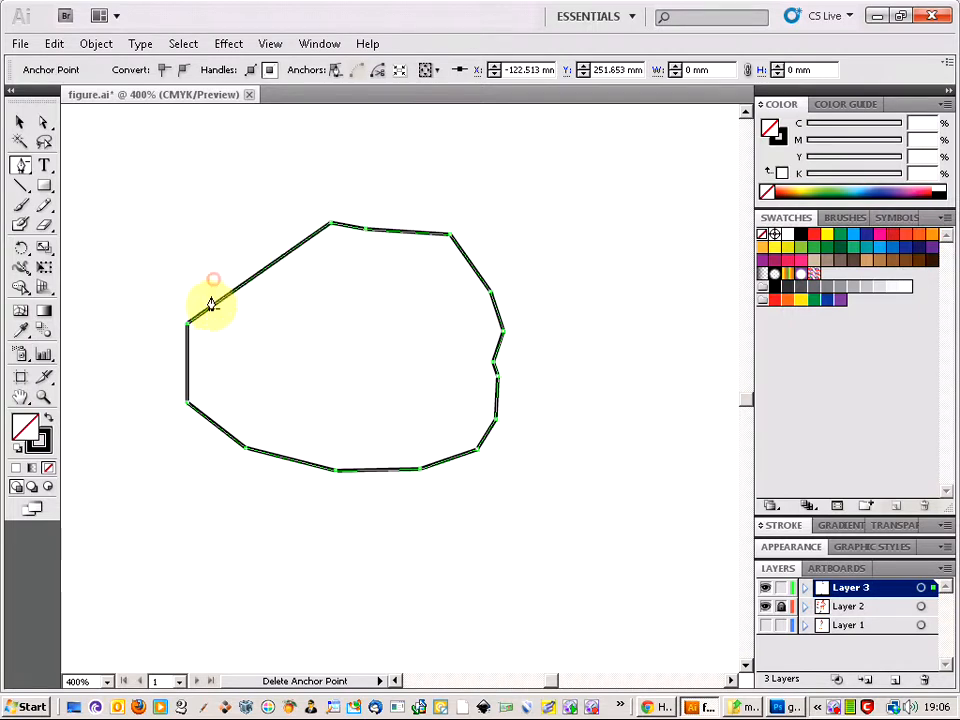
pyautogui.click(187, 329)
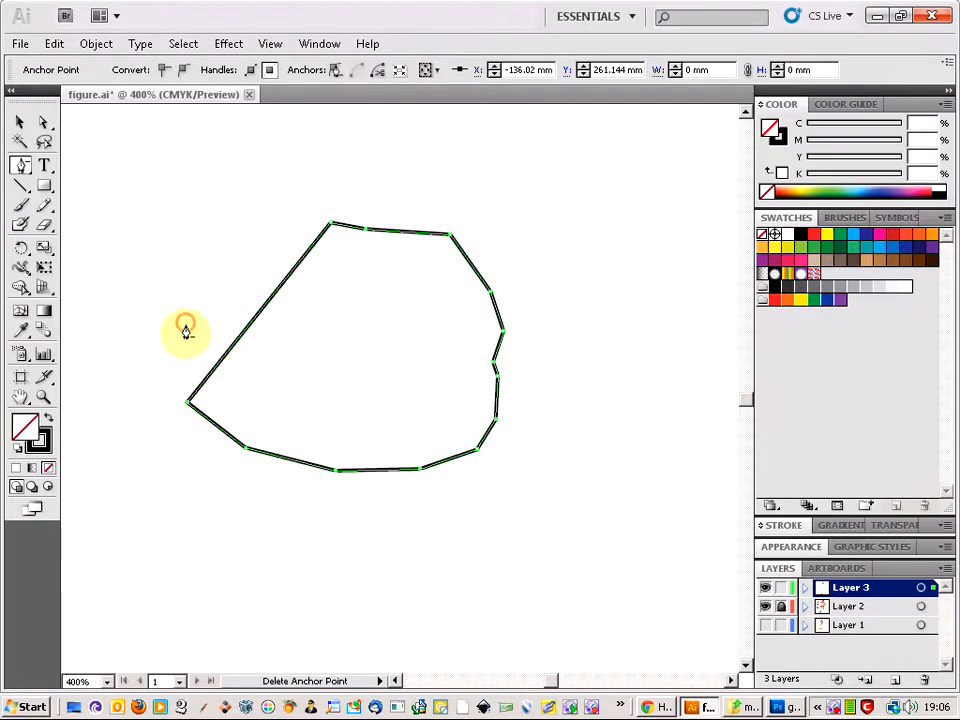
pyautogui.click(189, 407)
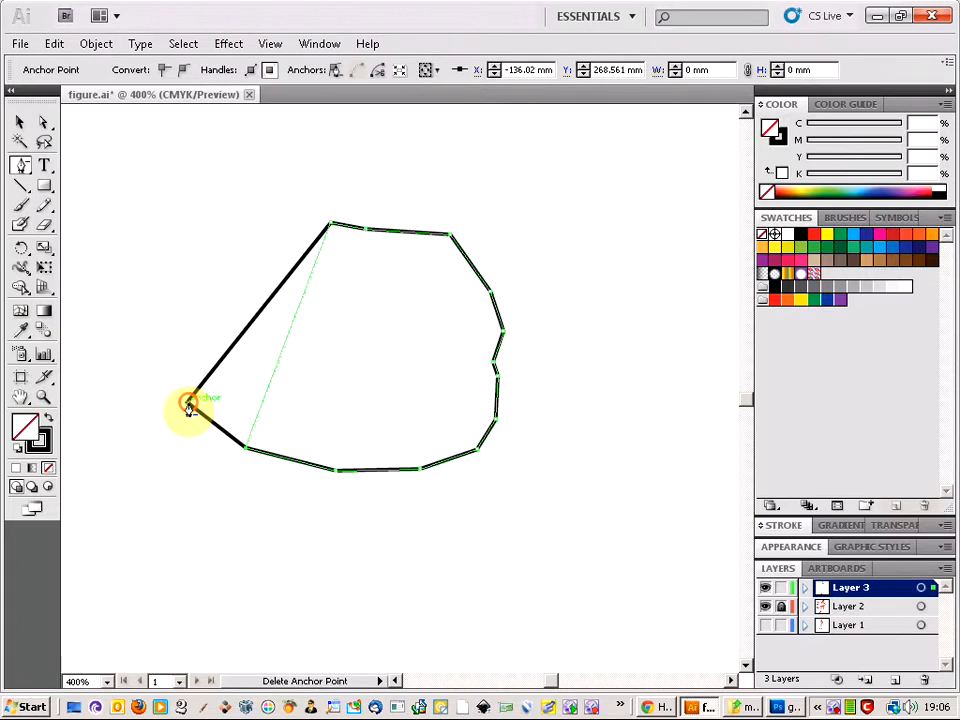
pyautogui.click(245, 452)
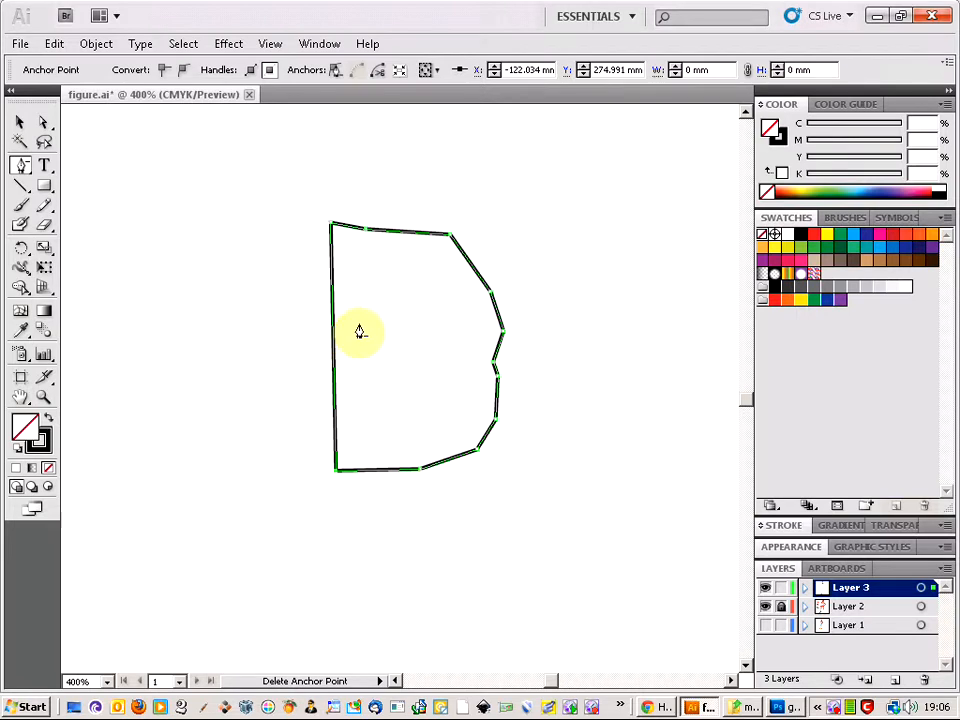
# Delete the anchors along the right side and top edge, leaving only the topmost anchor and the bottom-left one joined by a straight line.
pyautogui.click(490, 299)
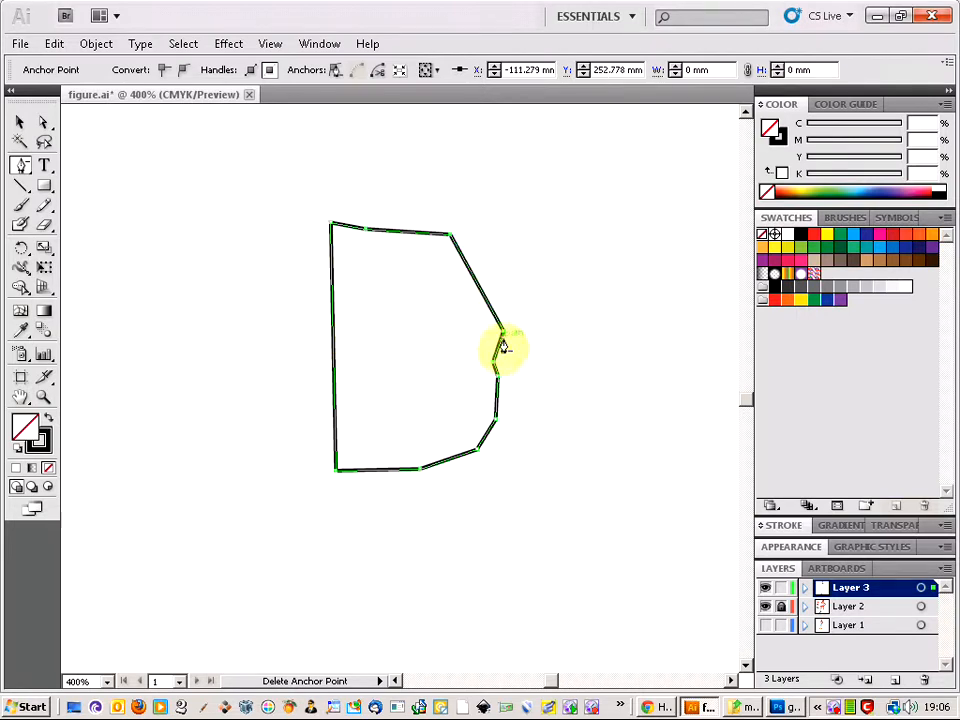
pyautogui.click(500, 338)
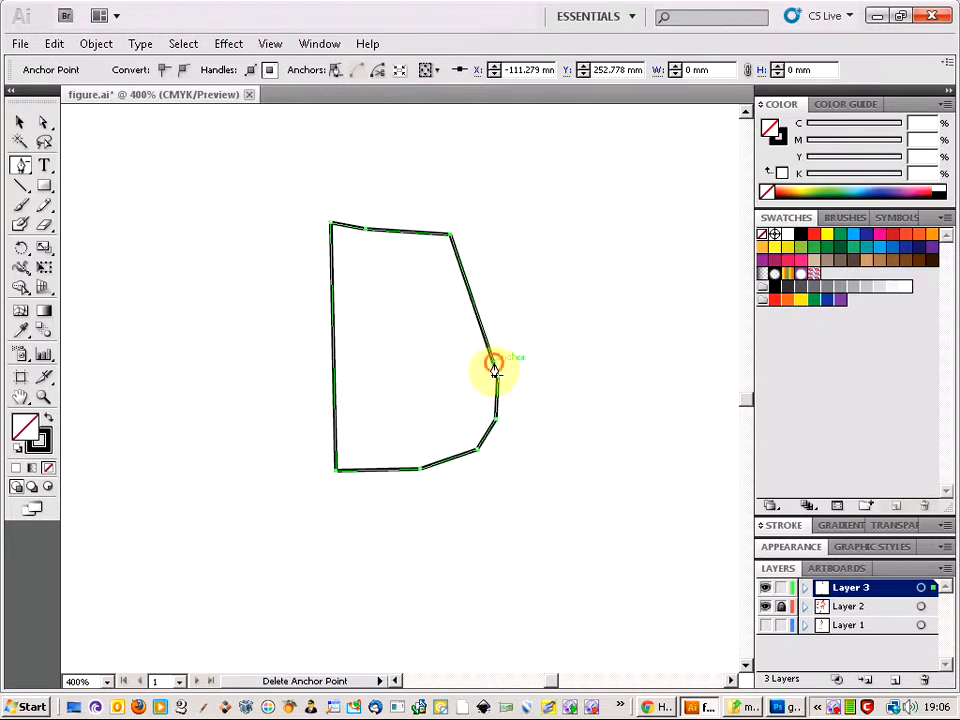
pyautogui.click(494, 363)
pyautogui.click(499, 380)
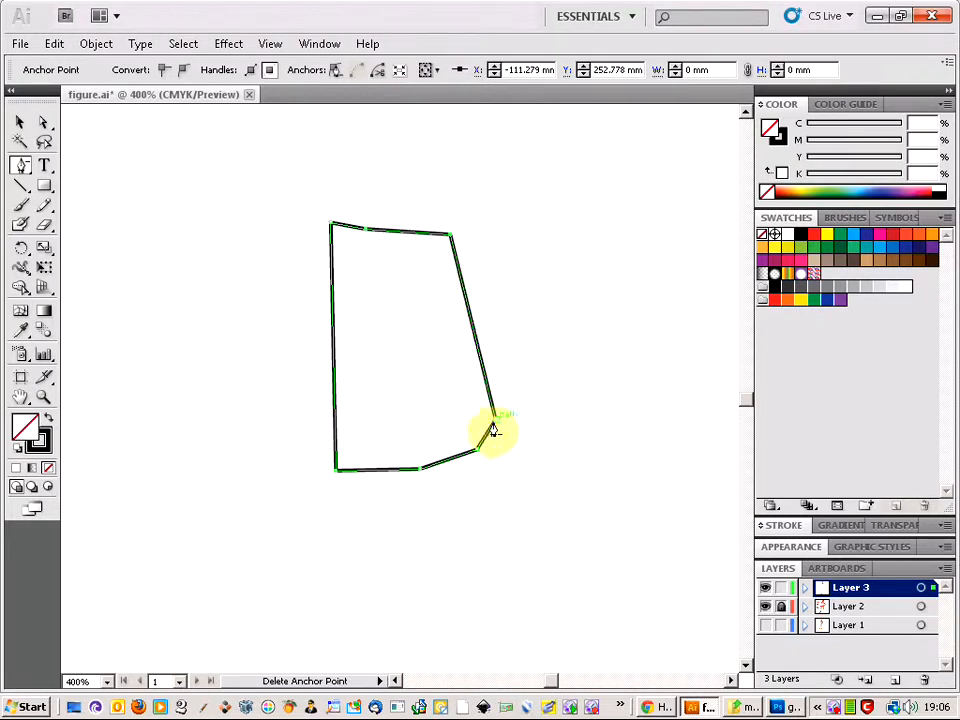
pyautogui.click(494, 417)
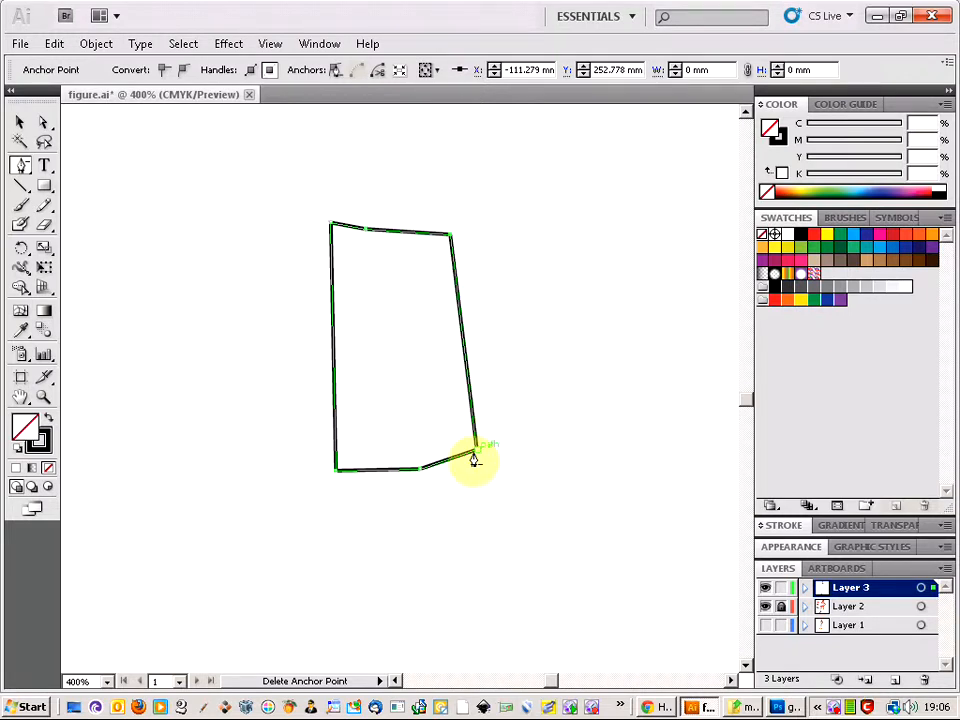
pyautogui.click(478, 451)
pyautogui.click(417, 475)
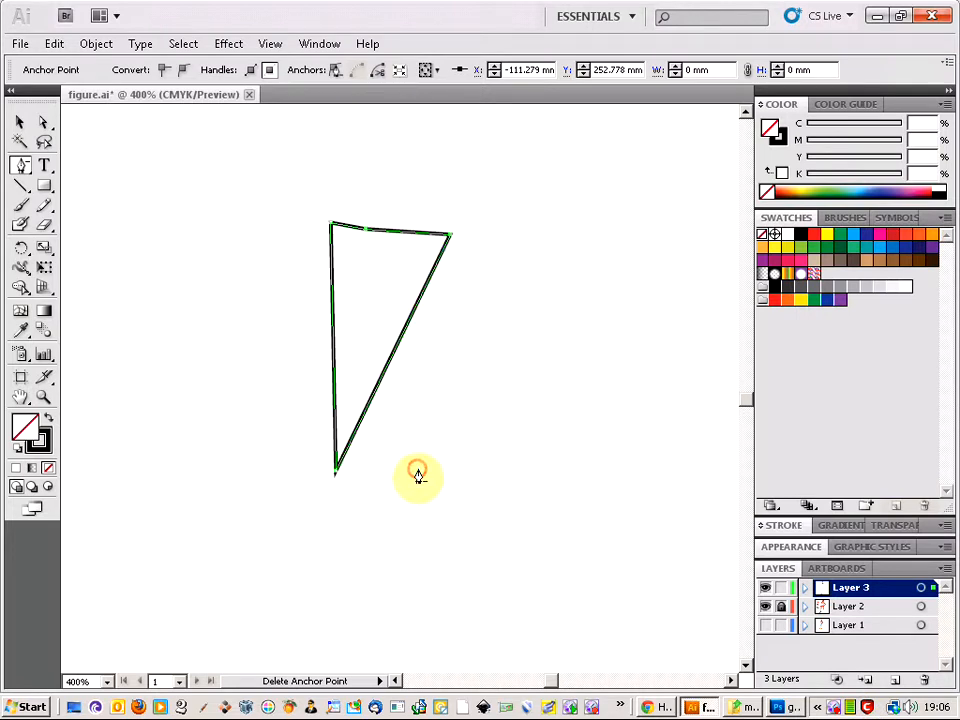
pyautogui.click(450, 238)
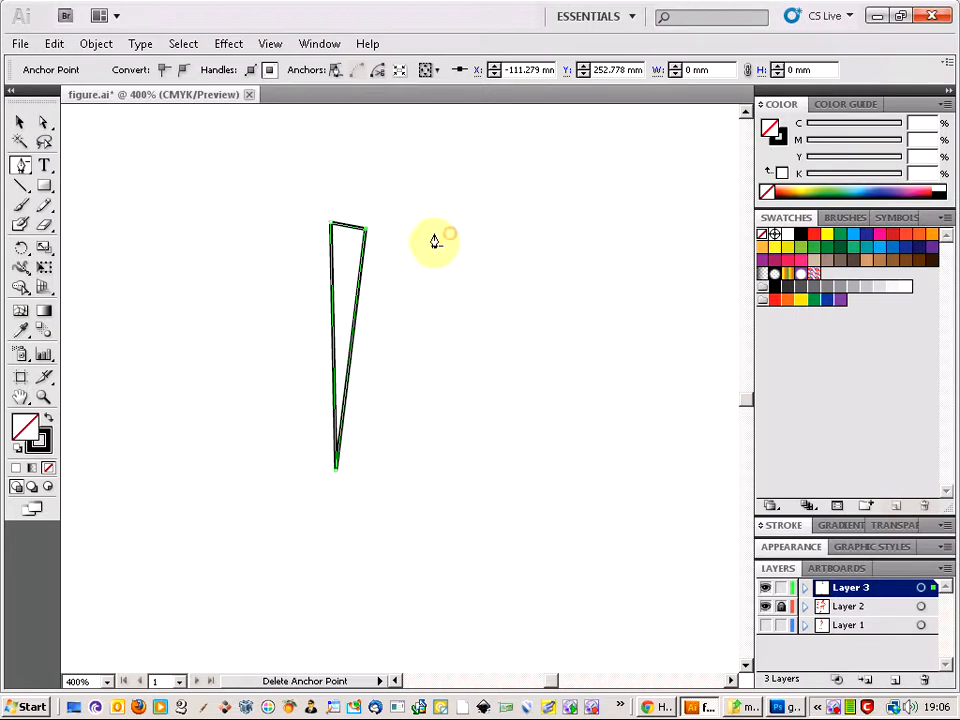
pyautogui.click(366, 236)
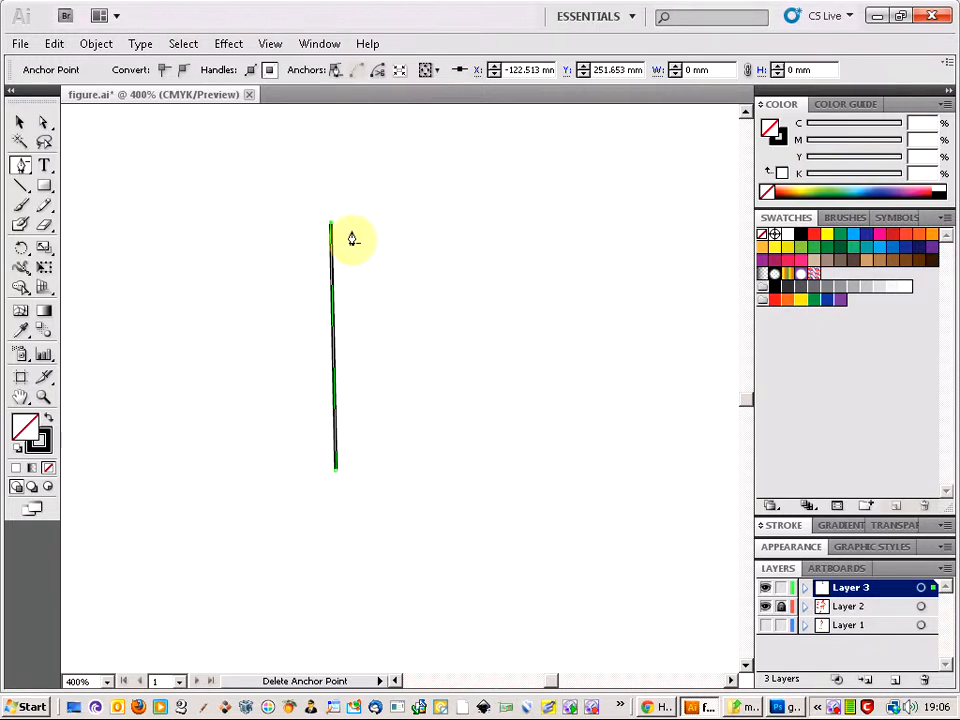
# Pull direction handles from the line's top and bottom anchors with the Convert Anchor Point tool, bending it into a left-facing arc.
pyautogui.click(20, 167)
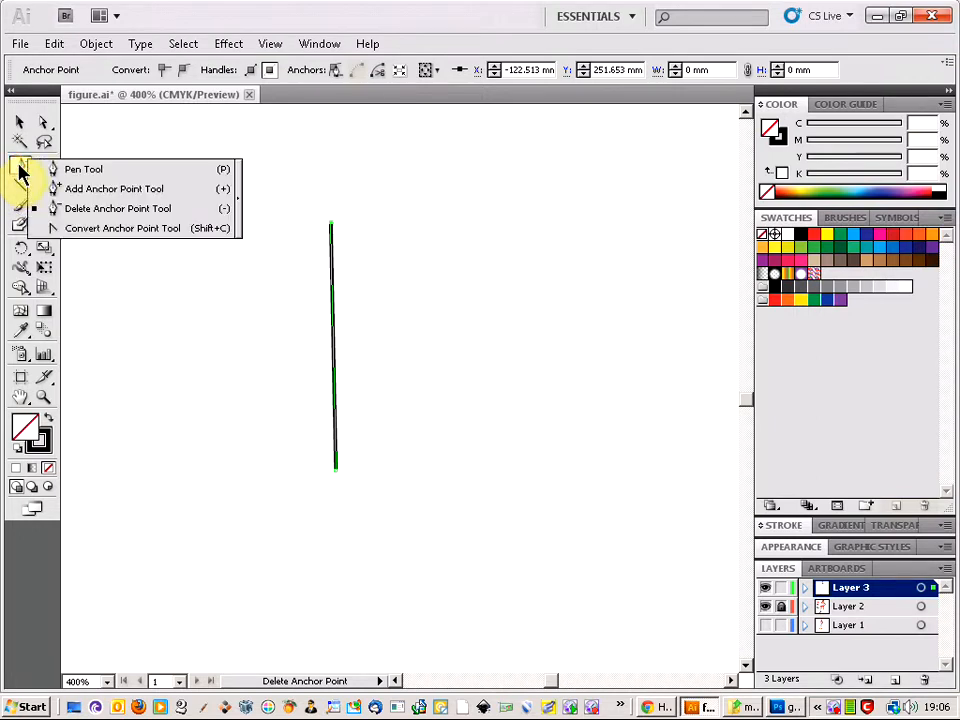
pyautogui.click(62, 229)
pyautogui.moveTo(22, 175); pyautogui.dragTo(71, 228)
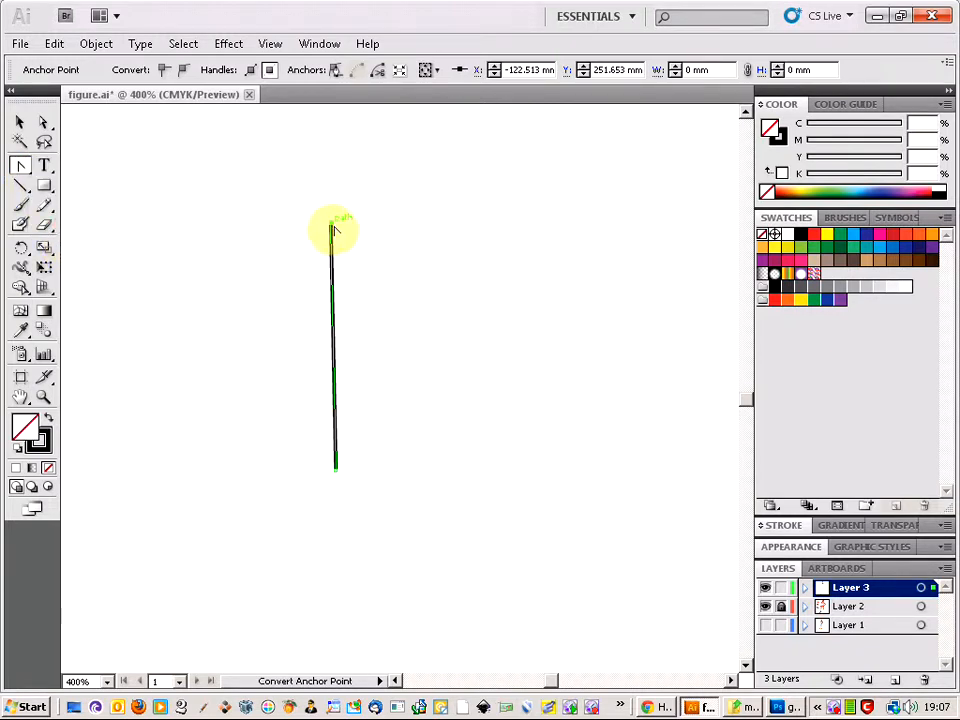
pyautogui.moveTo(331, 226)
pyautogui.mouseDown()
pyautogui.moveTo(364, 227)
pyautogui.moveTo(388, 214)
pyautogui.moveTo(427, 231)
pyautogui.moveTo(452, 207)
pyautogui.moveTo(487, 222)
pyautogui.mouseUp()
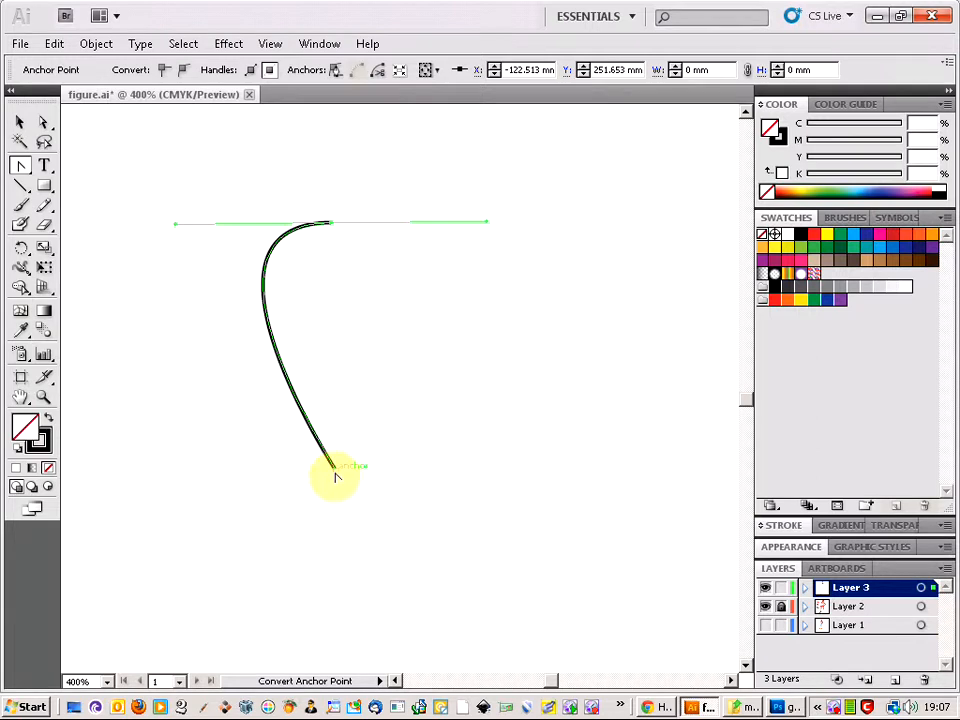
pyautogui.moveTo(336, 474); pyautogui.dragTo(156, 467)
pyautogui.click(325, 340)
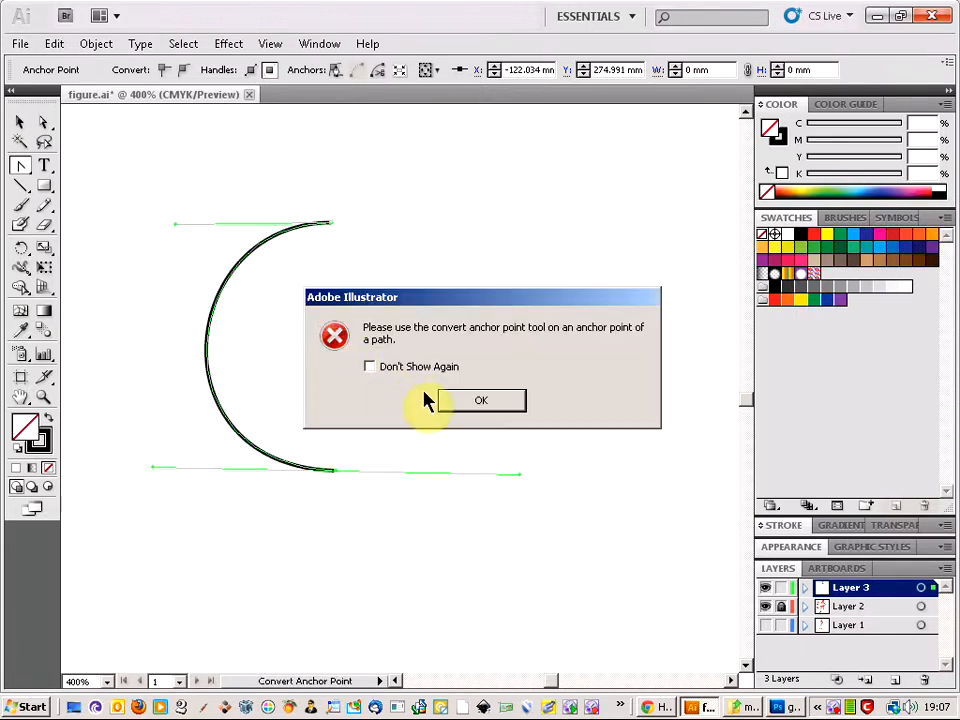
pyautogui.click(461, 396)
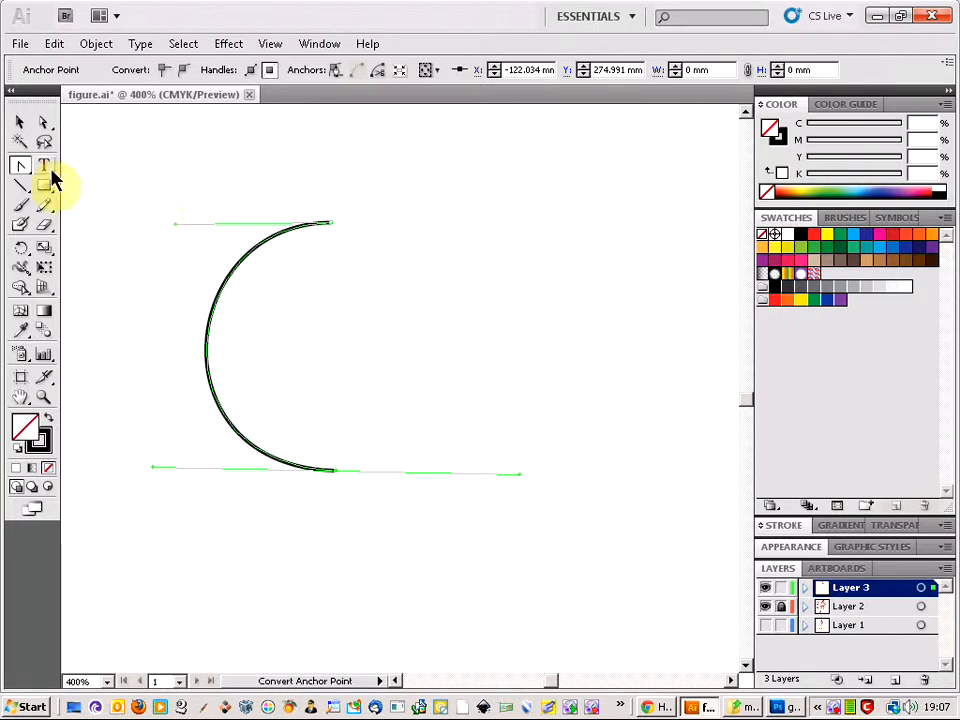
# Close the arc with a straight Pen segment and convert both anchors to smooth points, forming a circle about 25 by 23 mm.
pyautogui.moveTo(20, 170); pyautogui.dragTo(62, 170)
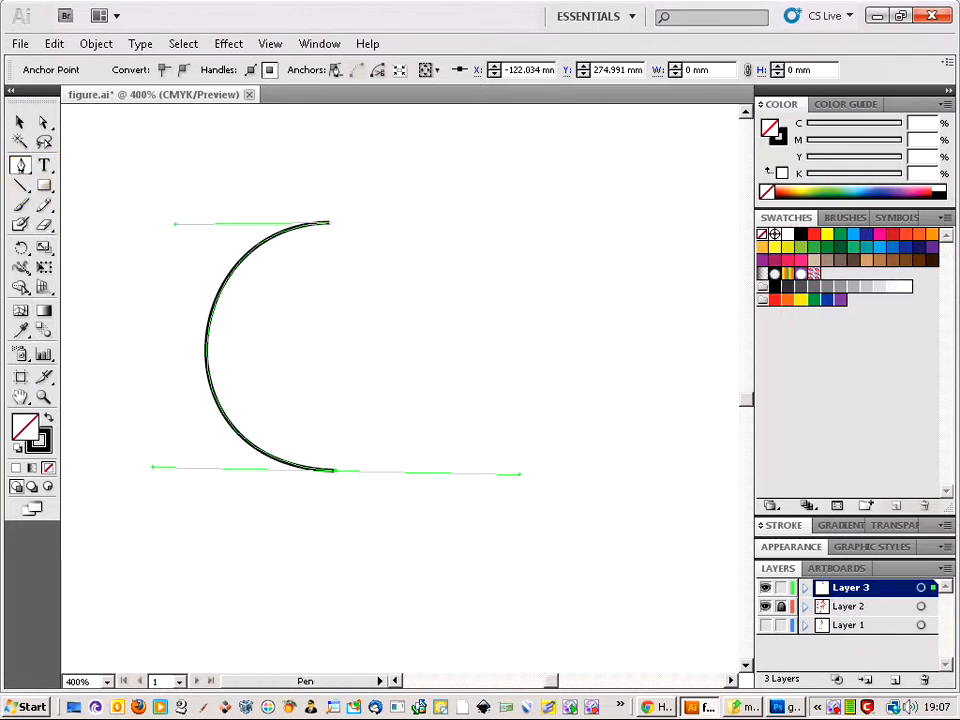
pyautogui.moveTo(332, 231); pyautogui.dragTo(336, 469)
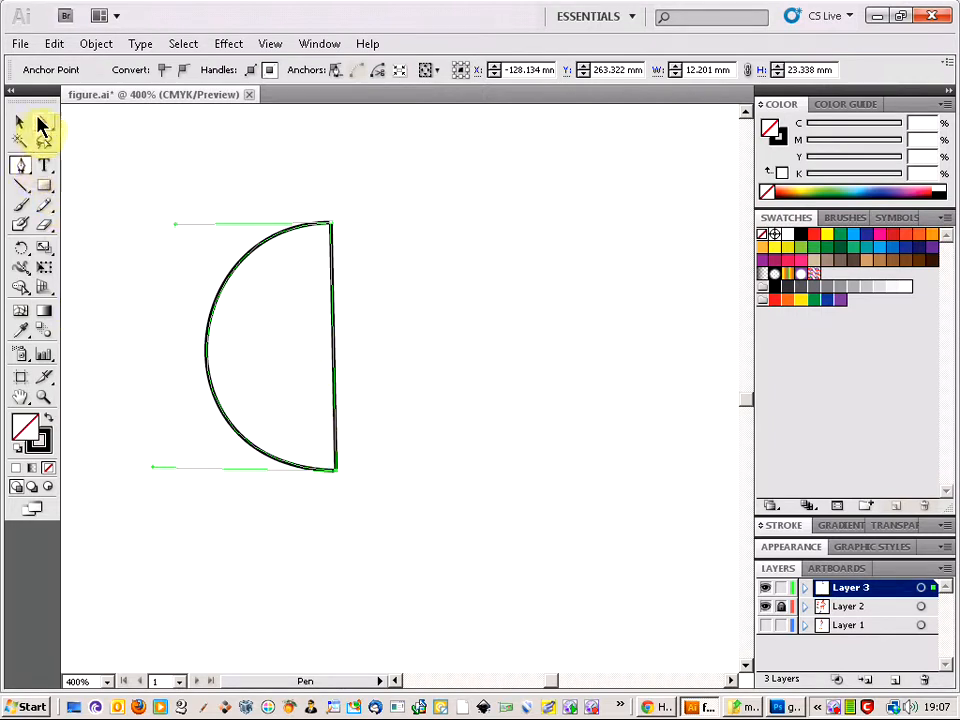
pyautogui.click(19, 167)
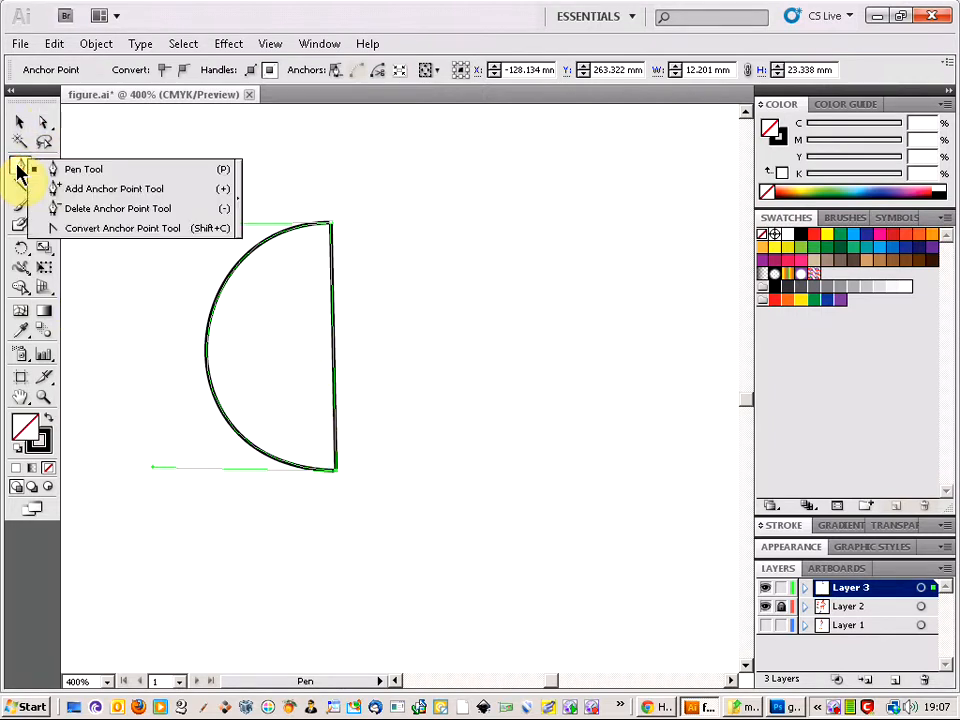
pyautogui.click(78, 229)
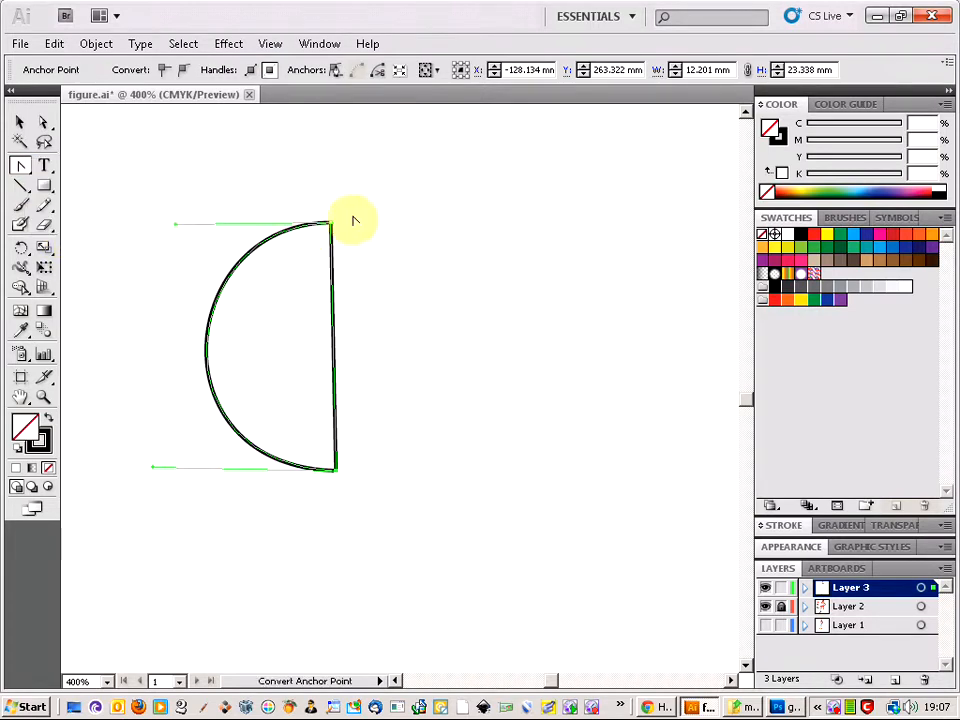
pyautogui.moveTo(176, 222); pyautogui.dragTo(157, 226)
pyautogui.moveTo(335, 229); pyautogui.dragTo(510, 218)
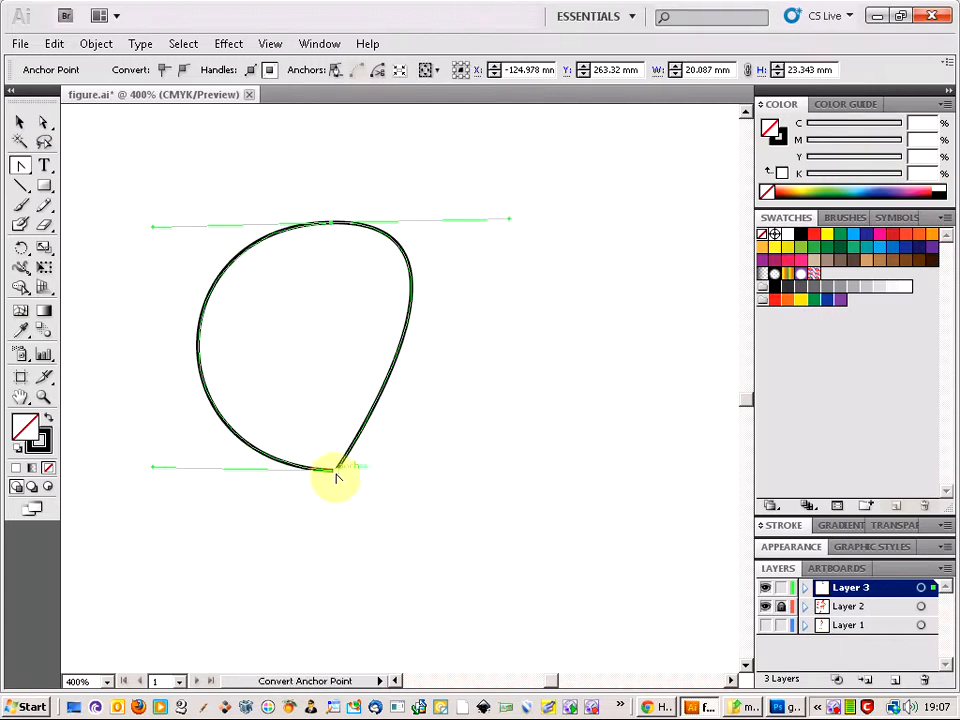
pyautogui.moveTo(335, 475); pyautogui.dragTo(164, 471)
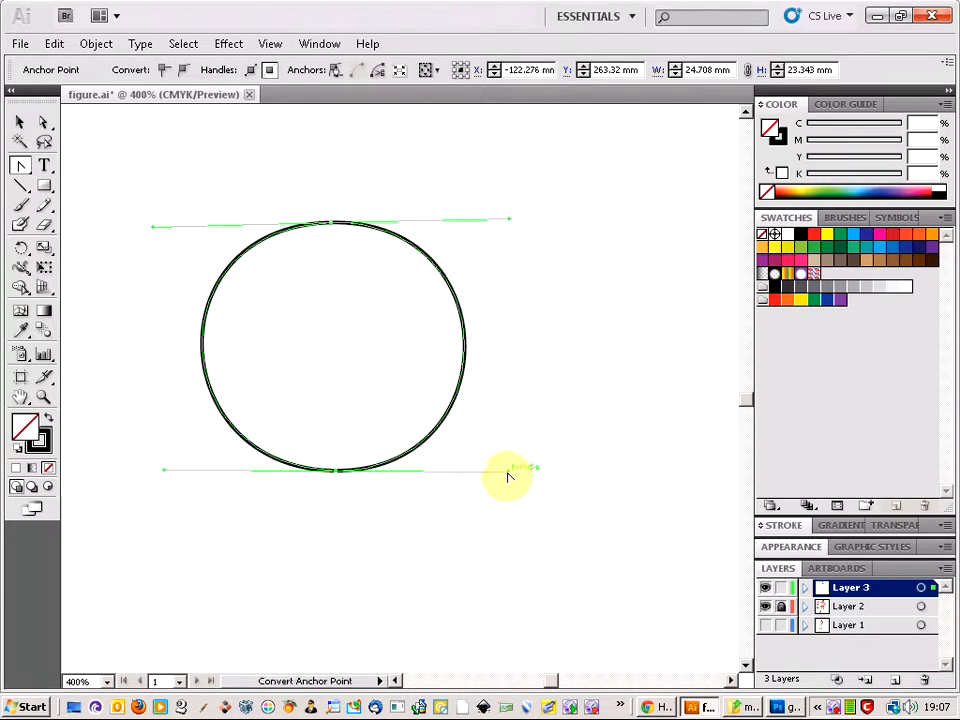
# Adjust the right-hand handles of both anchors to make the shape about 22 mm wide, then try retracting the top handle and undo it.
pyautogui.moveTo(508, 477); pyautogui.dragTo(643, 469)
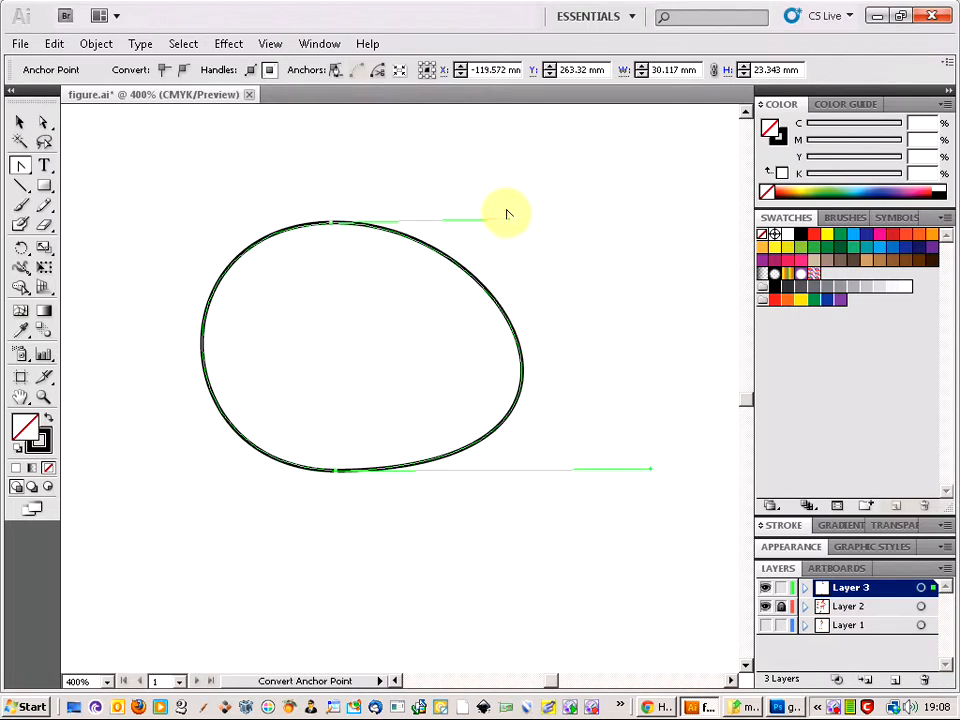
pyautogui.moveTo(511, 221); pyautogui.dragTo(469, 221)
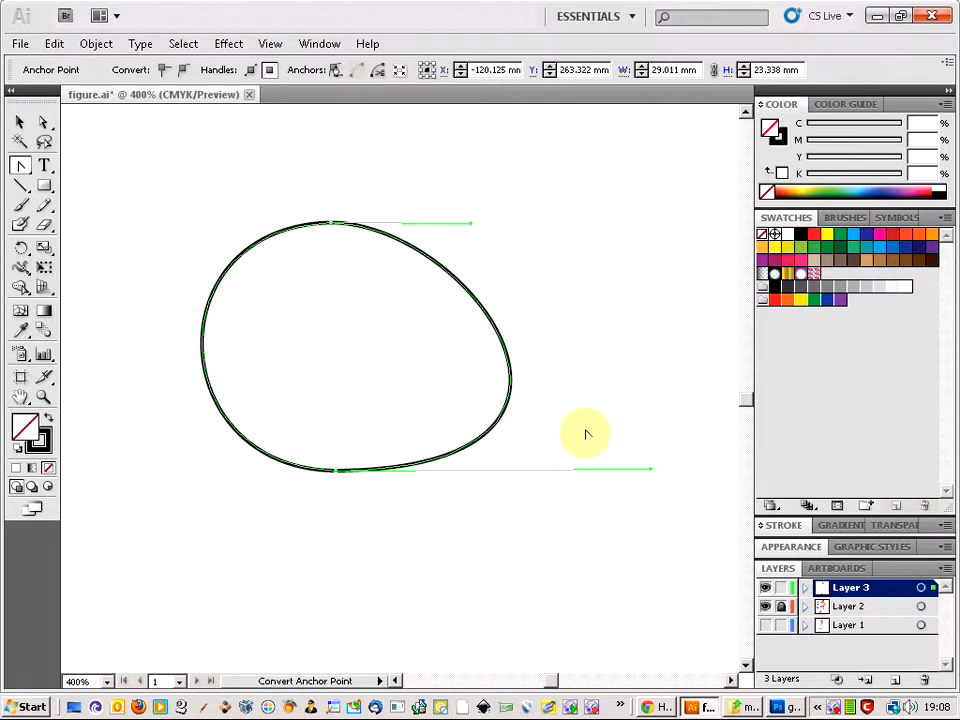
pyautogui.moveTo(649, 470); pyautogui.dragTo(477, 469)
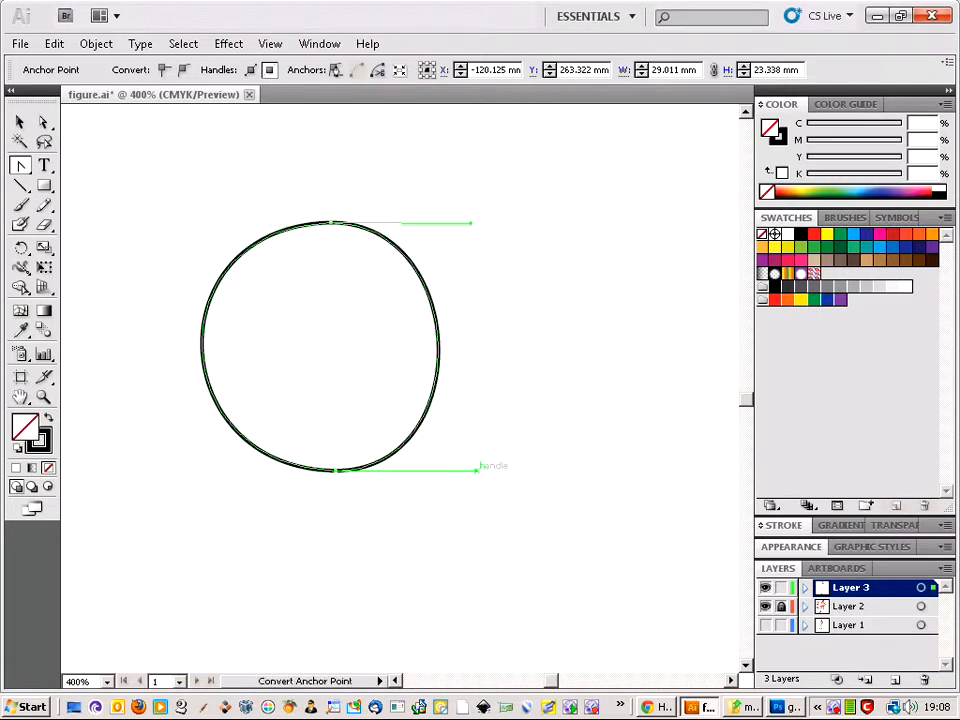
pyautogui.moveTo(471, 230); pyautogui.dragTo(331, 222)
pyautogui.hotkey('ctrl', 'z')
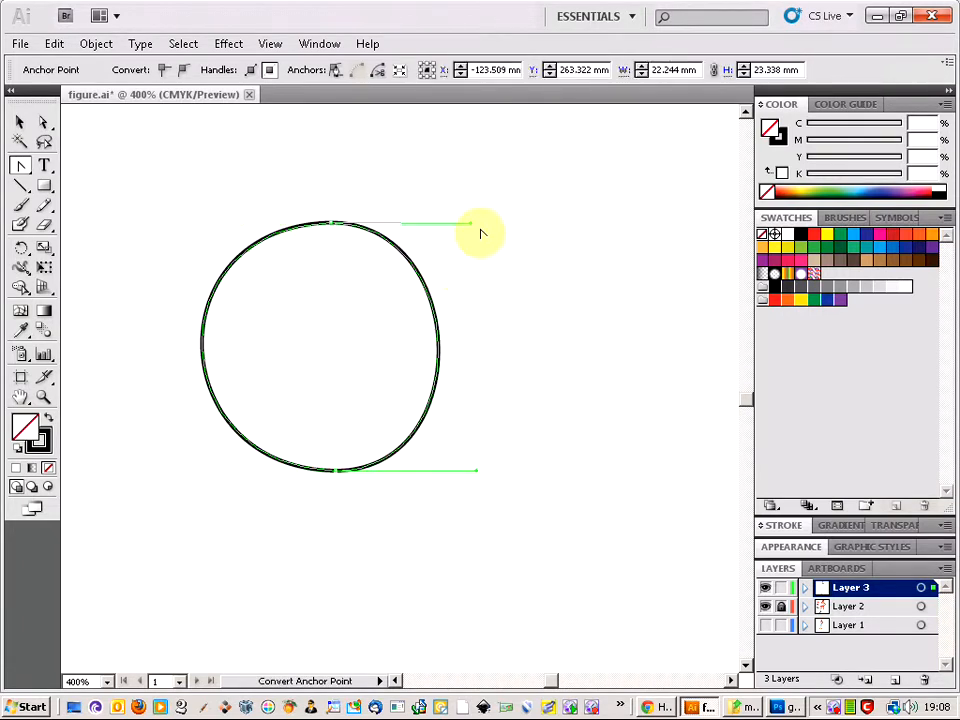
# Retract the top anchor's handles to a corner with the Convert Anchor Point tool, and pull out new level handles, making the shape about 22.5 mm wide.
pyautogui.moveTo(471, 225); pyautogui.dragTo(462, 220)
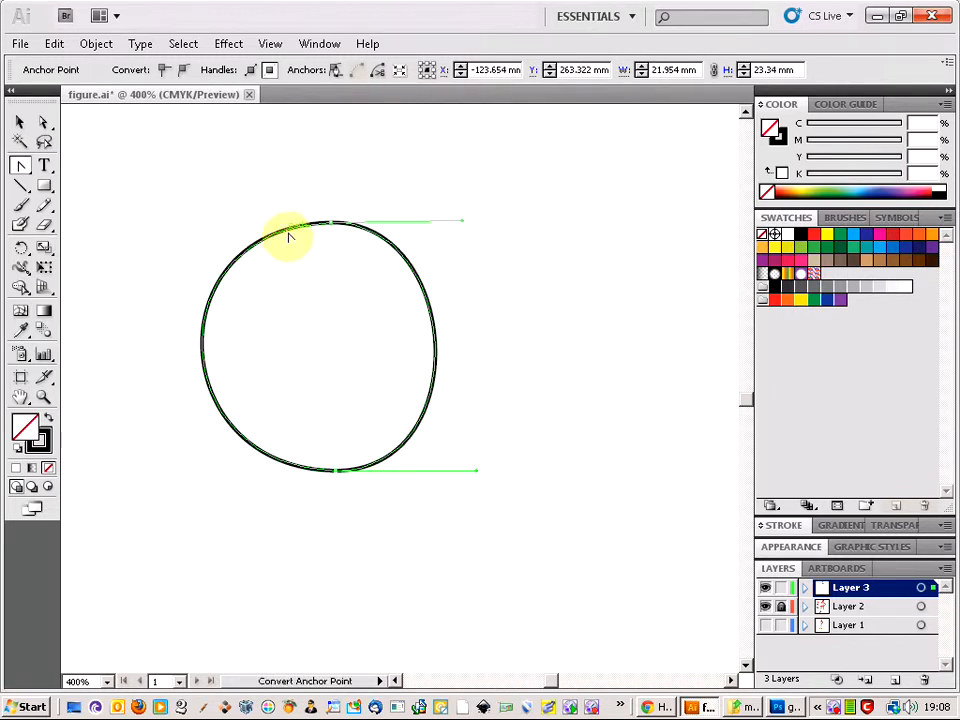
pyautogui.click(330, 222)
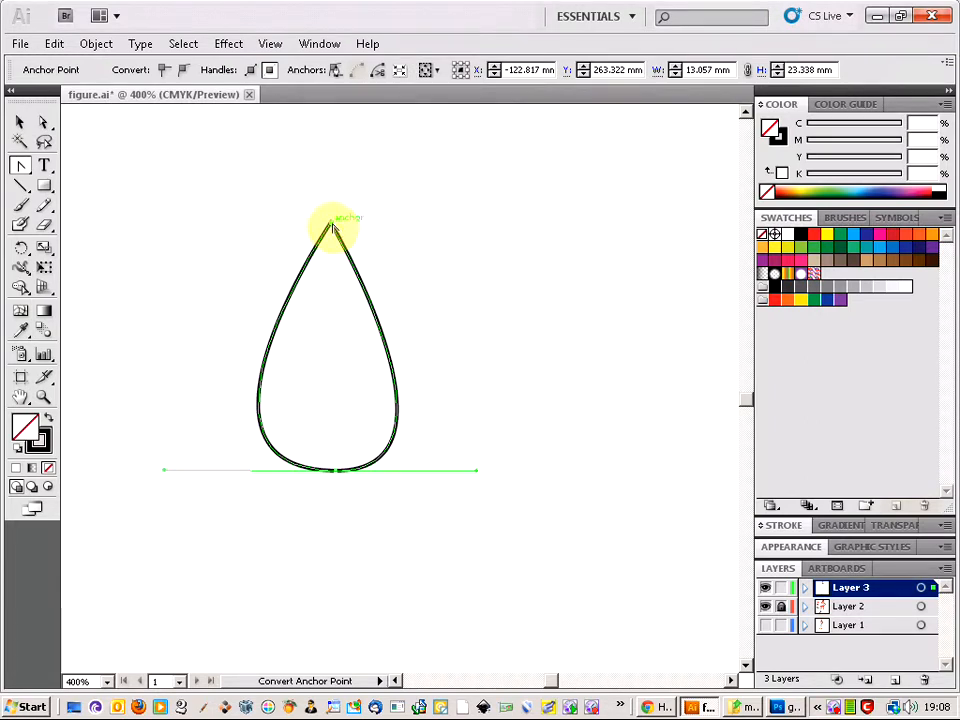
pyautogui.moveTo(332, 224); pyautogui.dragTo(495, 222)
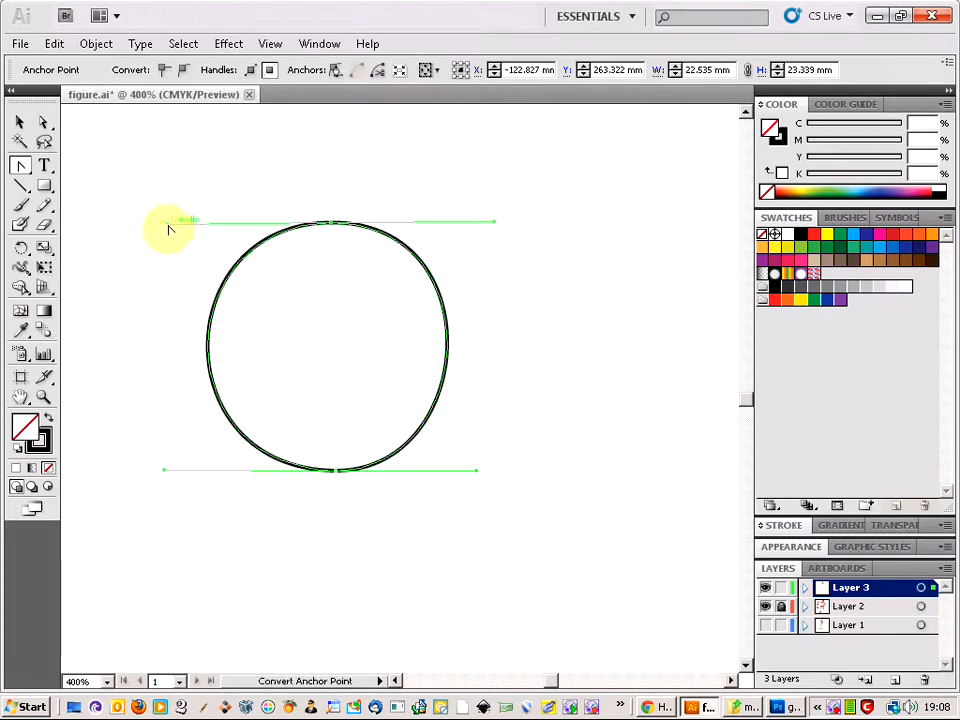
# Lengthen and level the left-hand handles of the top and bottom anchors, widening the shape to about 25 mm.
pyautogui.moveTo(172, 221); pyautogui.dragTo(136, 211)
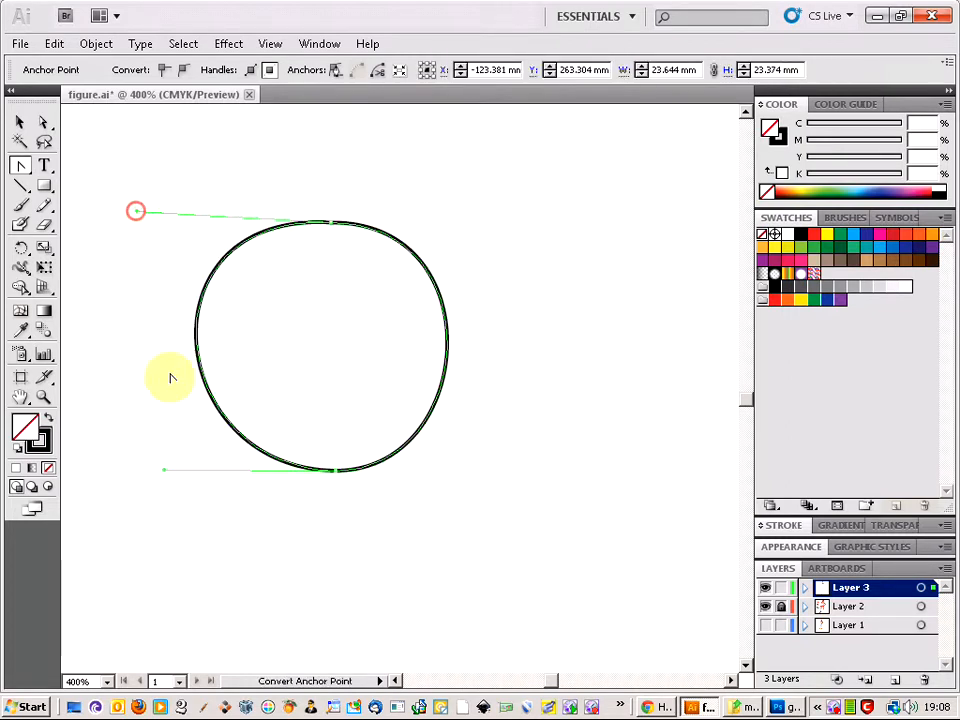
pyautogui.moveTo(164, 469); pyautogui.dragTo(137, 491)
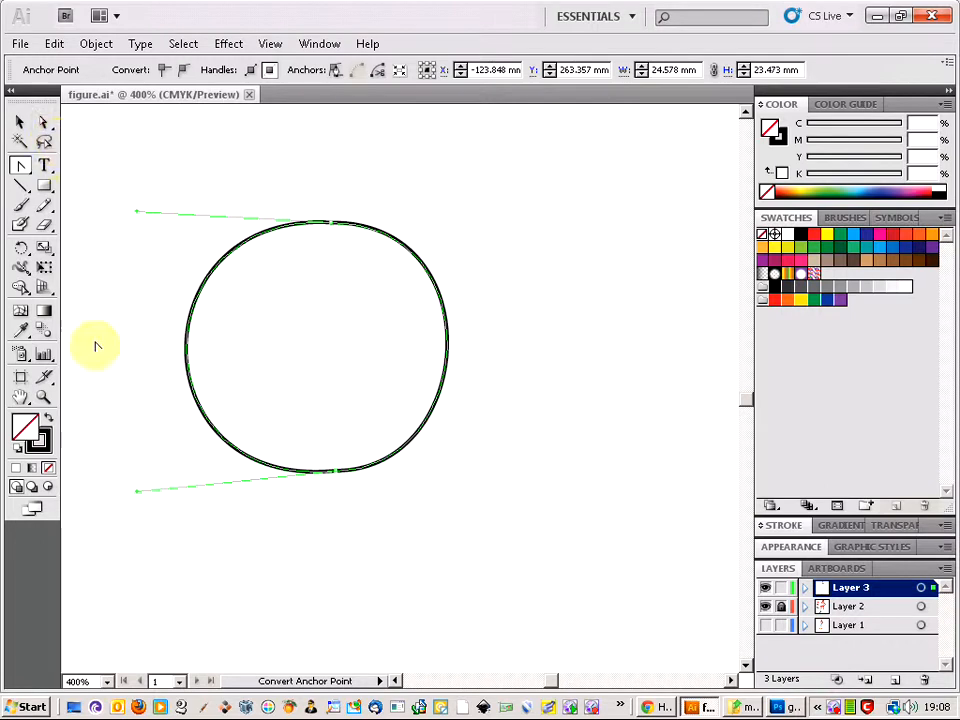
pyautogui.moveTo(138, 498); pyautogui.dragTo(130, 471)
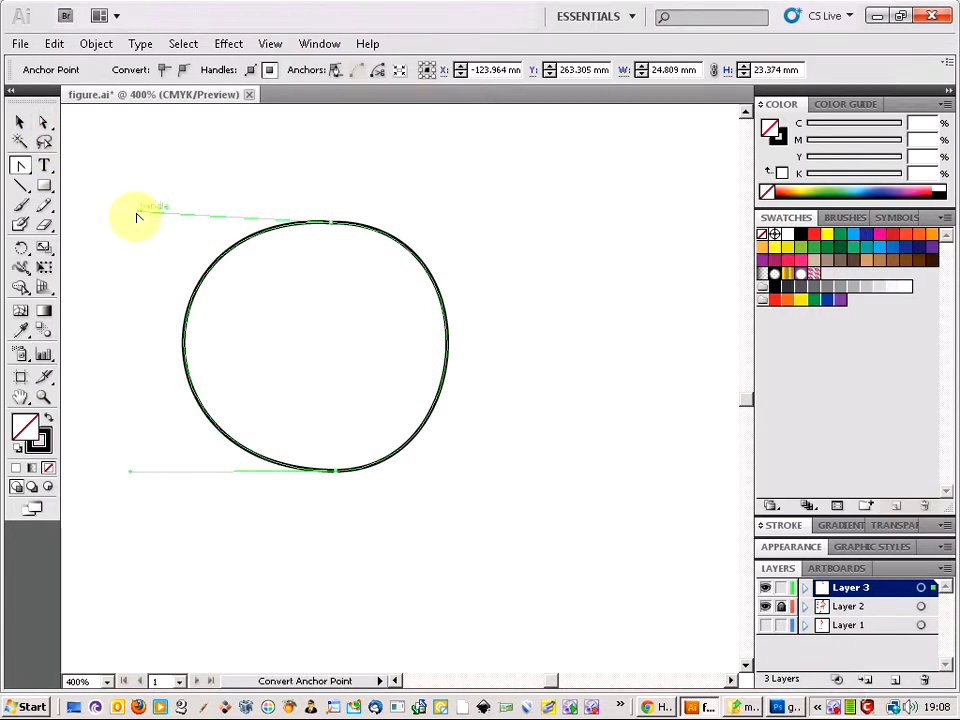
pyautogui.moveTo(138, 217); pyautogui.dragTo(128, 222)
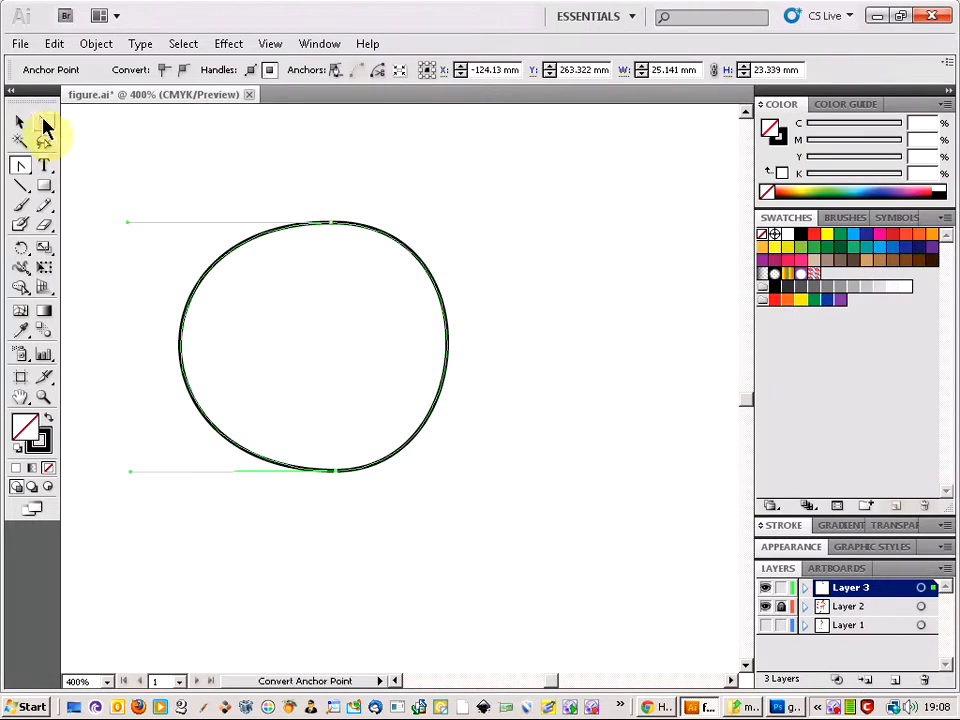
# Move the top anchor right and the bottom anchor left with Direct Selection, slanting the oval to about 29 by 23 mm.
pyautogui.click(43, 124)
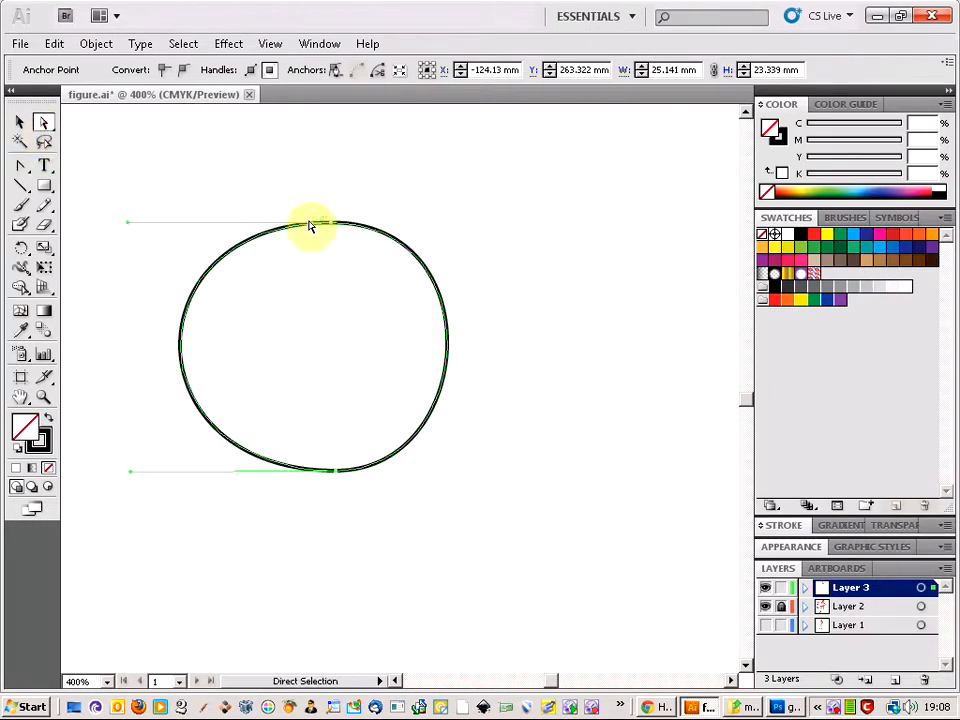
pyautogui.moveTo(50, 128); pyautogui.dragTo(79, 126)
pyautogui.moveTo(333, 223); pyautogui.dragTo(400, 222)
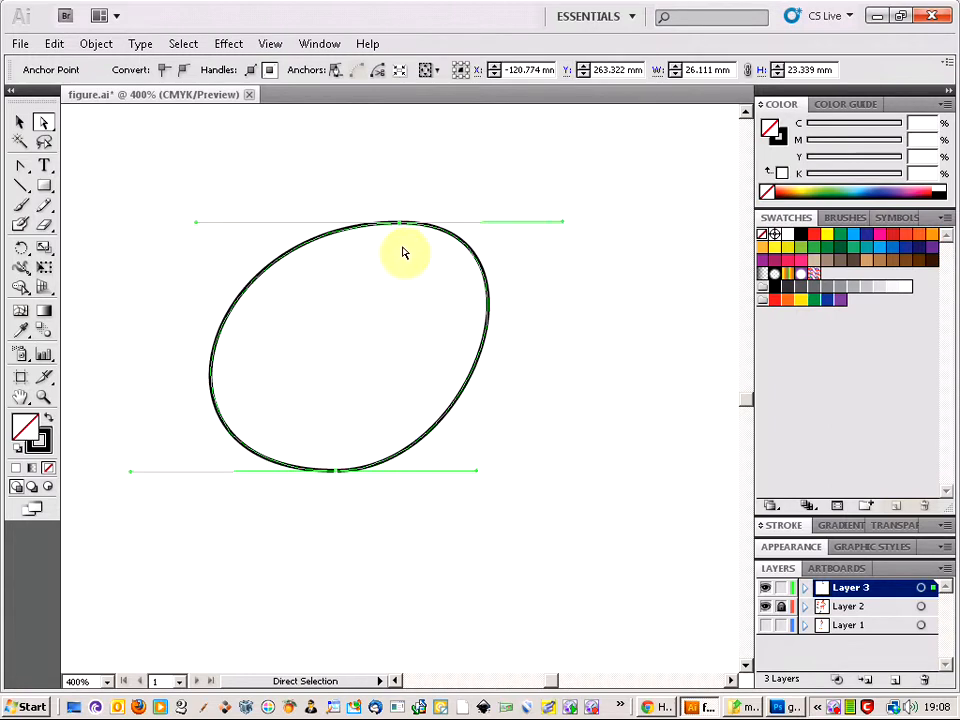
pyautogui.moveTo(336, 471); pyautogui.dragTo(289, 471)
pyautogui.moveTo(398, 227); pyautogui.dragTo(422, 222)
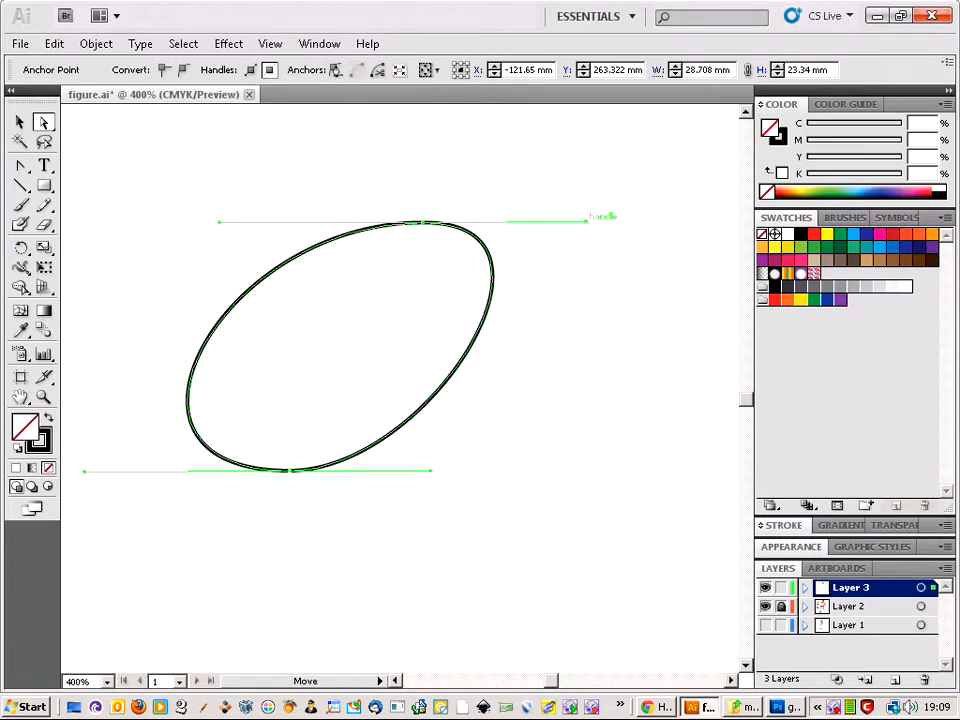
# Angle the four direction handles of the top and bottom anchors individually, reshaping the slanted oval to about 27 by 24 mm.
pyautogui.moveTo(588, 224); pyautogui.dragTo(551, 294)
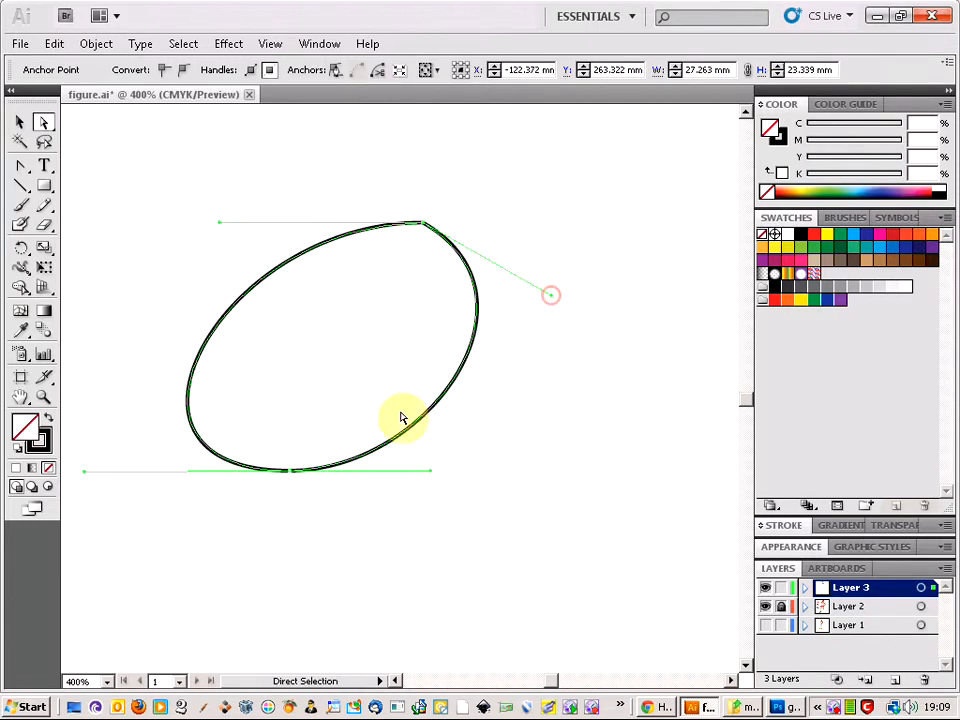
pyautogui.moveTo(455, 466); pyautogui.dragTo(433, 507)
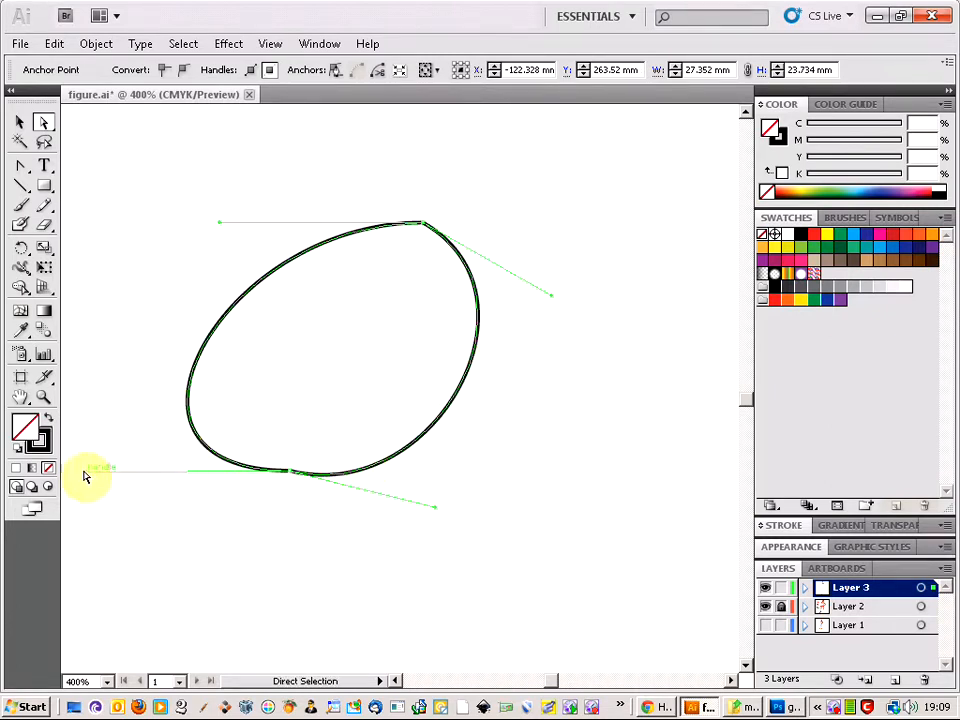
pyautogui.moveTo(85, 471); pyautogui.dragTo(88, 409)
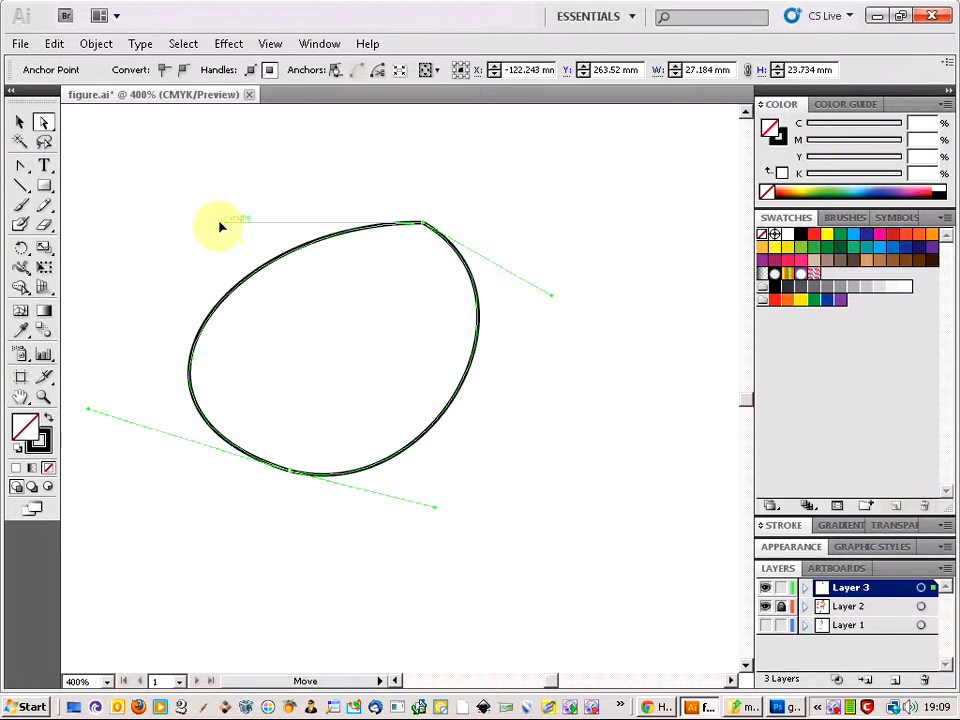
pyautogui.moveTo(221, 220); pyautogui.dragTo(235, 181)
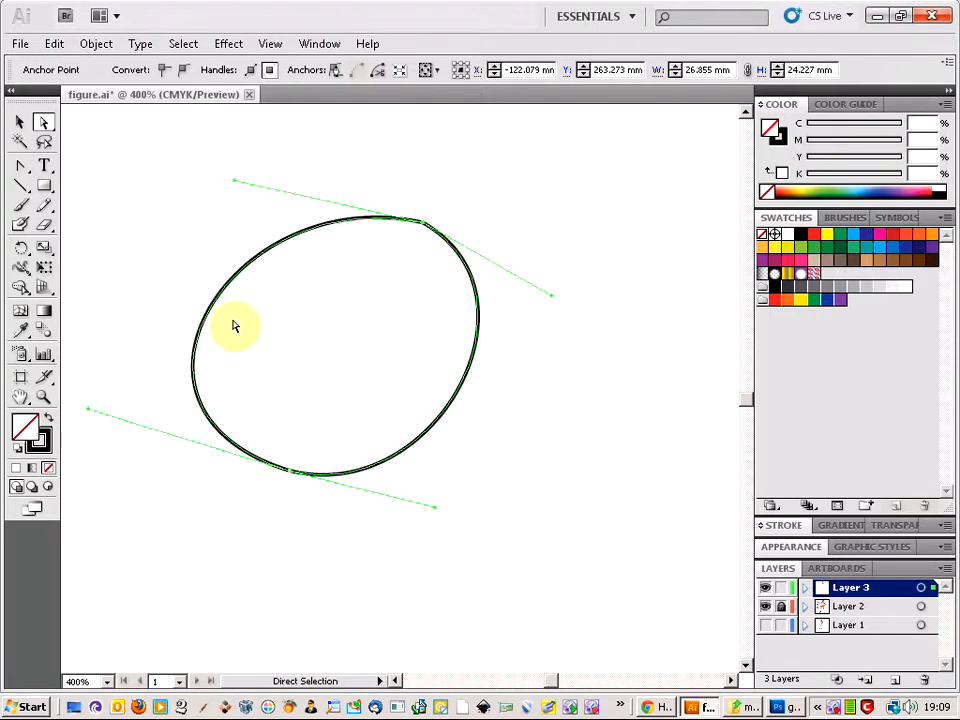
# Pull the path's right-hand segment outward and angle its two direction handles inward, making the shape about 27 by 24 mm.
pyautogui.click(478, 393)
pyautogui.click(465, 386)
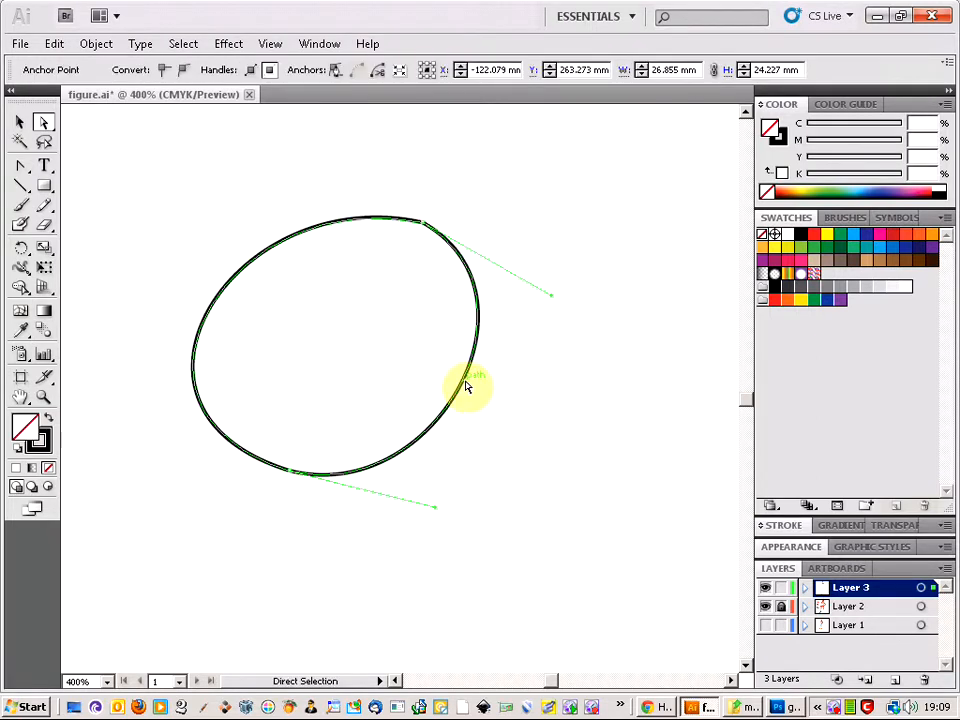
pyautogui.moveTo(458, 399); pyautogui.dragTo(478, 391)
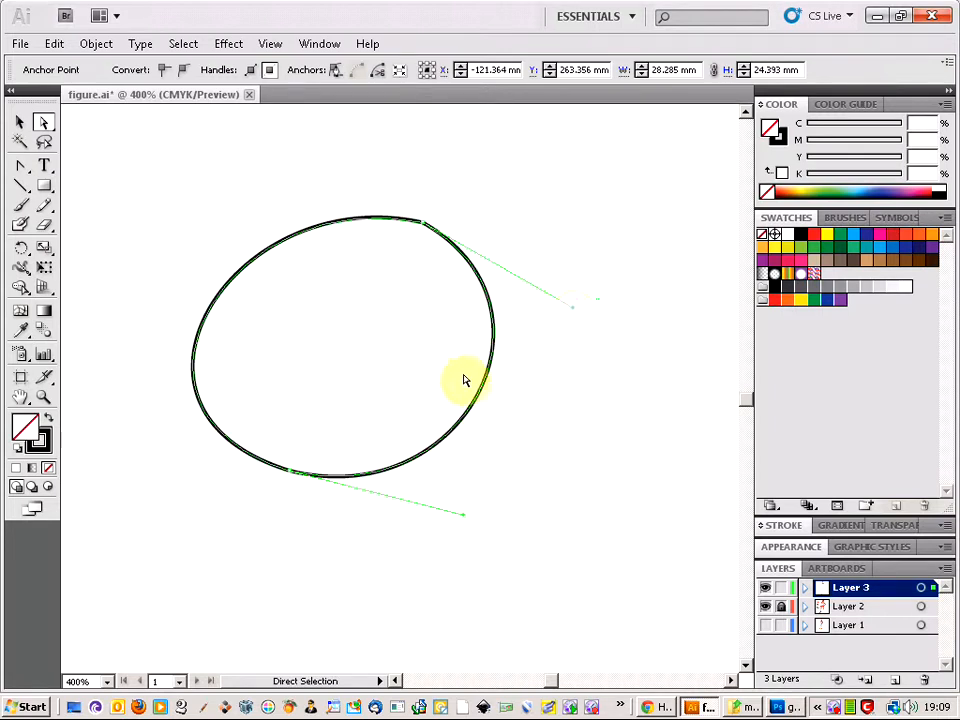
pyautogui.moveTo(575, 312); pyautogui.dragTo(529, 346)
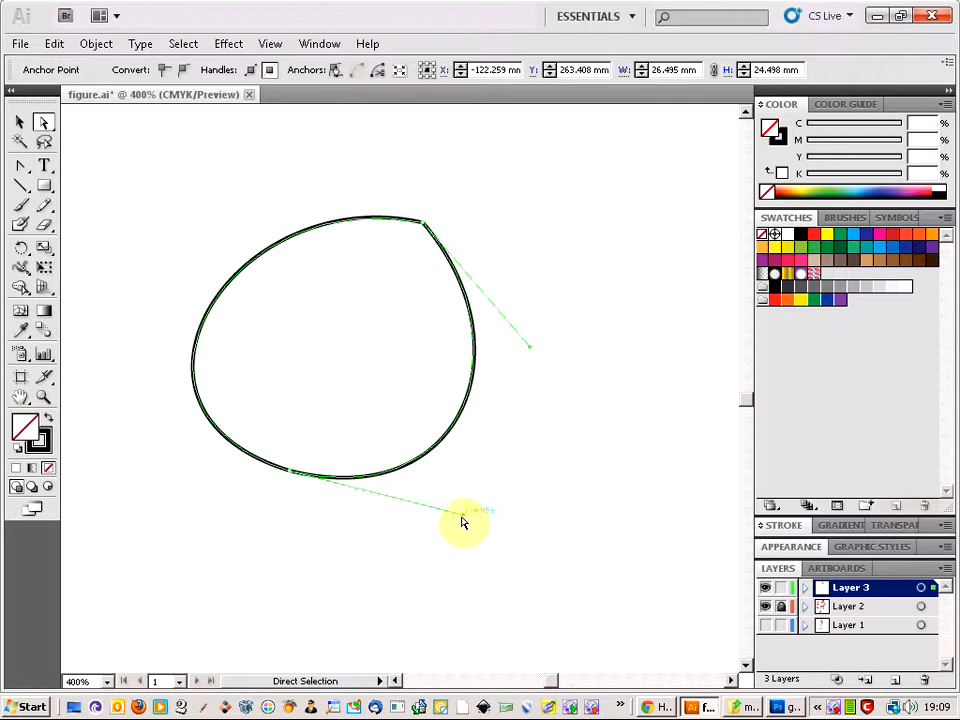
pyautogui.moveTo(462, 519); pyautogui.dragTo(478, 463)
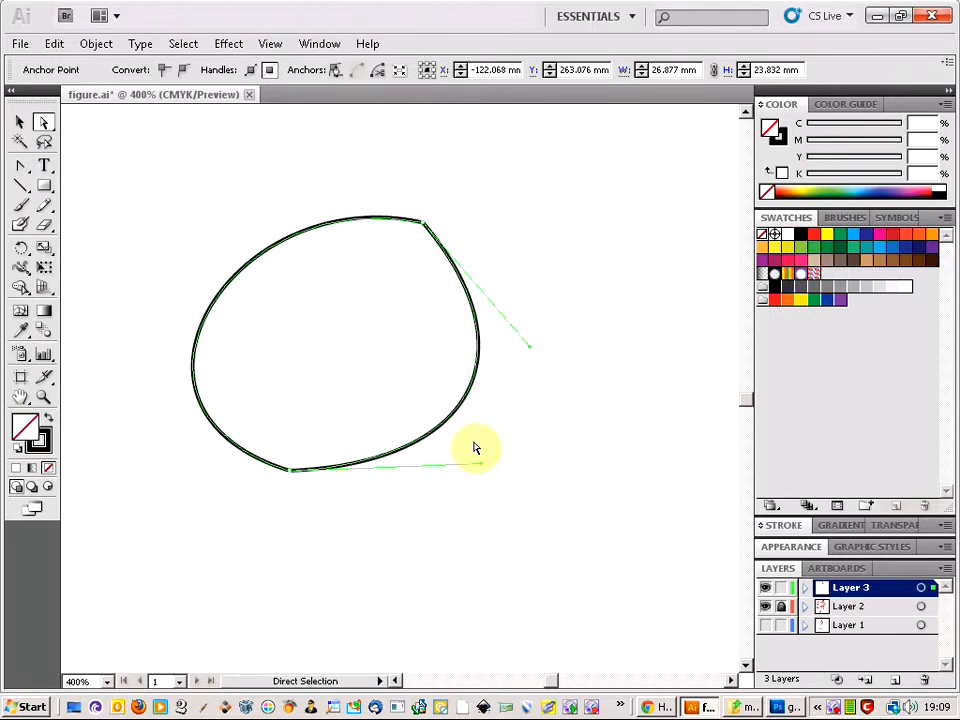
# Bulge the right-hand segment further out and redirect its upper and lower handles, making the shape about 34 by 24 mm.
pyautogui.moveTo(467, 407); pyautogui.dragTo(478, 385)
pyautogui.moveTo(502, 320); pyautogui.dragTo(540, 218)
pyautogui.moveTo(535, 468); pyautogui.dragTo(448, 568)
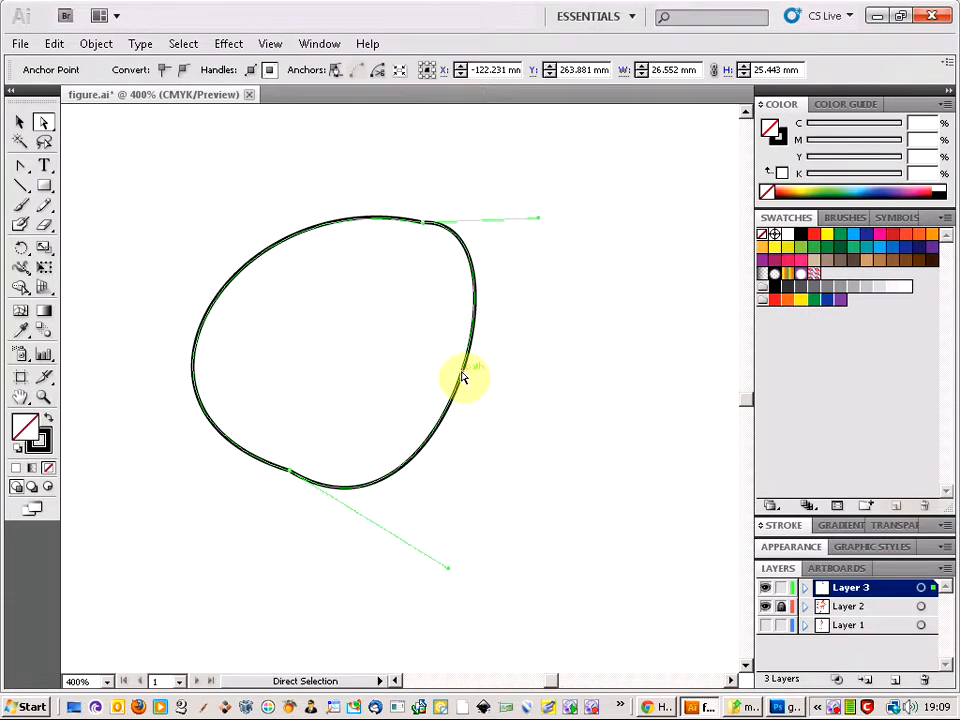
pyautogui.moveTo(462, 377); pyautogui.dragTo(553, 380)
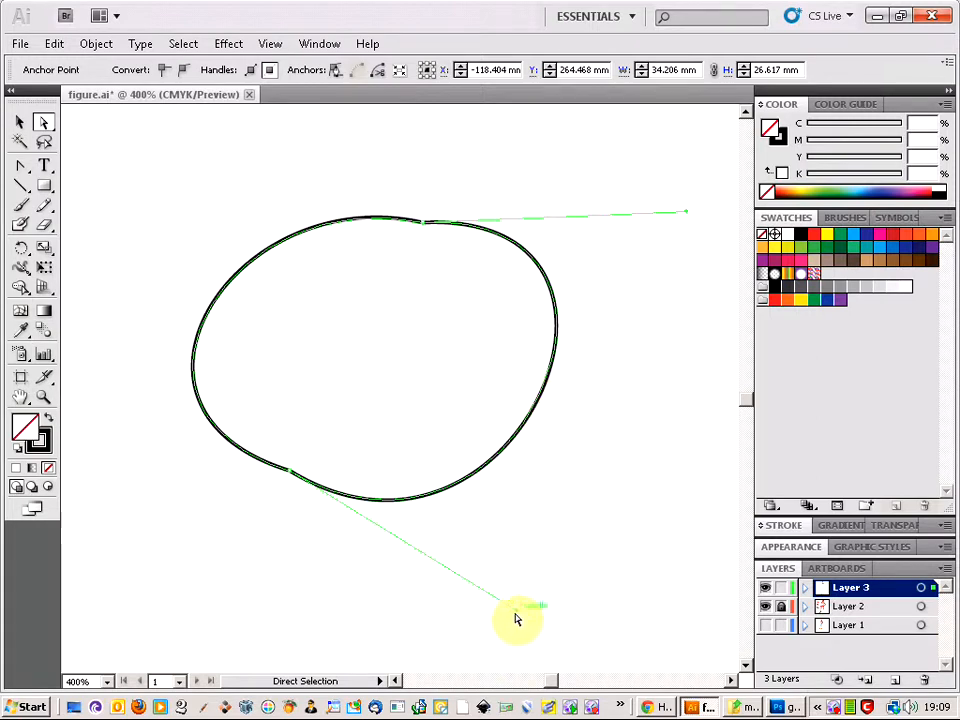
pyautogui.moveTo(516, 618); pyautogui.dragTo(519, 523)
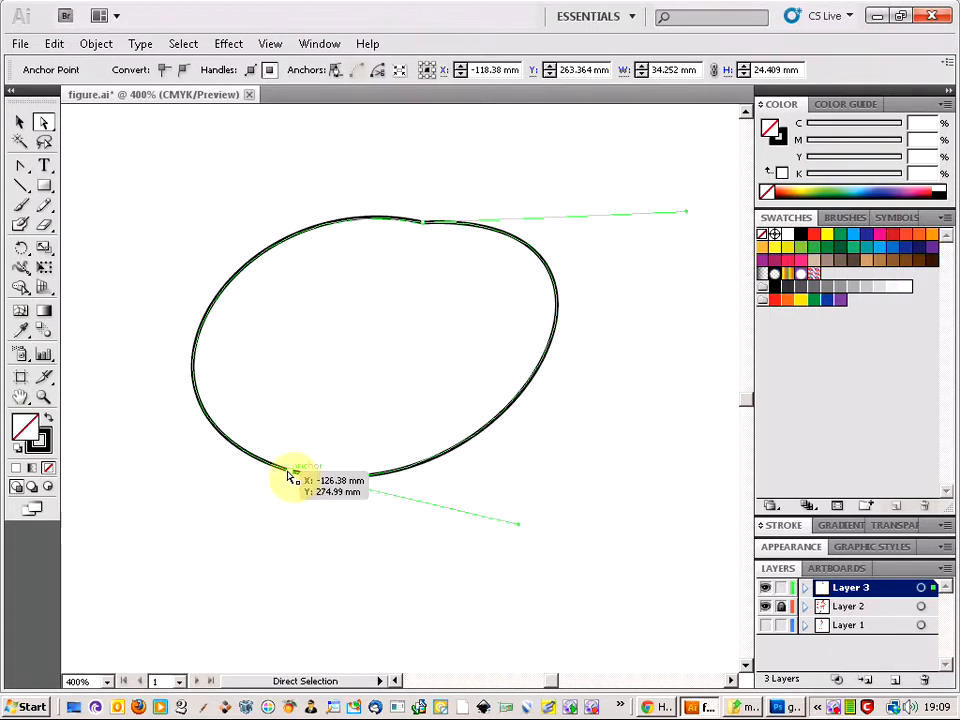
# Bring the top and bottom anchors nearly into vertical line and level all four handles, forming an oval about 33 by 25 mm.
pyautogui.moveTo(294, 476); pyautogui.dragTo(393, 499)
pyautogui.moveTo(426, 223); pyautogui.dragTo(391, 232)
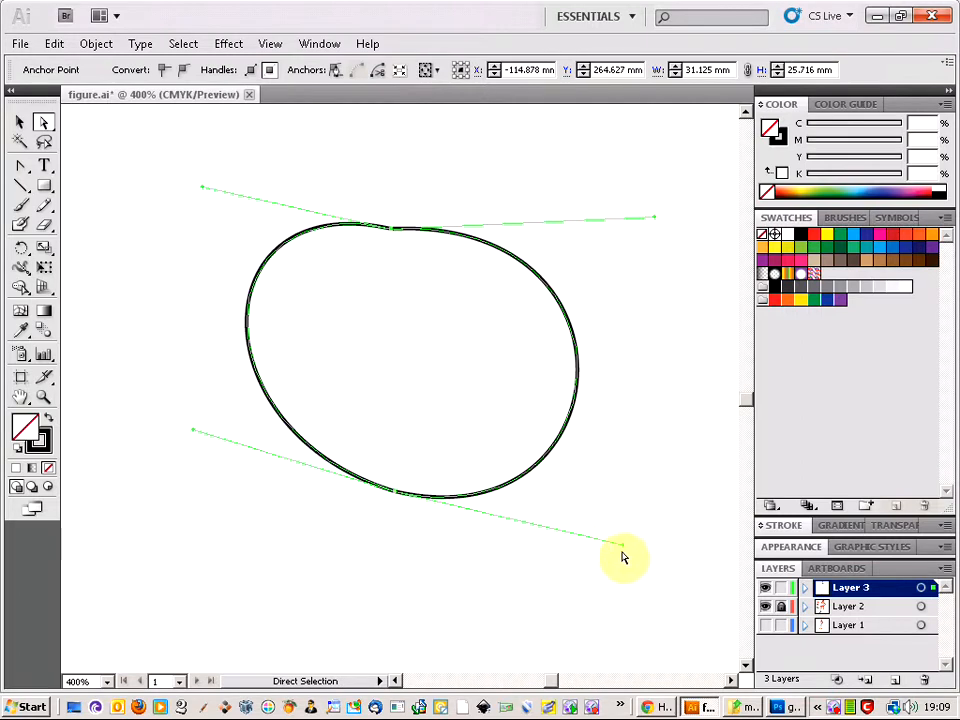
pyautogui.moveTo(624, 544); pyautogui.dragTo(620, 491)
pyautogui.moveTo(655, 222); pyautogui.dragTo(614, 230)
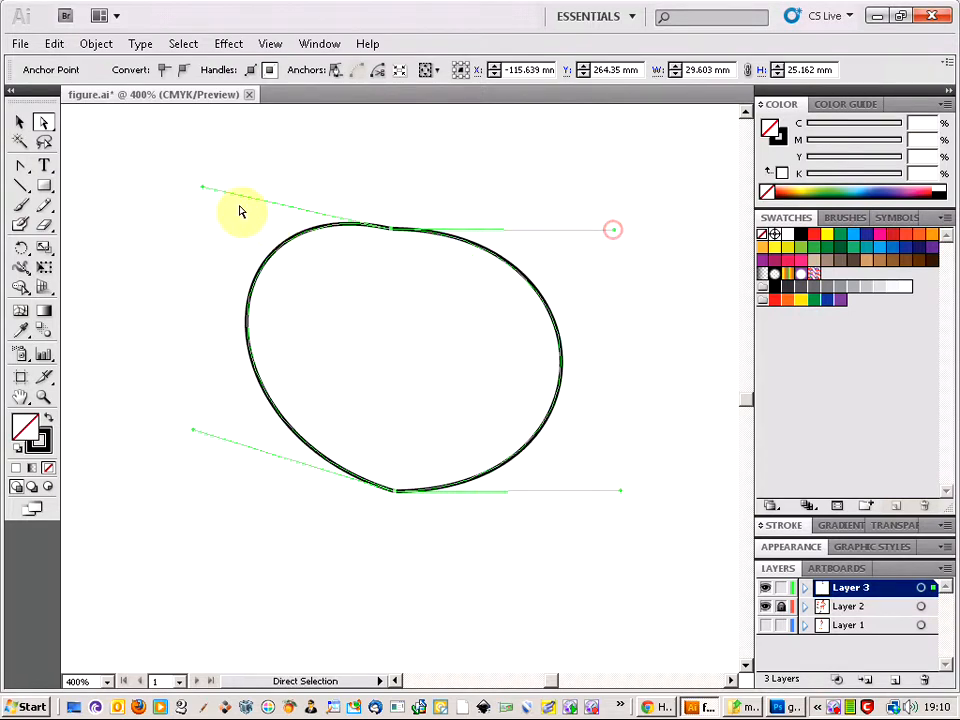
pyautogui.moveTo(201, 193); pyautogui.dragTo(155, 224)
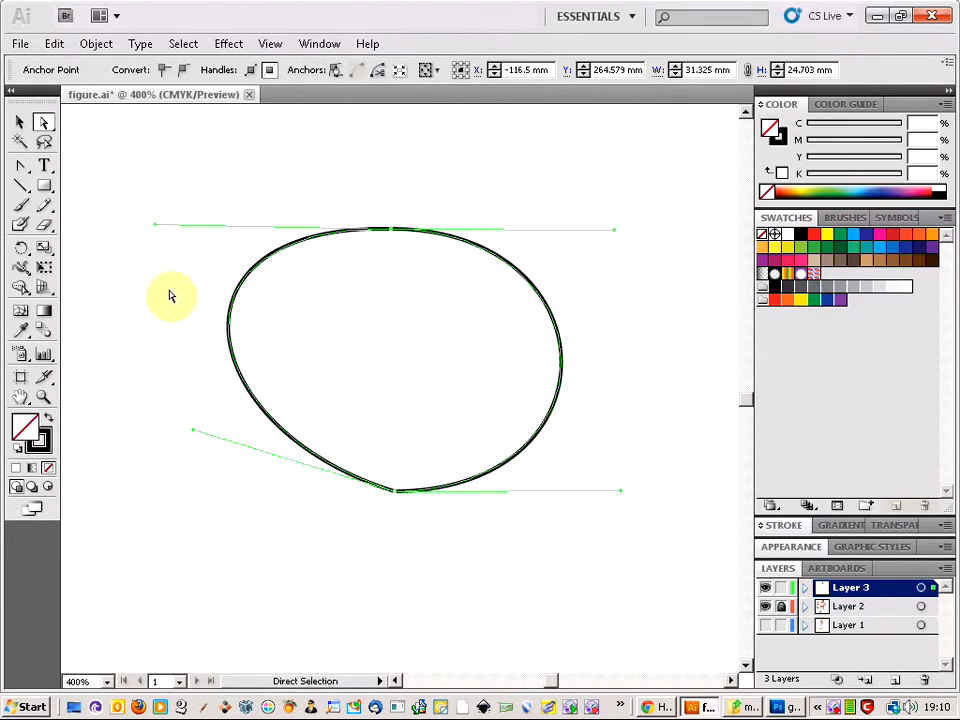
pyautogui.moveTo(195, 435); pyautogui.dragTo(150, 490)
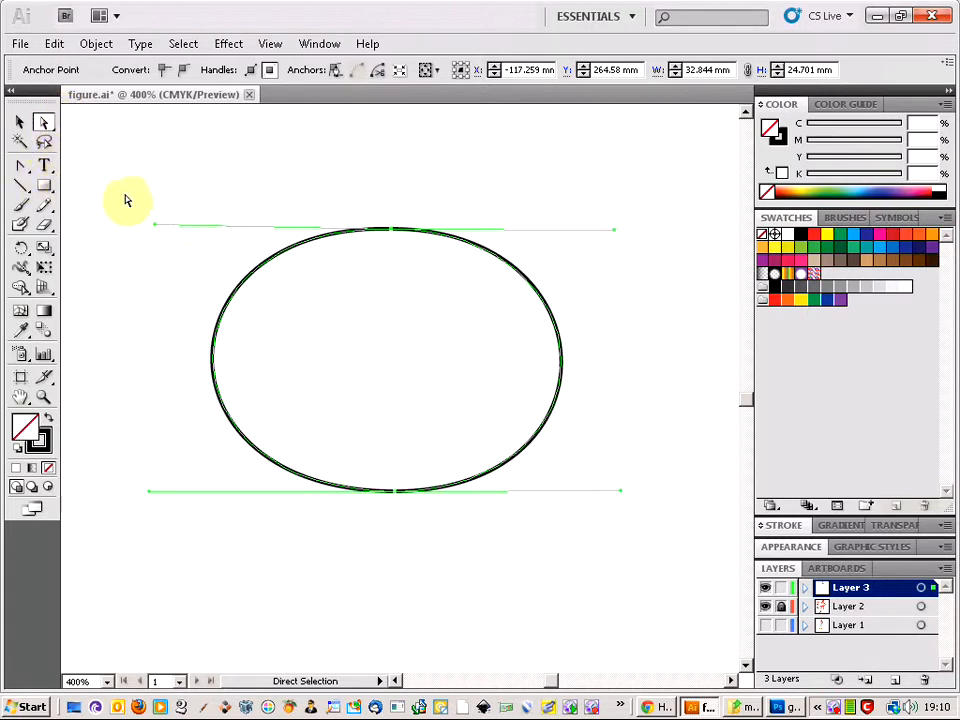
# Draw a closed straight-sided triangle about 10 by 8 mm just below the oval with the Pen tool.
pyautogui.click(20, 166)
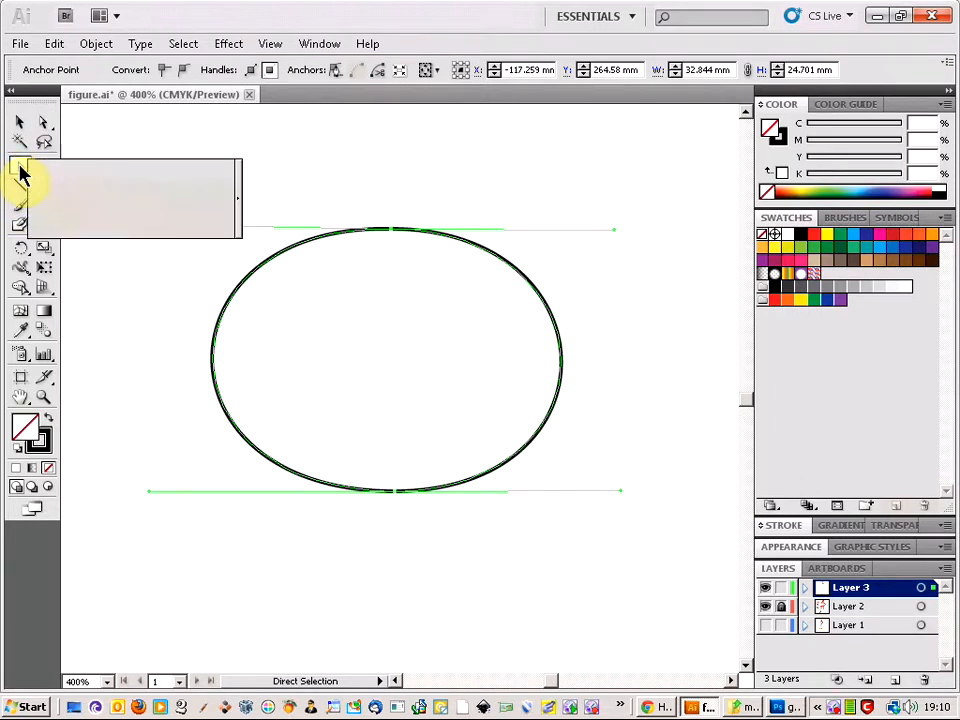
pyautogui.click(66, 171)
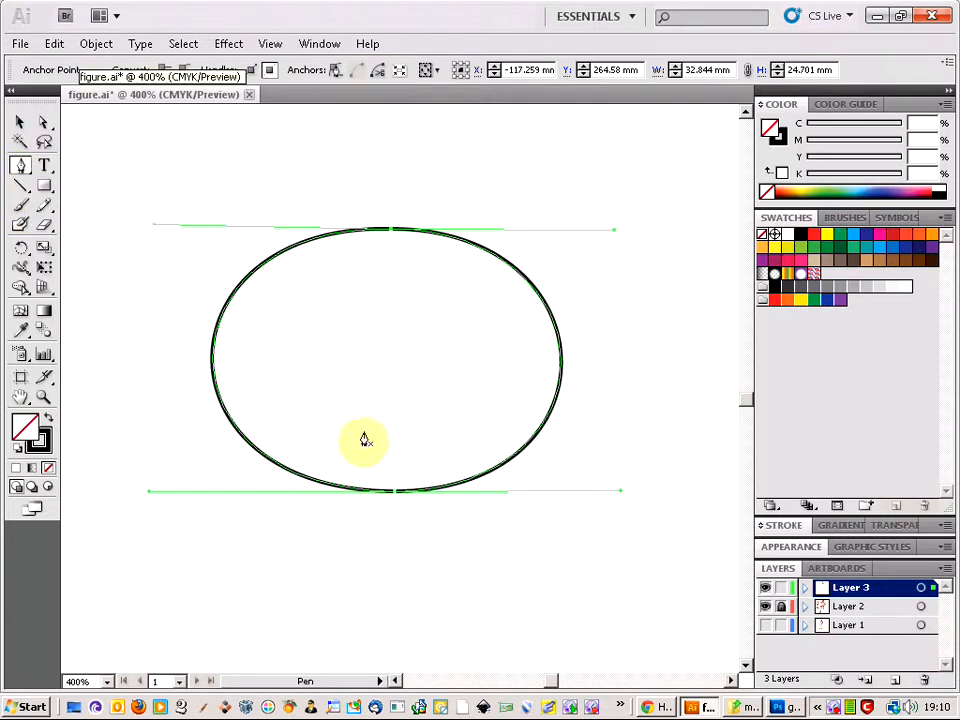
pyautogui.click(390, 511)
pyautogui.click(333, 600)
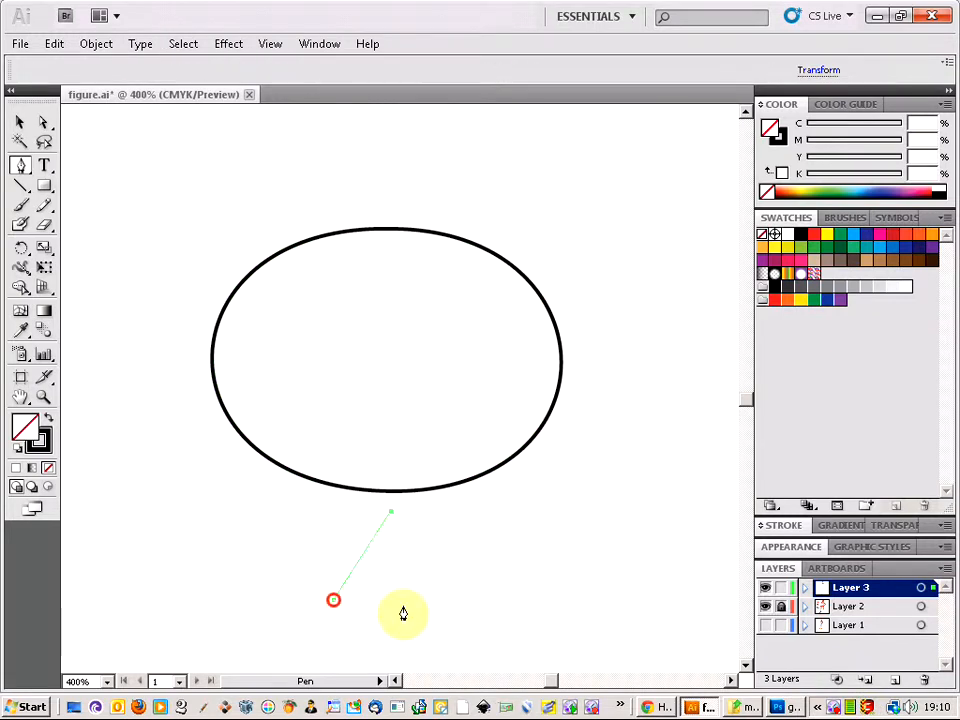
pyautogui.click(438, 600)
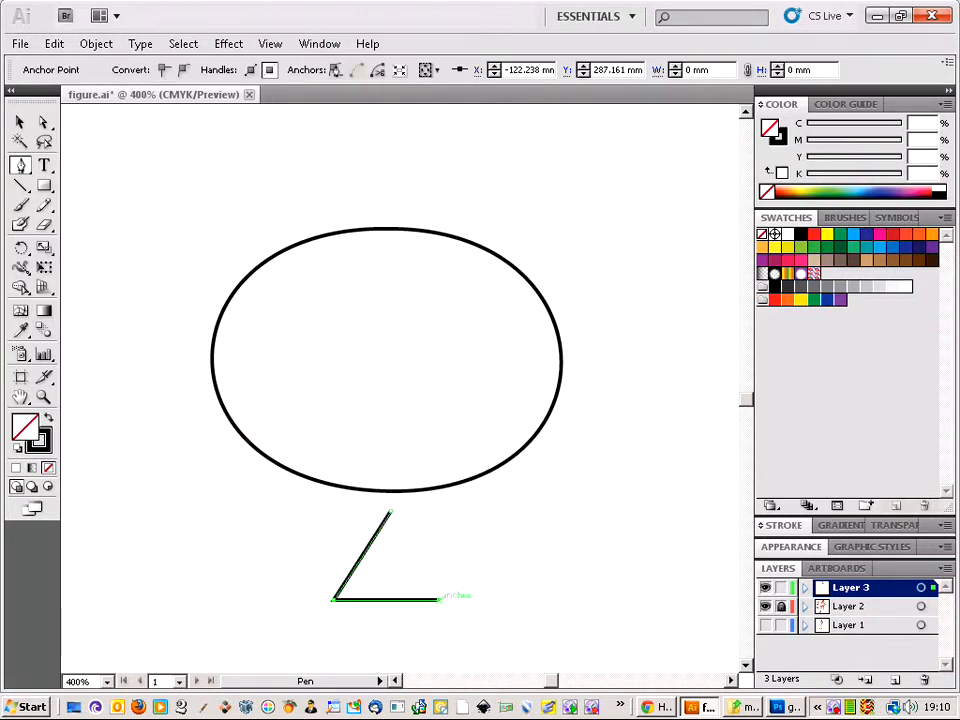
pyautogui.click(390, 512)
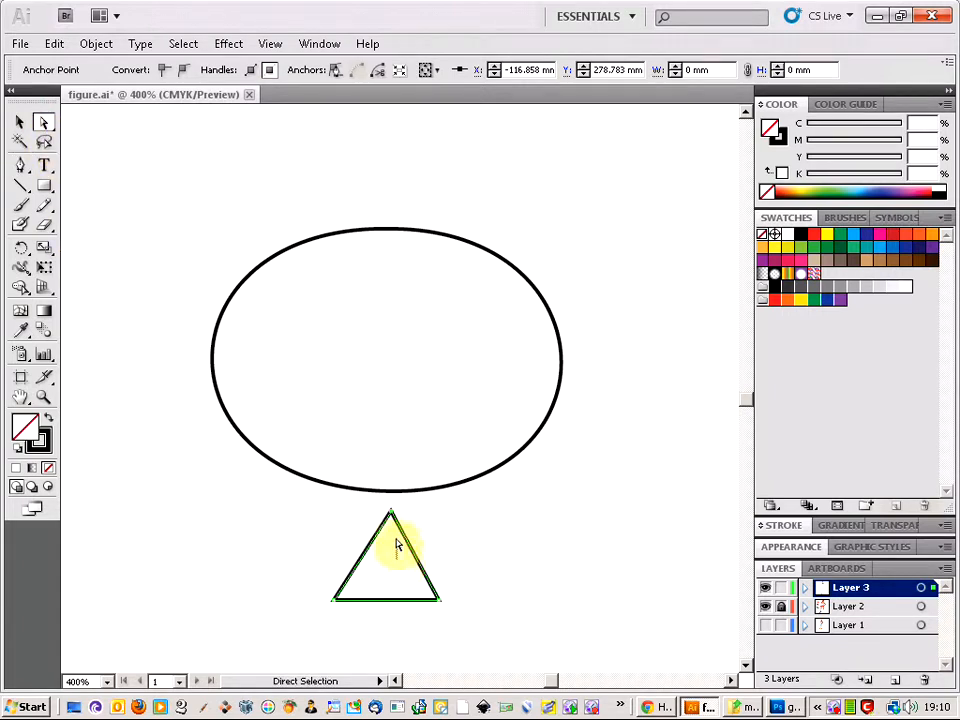
# Try selecting the unfilled triangle from its inside and outline, and move its left edge outward, making it about 13 by 9 mm.
pyautogui.click(396, 573)
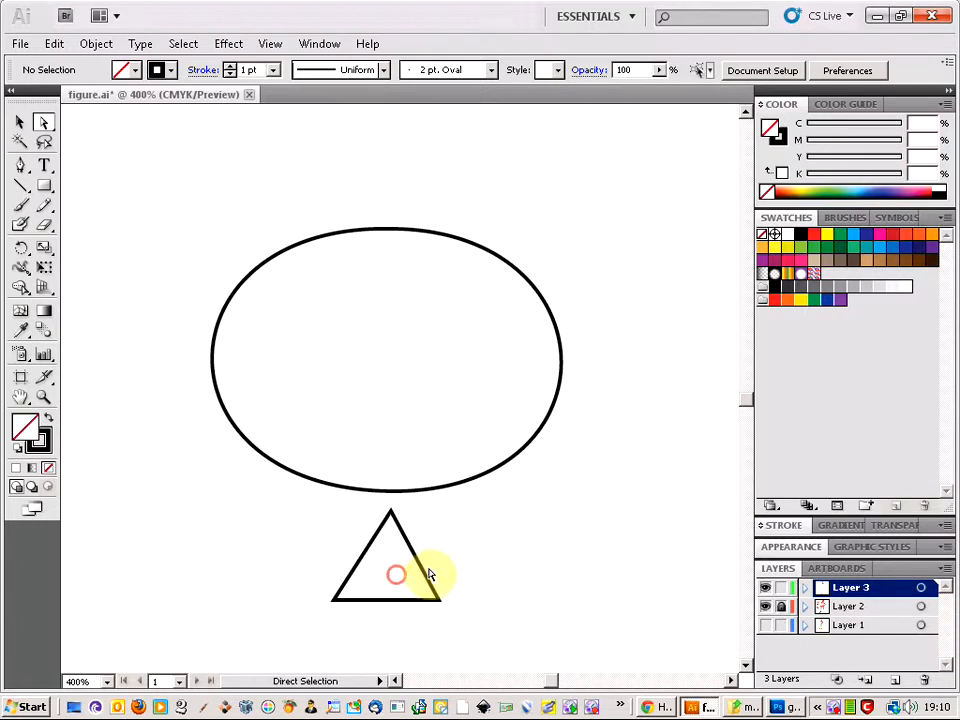
pyautogui.click(393, 578)
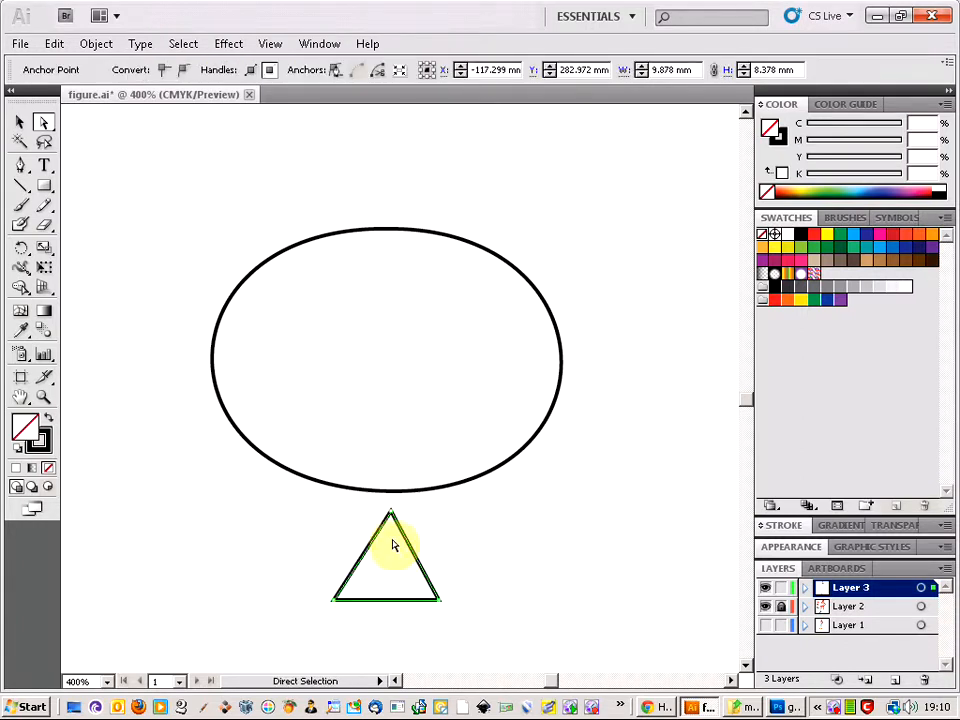
pyautogui.click(385, 571)
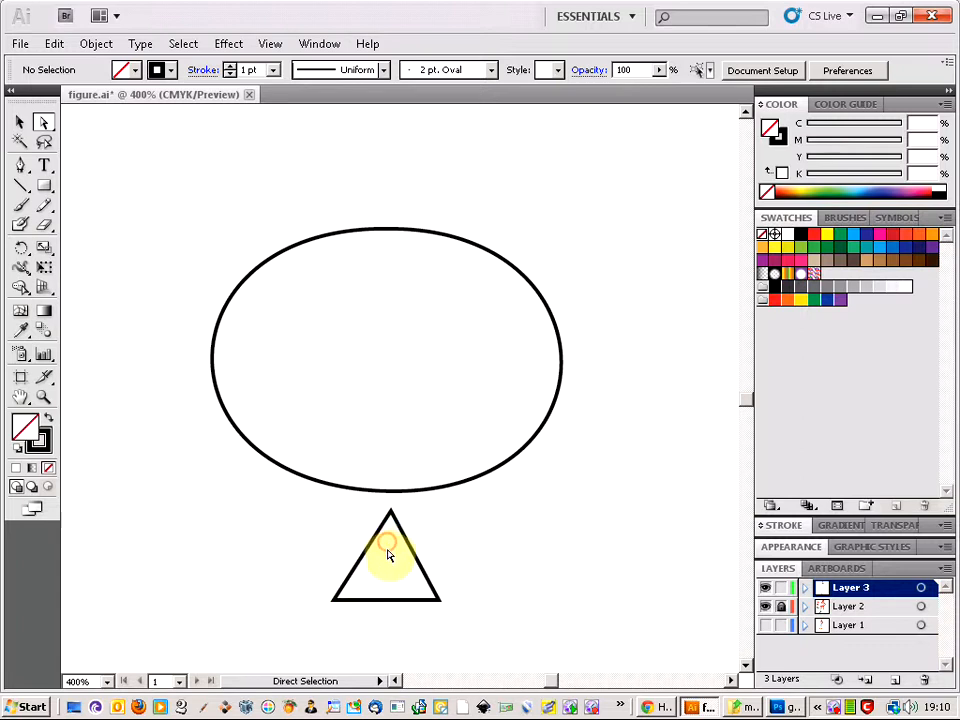
pyautogui.moveTo(407, 598); pyautogui.dragTo(472, 617)
pyautogui.moveTo(387, 570); pyautogui.dragTo(491, 574)
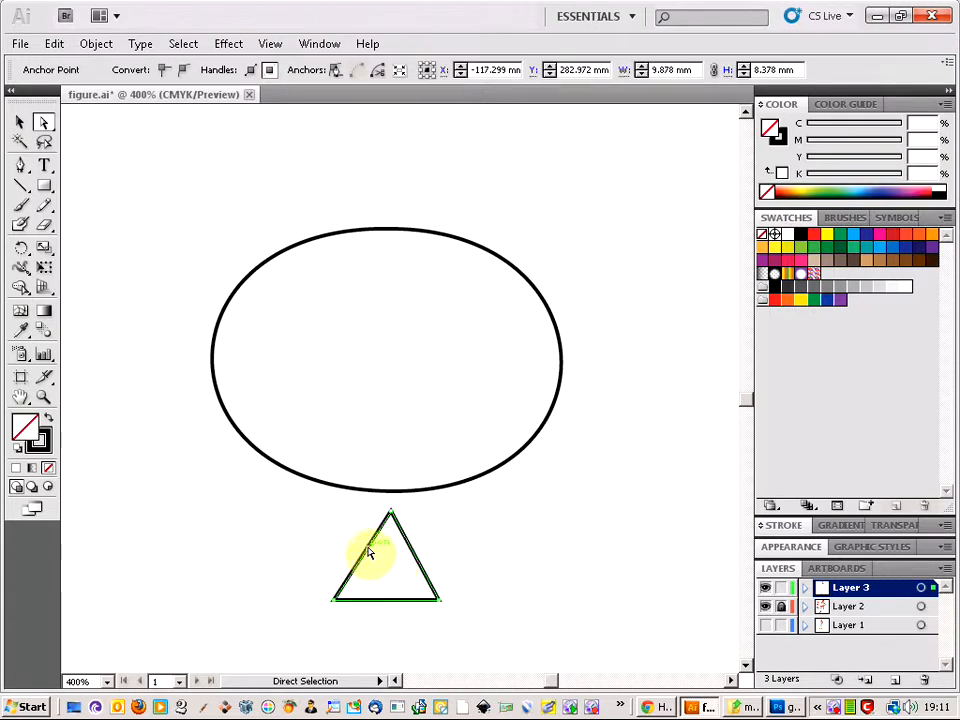
pyautogui.moveTo(372, 548); pyautogui.dragTo(405, 517)
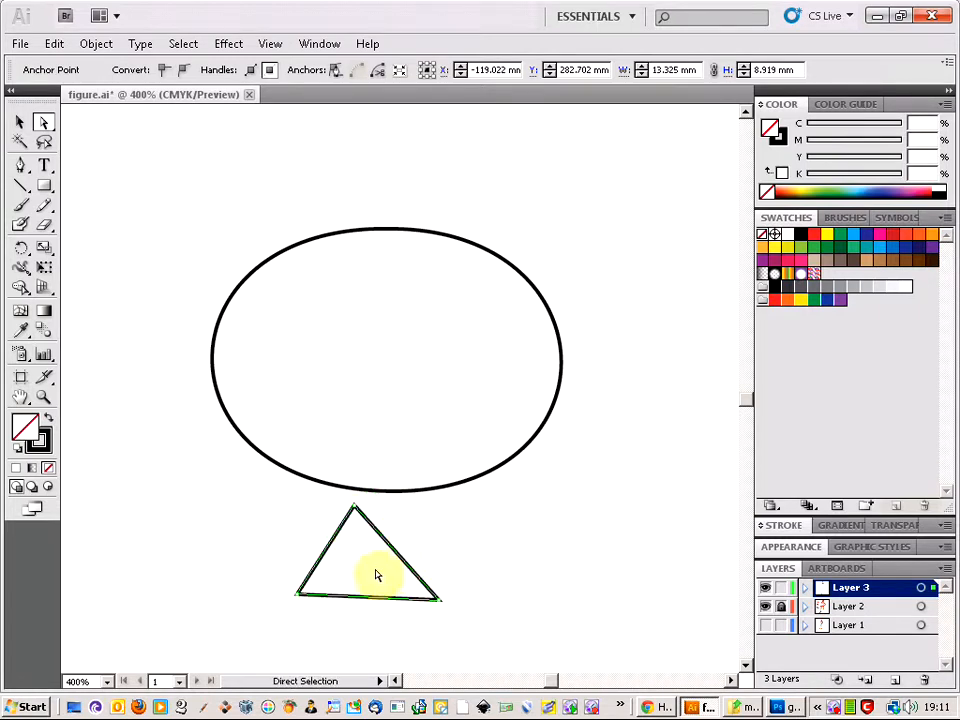
# Compare selecting the unfilled triangle from its inside, by its outline, with a surrounding marquee and as a whole path.
pyautogui.moveTo(372, 568); pyautogui.dragTo(366, 531)
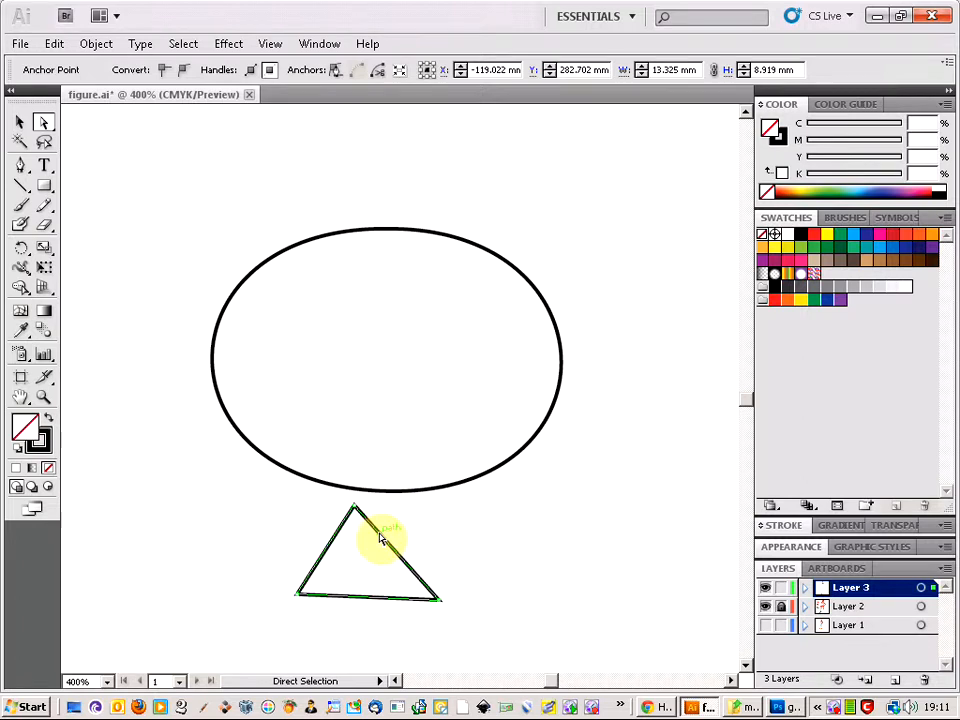
pyautogui.click(407, 511)
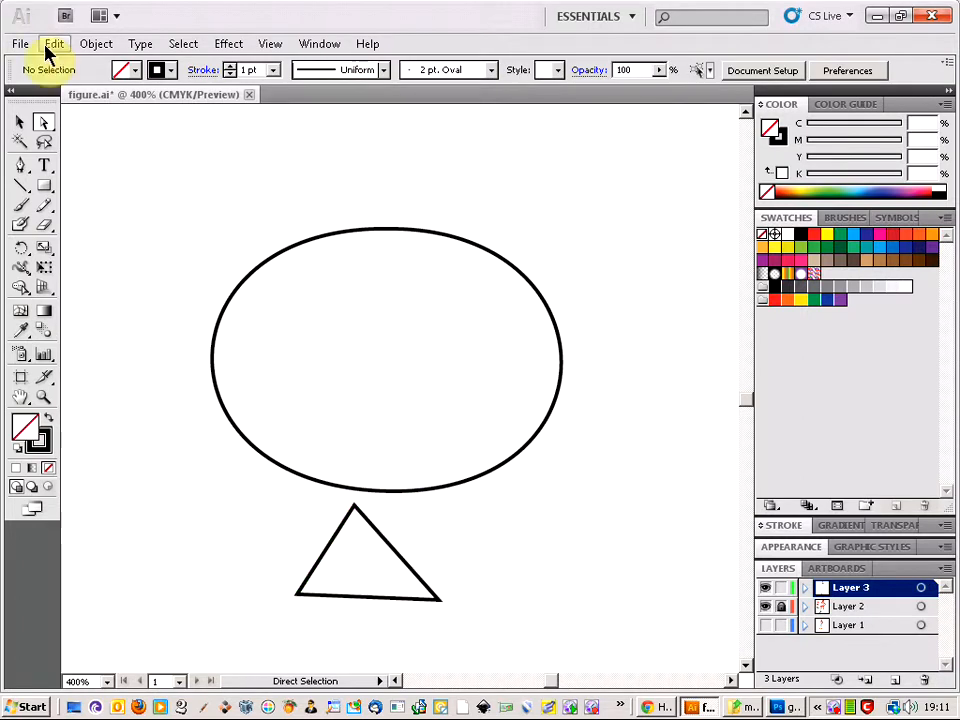
pyautogui.moveTo(48, 124); pyautogui.dragTo(92, 128)
pyautogui.moveTo(285, 499); pyautogui.dragTo(465, 628)
pyautogui.moveTo(379, 576); pyautogui.dragTo(424, 542)
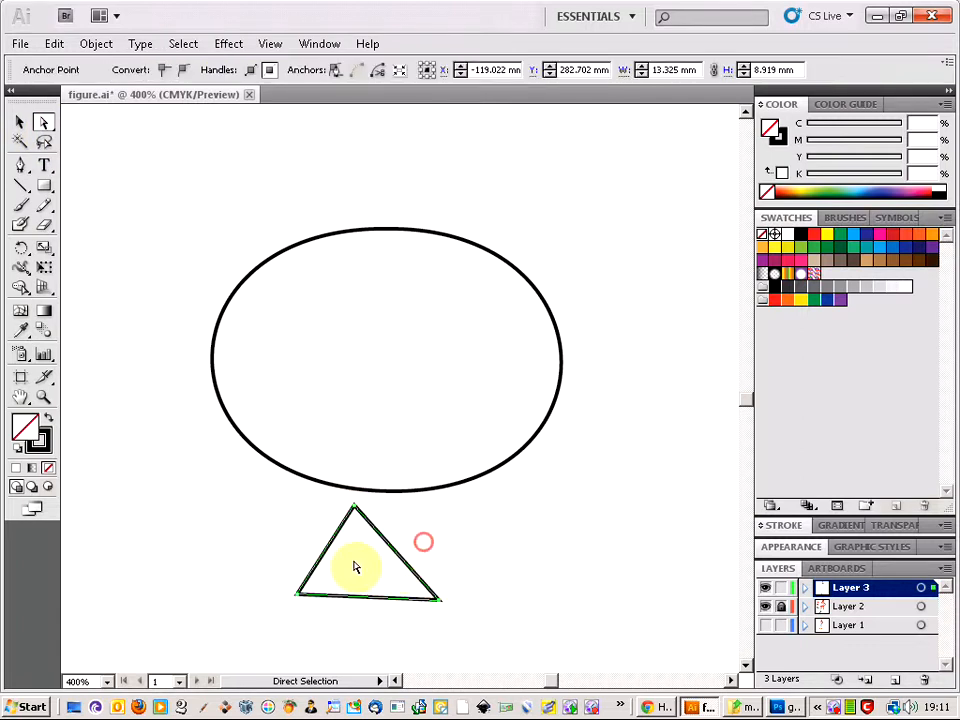
pyautogui.click(360, 540)
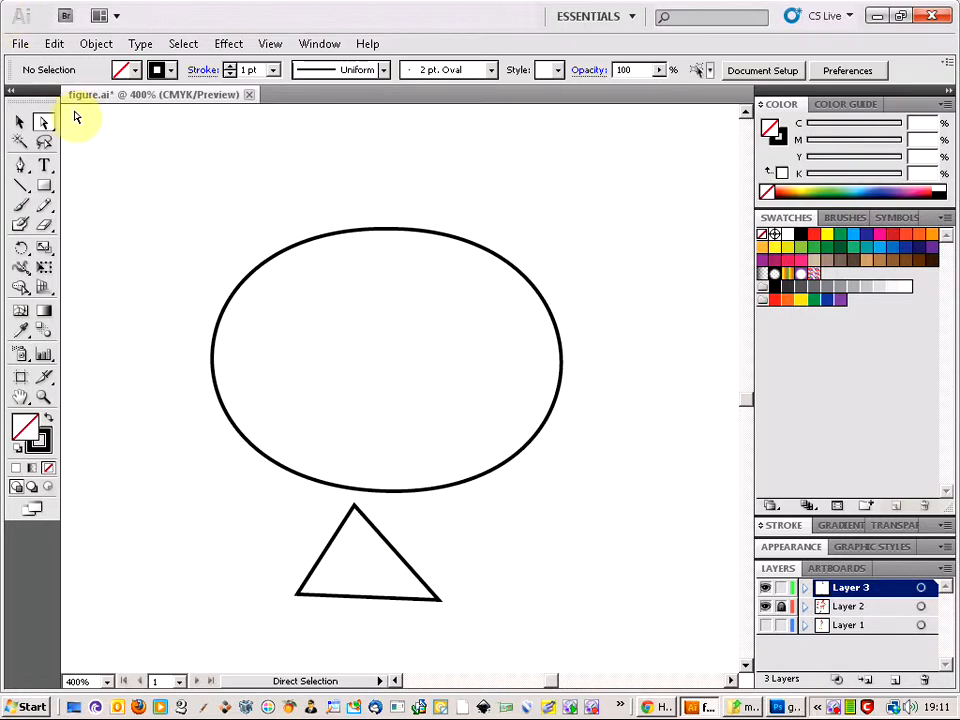
pyautogui.click(20, 126)
pyautogui.click(374, 532)
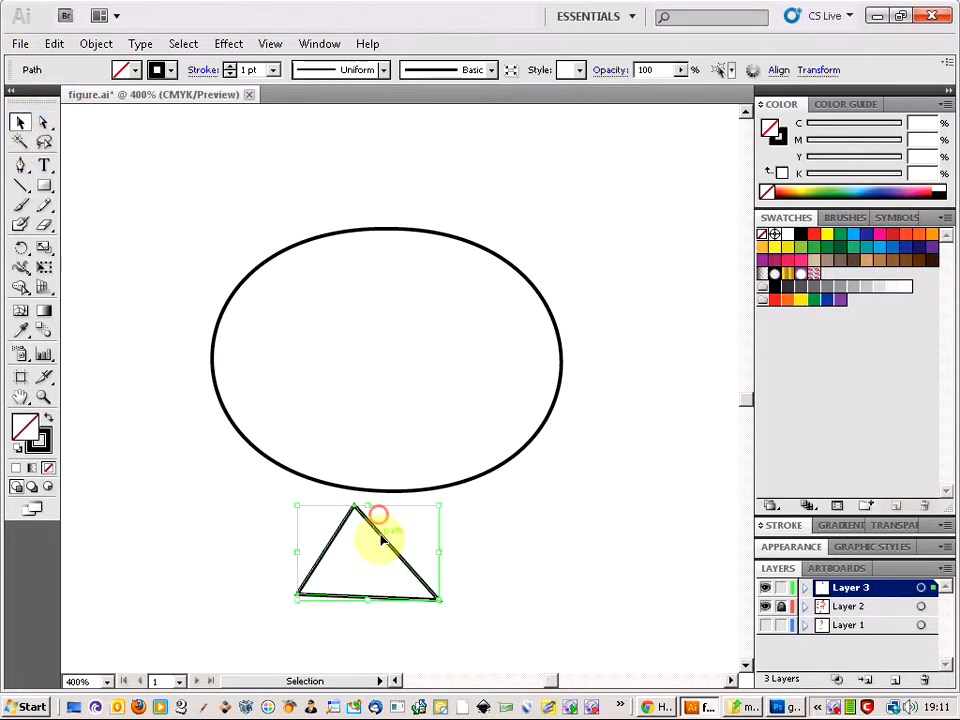
# Move the triangle's three corner anchors up and to the right so that its apex overlaps the oval's bottom edge.
pyautogui.click(43, 122)
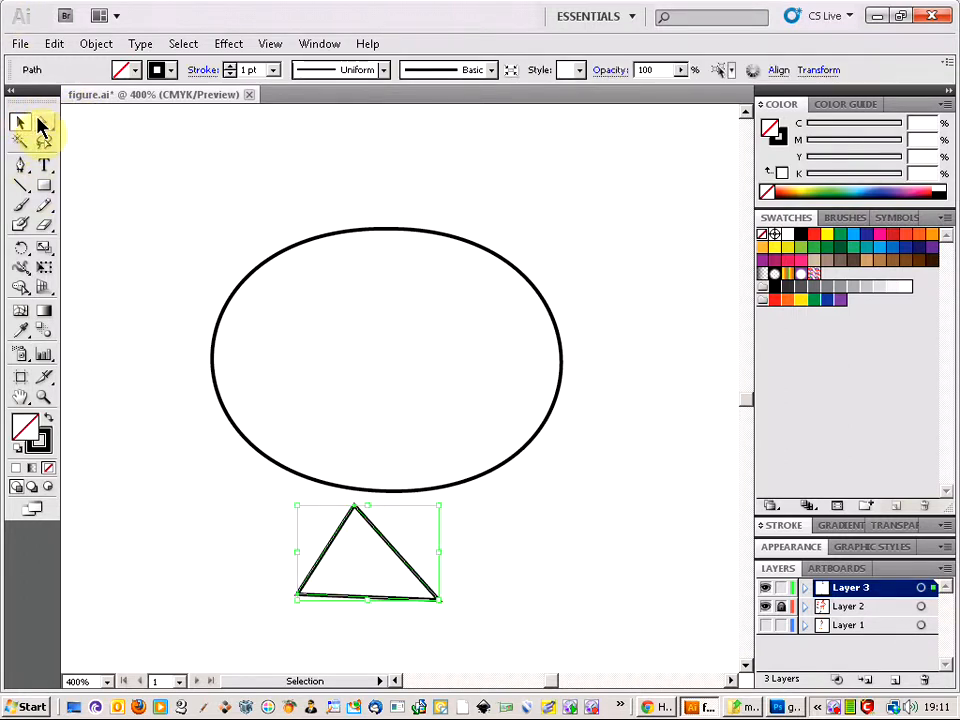
pyautogui.moveTo(341, 563); pyautogui.dragTo(382, 474)
pyautogui.moveTo(440, 604); pyautogui.dragTo(463, 579)
pyautogui.moveTo(298, 598); pyautogui.dragTo(324, 571)
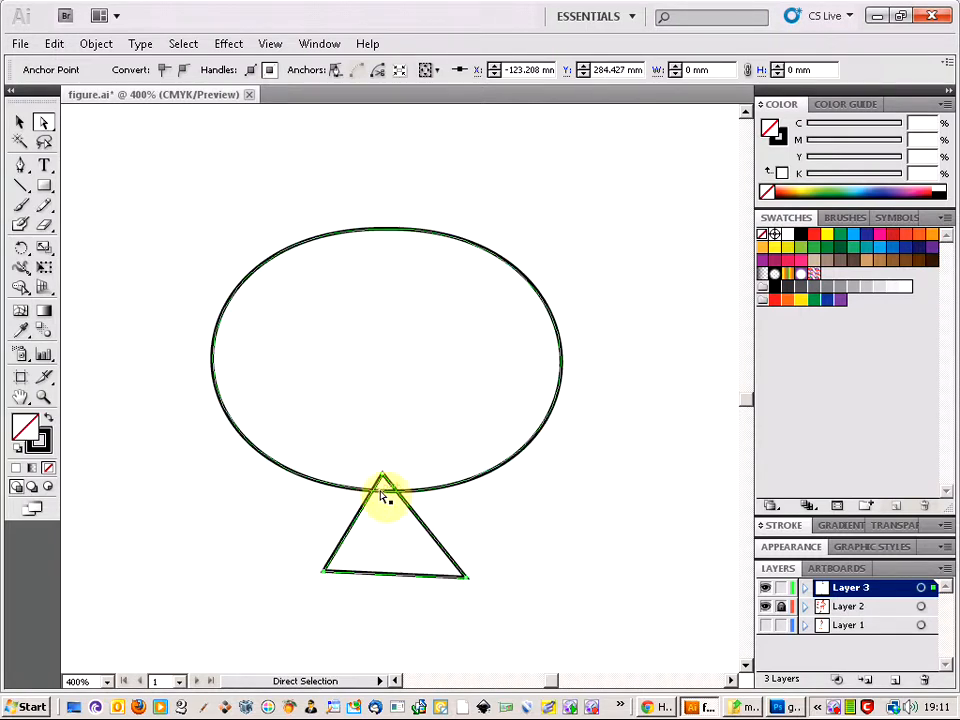
# Enlarge the triangle by moving its edges outward, centring its apex and levelling its base, making it about 20 by 14.5 mm.
pyautogui.click(372, 570)
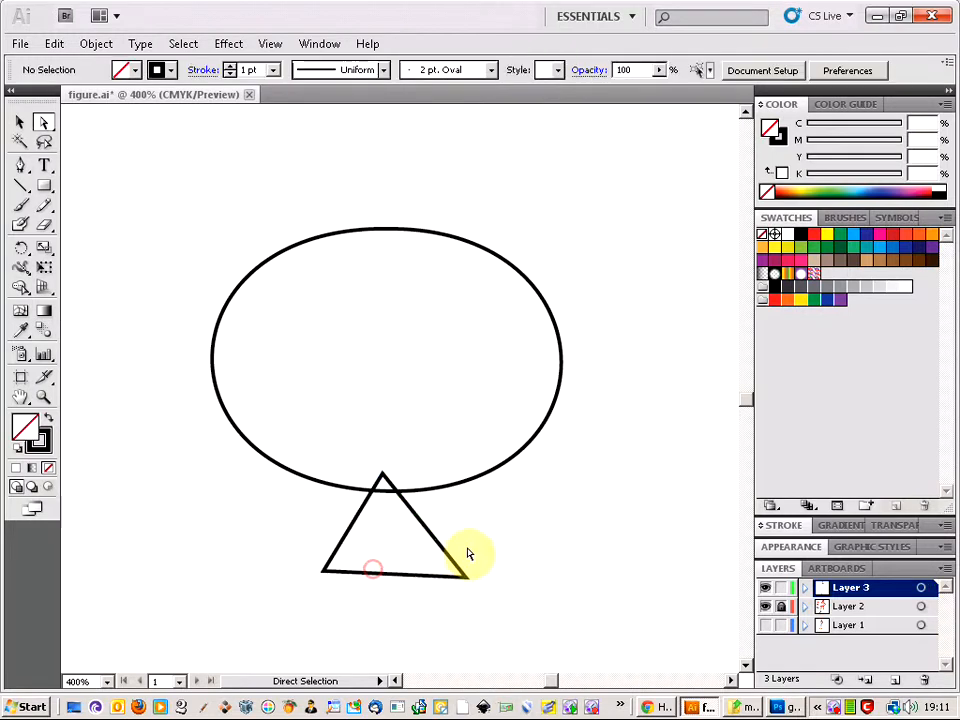
pyautogui.click(423, 536)
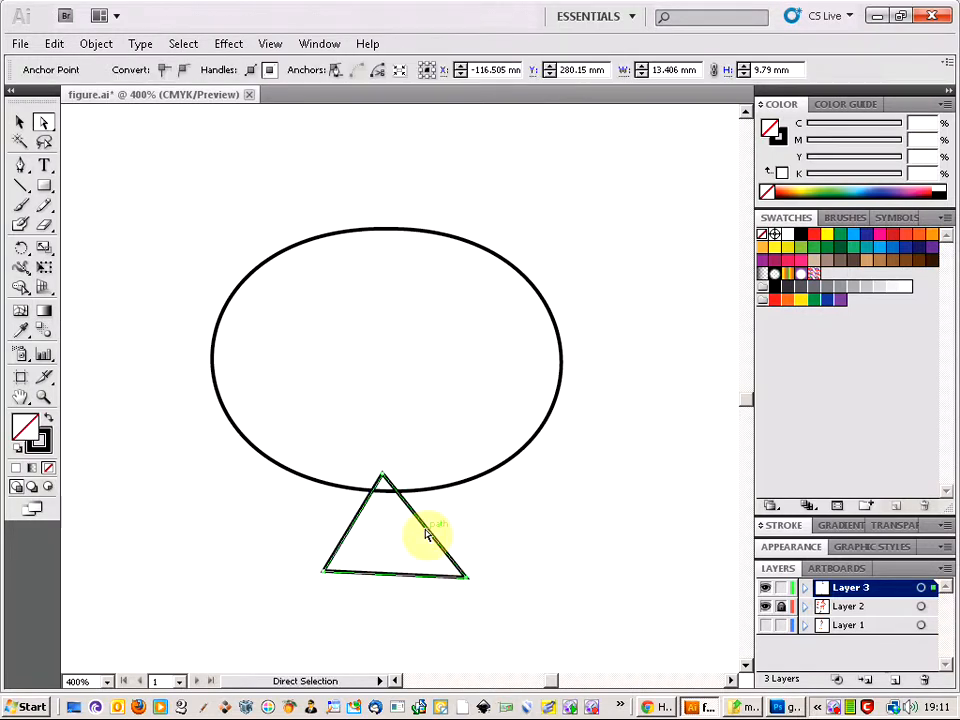
pyautogui.moveTo(417, 520)
pyautogui.mouseDown()
pyautogui.moveTo(414, 540)
pyautogui.moveTo(432, 512)
pyautogui.mouseUp()
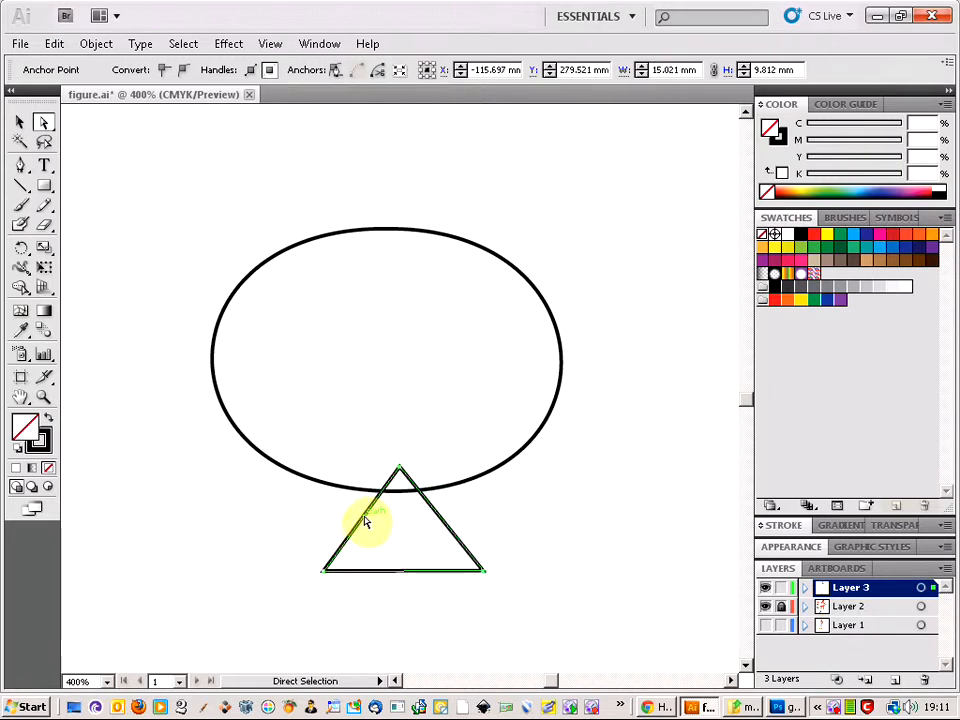
pyautogui.moveTo(365, 521); pyautogui.dragTo(313, 509)
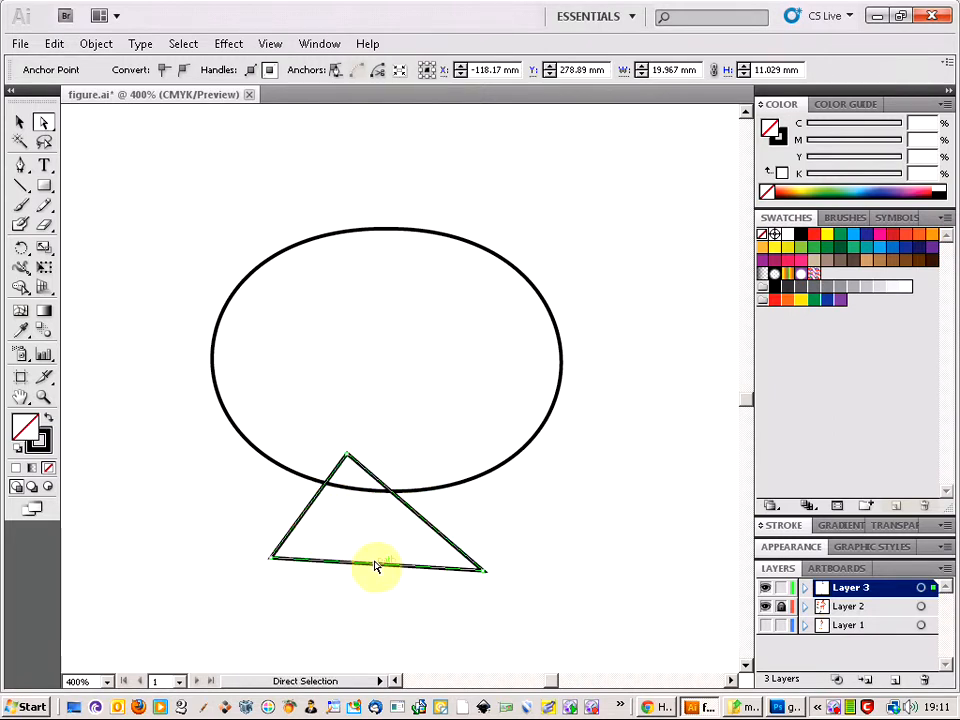
pyautogui.moveTo(375, 566); pyautogui.dragTo(388, 607)
pyautogui.moveTo(349, 457); pyautogui.dragTo(388, 455)
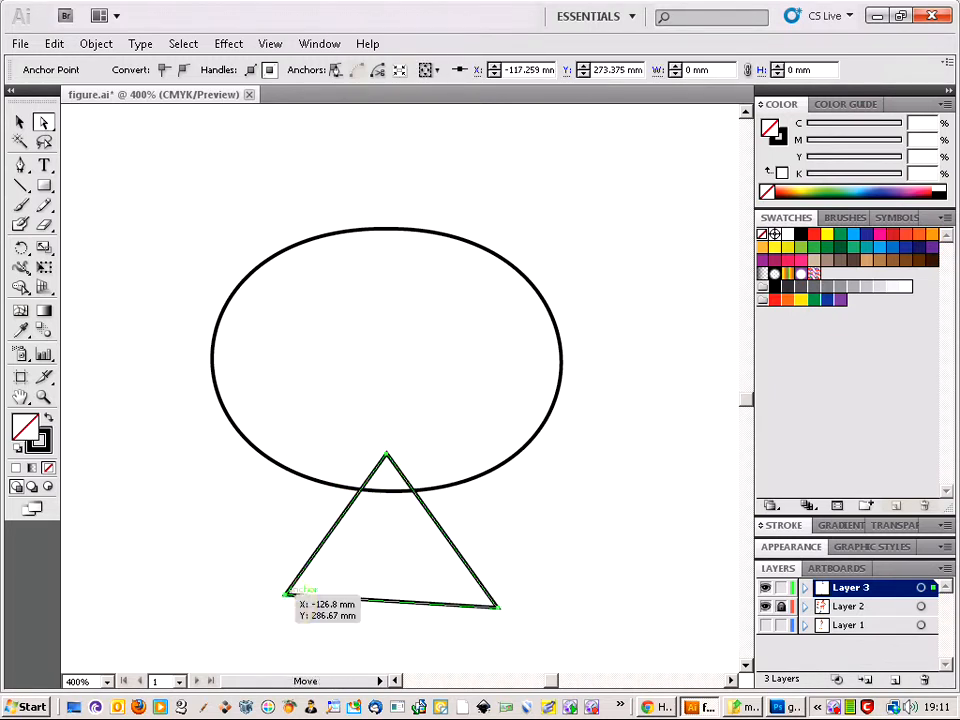
pyautogui.moveTo(287, 594); pyautogui.dragTo(287, 607)
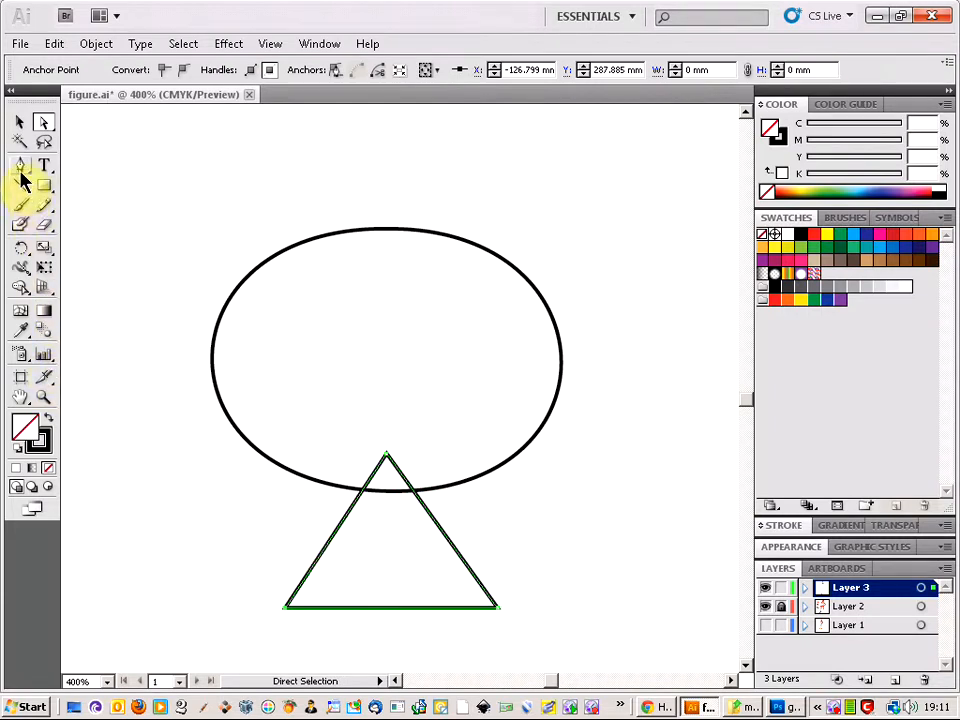
# Convert the triangle's three corner anchors to smooth points by pulling out direction handles with the Convert Anchor Point tool.
pyautogui.moveTo(21, 170); pyautogui.dragTo(88, 231)
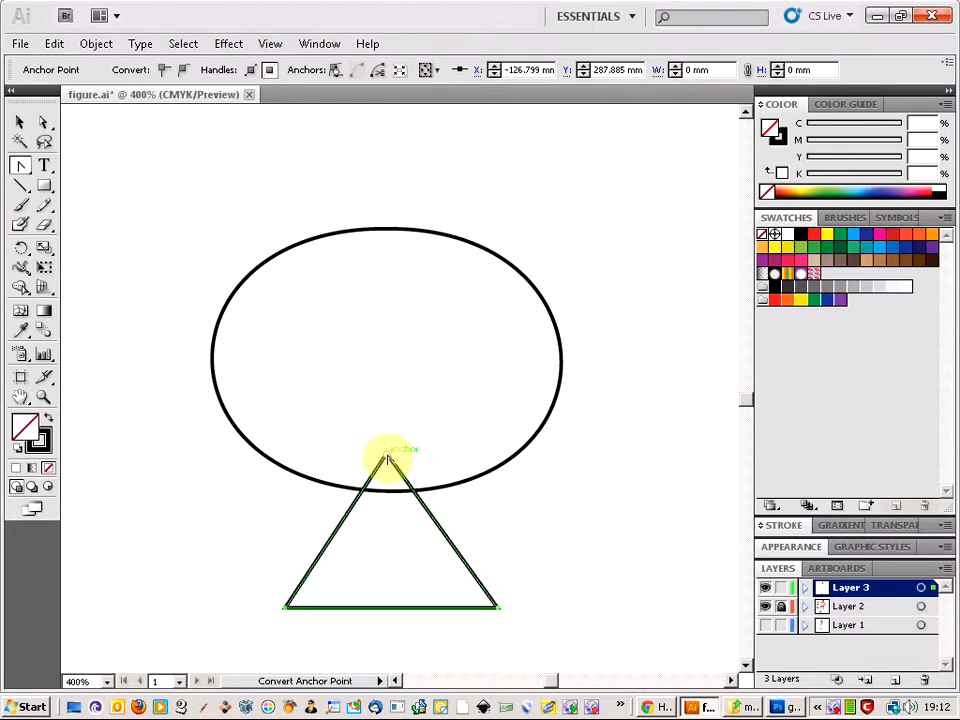
pyautogui.moveTo(387, 458); pyautogui.dragTo(343, 453)
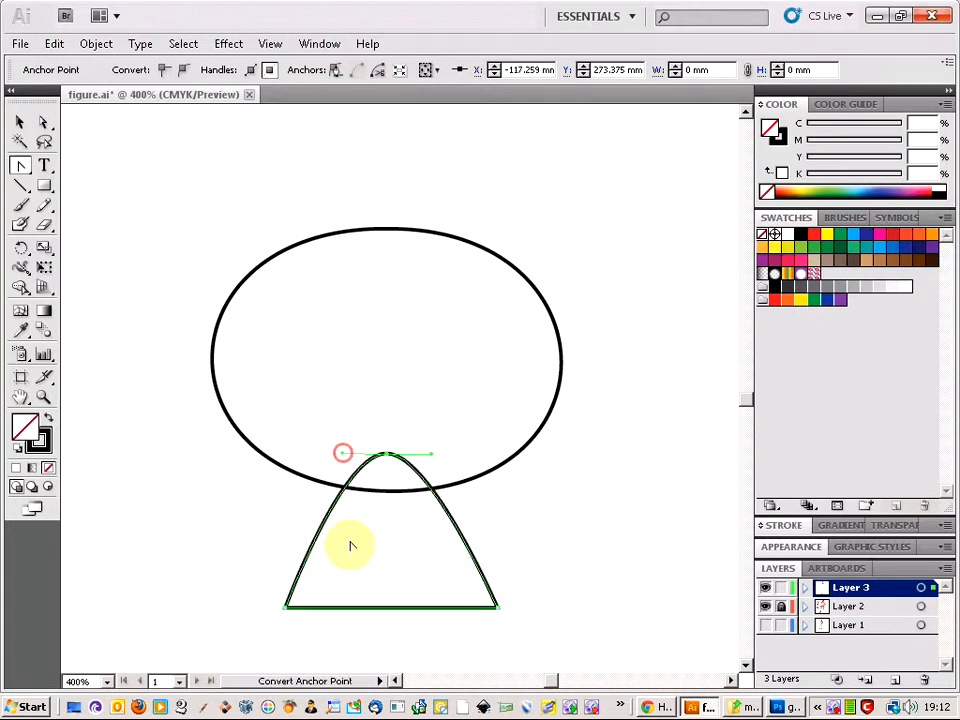
pyautogui.moveTo(288, 613); pyautogui.dragTo(311, 628)
pyautogui.moveTo(497, 607); pyautogui.dragTo(514, 581)
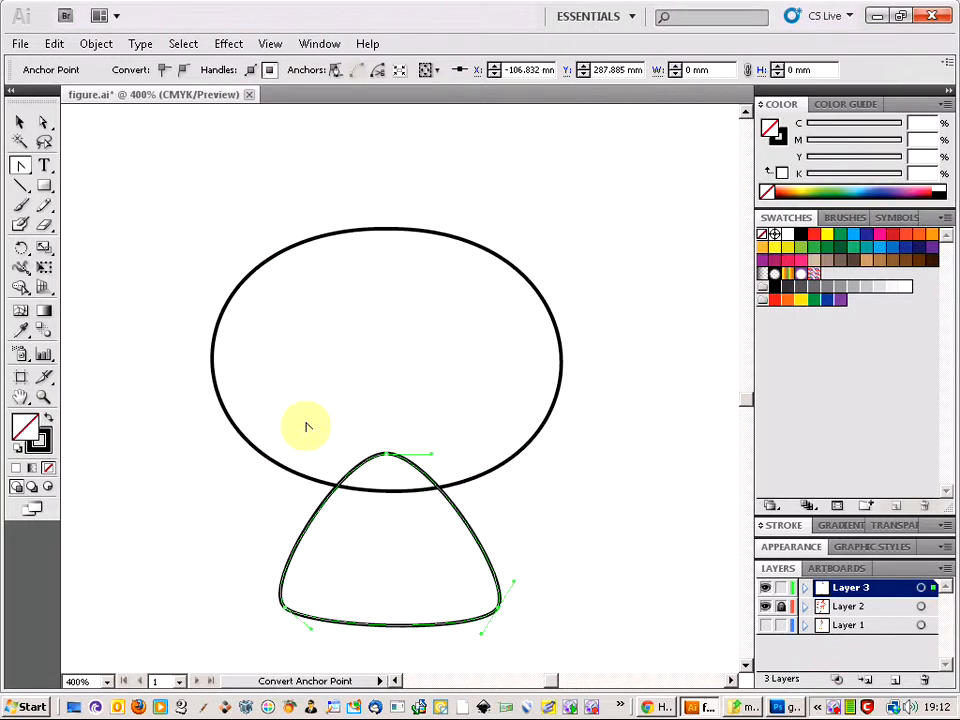
# Select the rounded triangle by marquee and by outline with Direct Selection, and examine which direction handles each method shows.
pyautogui.click(43, 122)
pyautogui.moveTo(420, 525); pyautogui.dragTo(349, 552)
pyautogui.moveTo(264, 497); pyautogui.dragTo(435, 606)
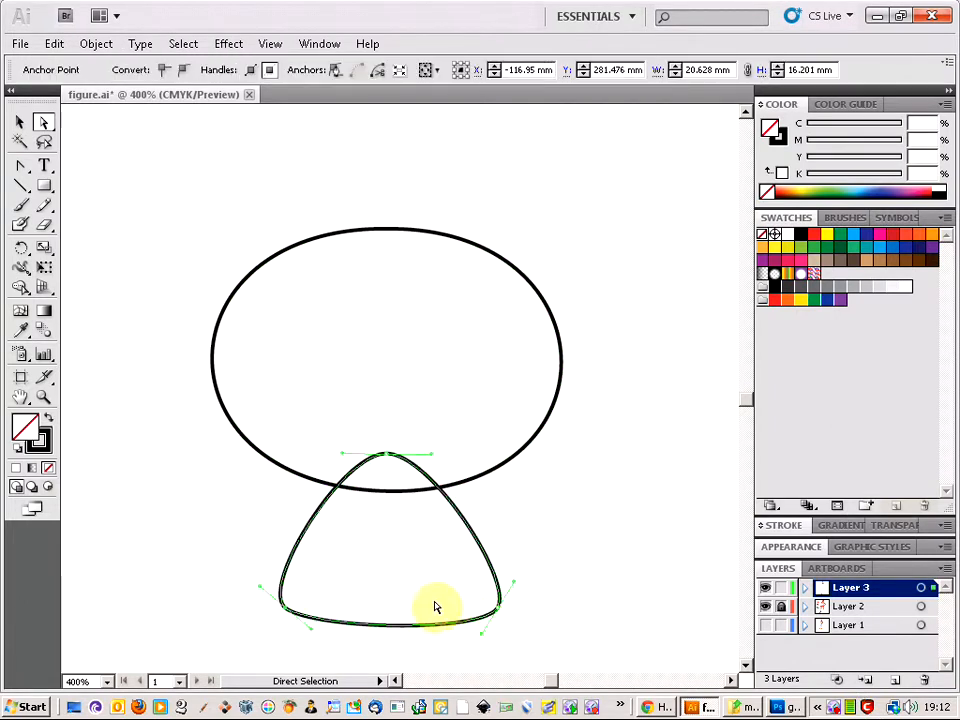
pyautogui.click(417, 545)
pyautogui.click(476, 540)
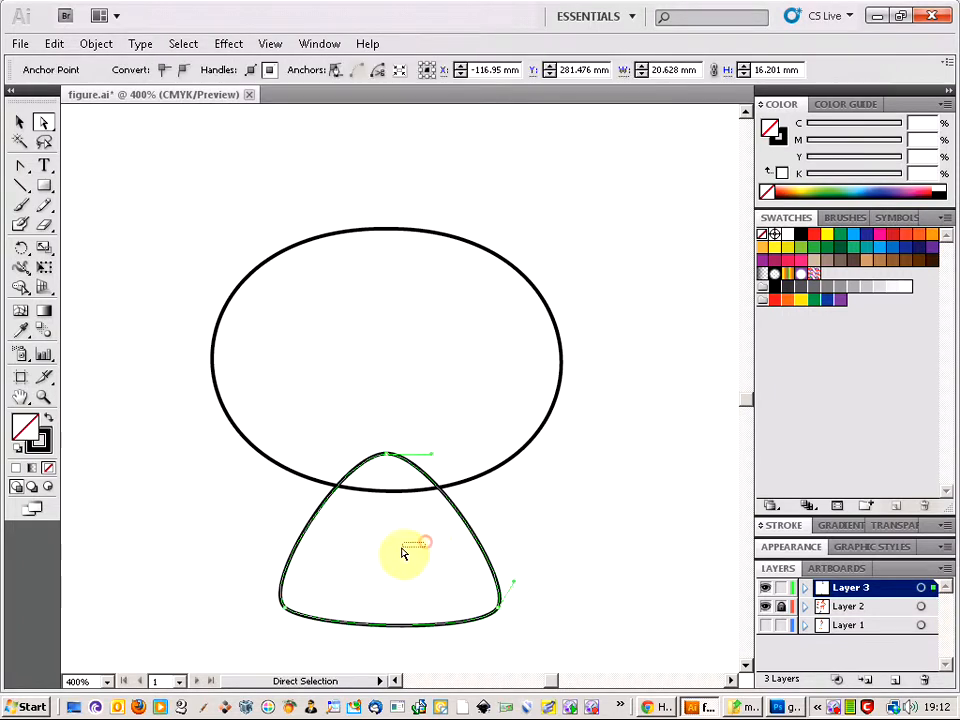
pyautogui.click(400, 552)
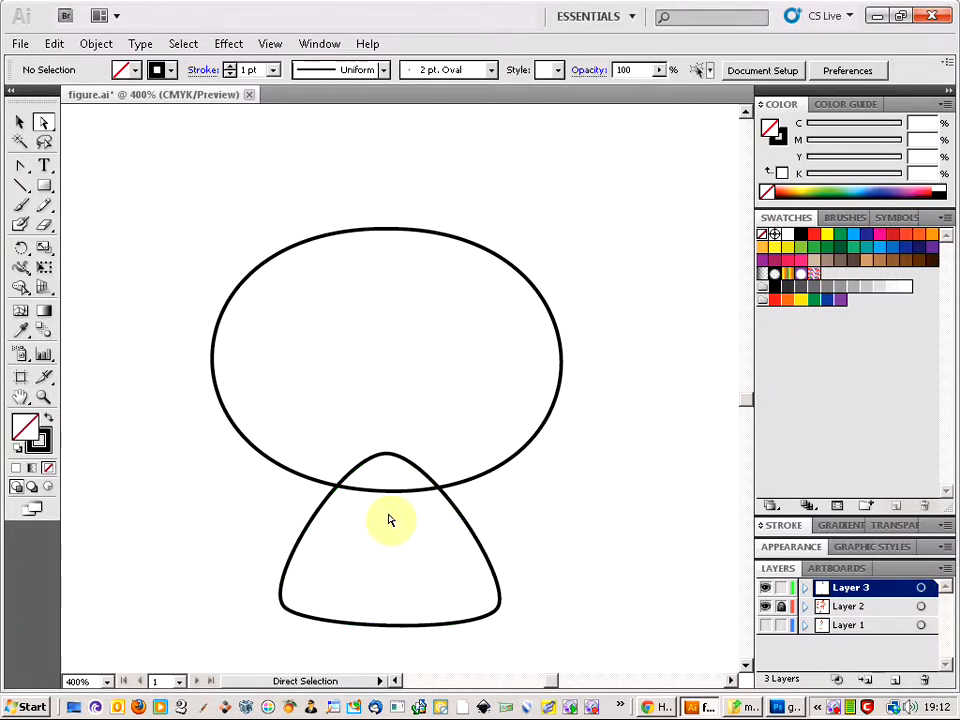
pyautogui.click(491, 553)
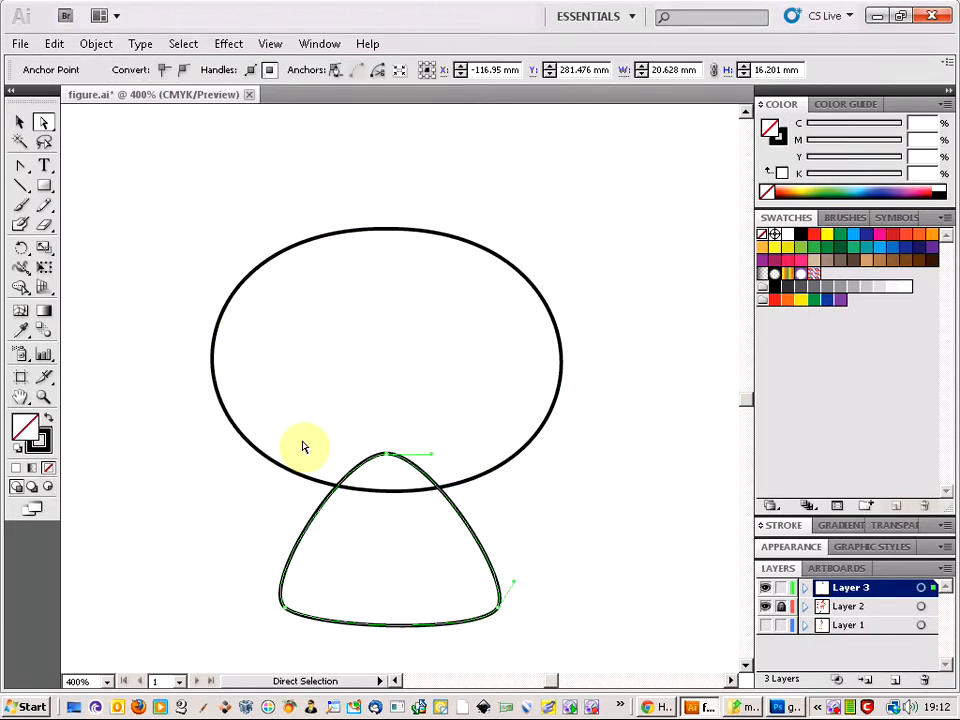
pyautogui.click(375, 563)
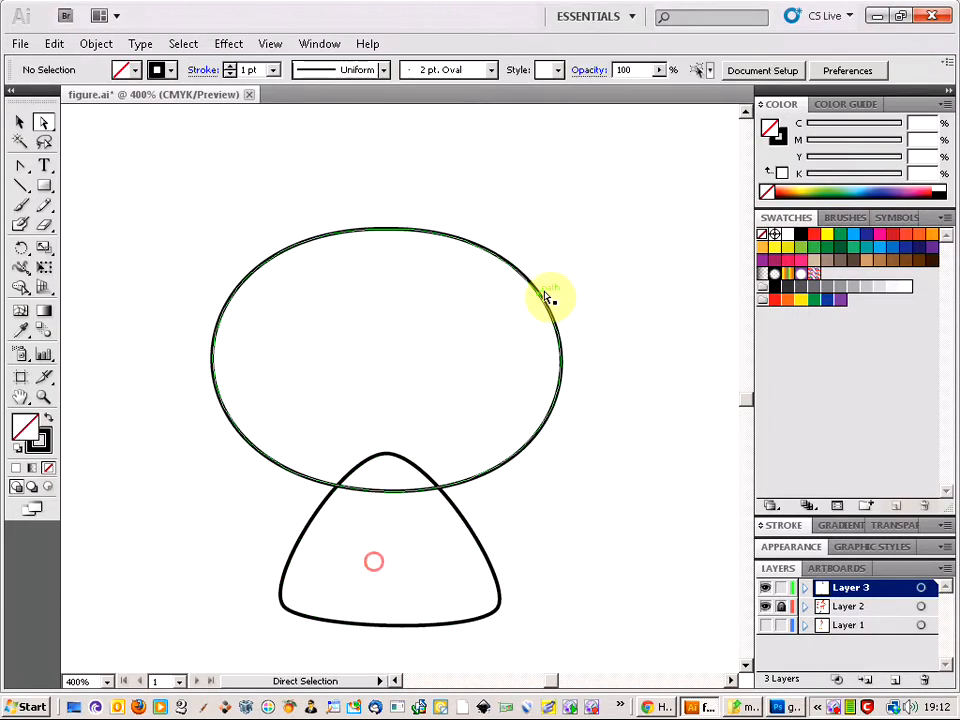
# Compare selecting the unfilled oval by its outline and from its inside with the Direct Selection tool.
pyautogui.click(545, 296)
pyautogui.moveTo(386, 307); pyautogui.dragTo(493, 216)
pyautogui.click(366, 292)
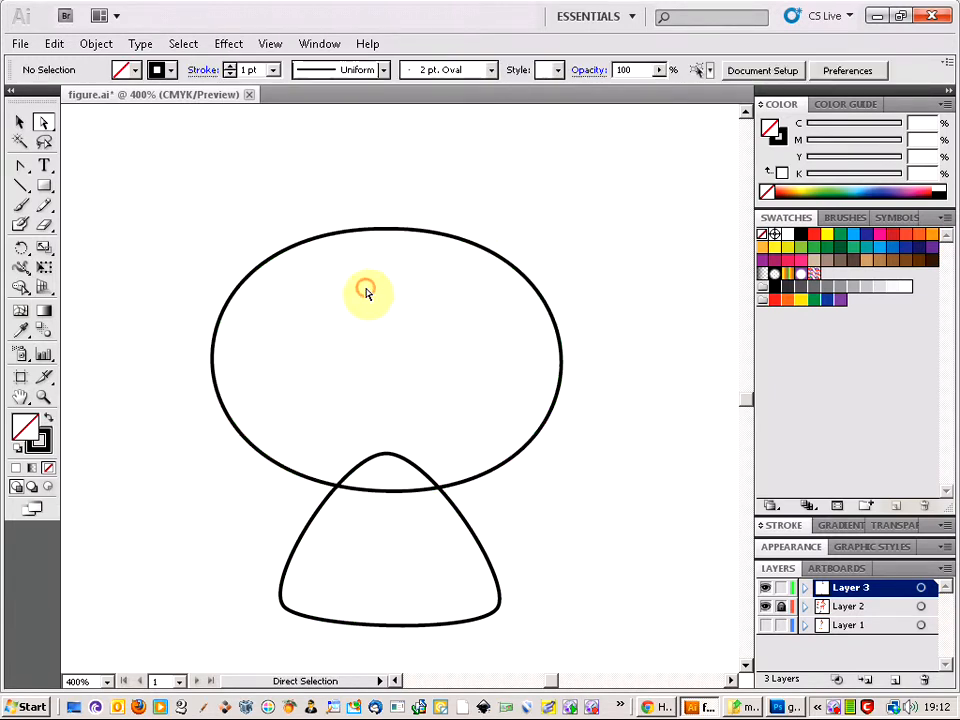
pyautogui.click(409, 375)
pyautogui.click(561, 348)
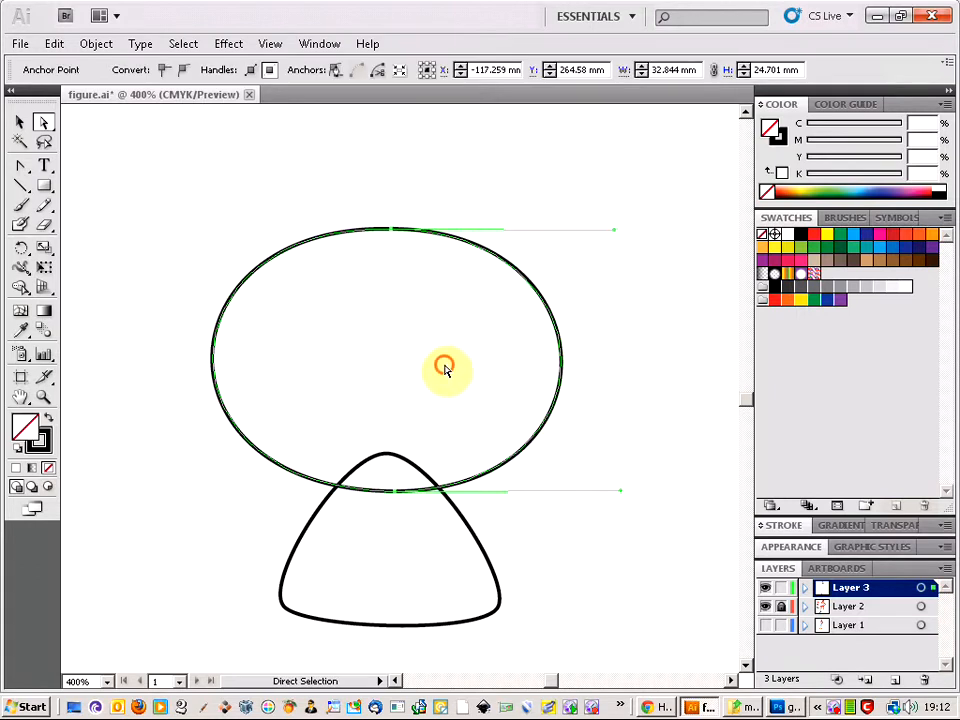
pyautogui.moveTo(444, 364); pyautogui.dragTo(358, 297)
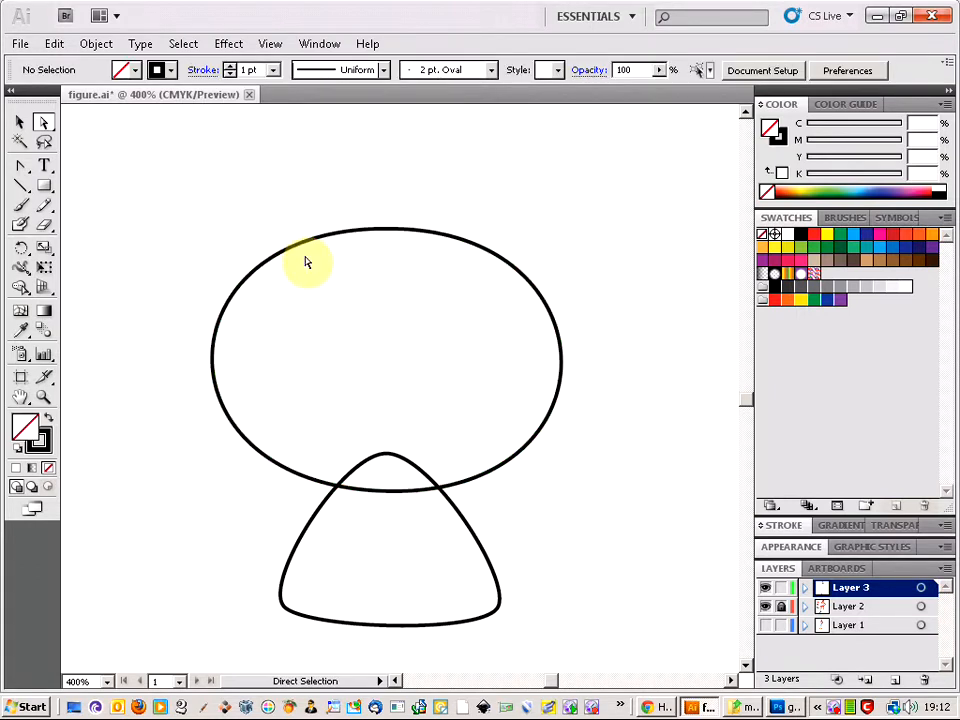
# Move the rounded triangle's top anchor straight down about 3.56 mm onto the oval's bottom centre.
pyautogui.click(454, 517)
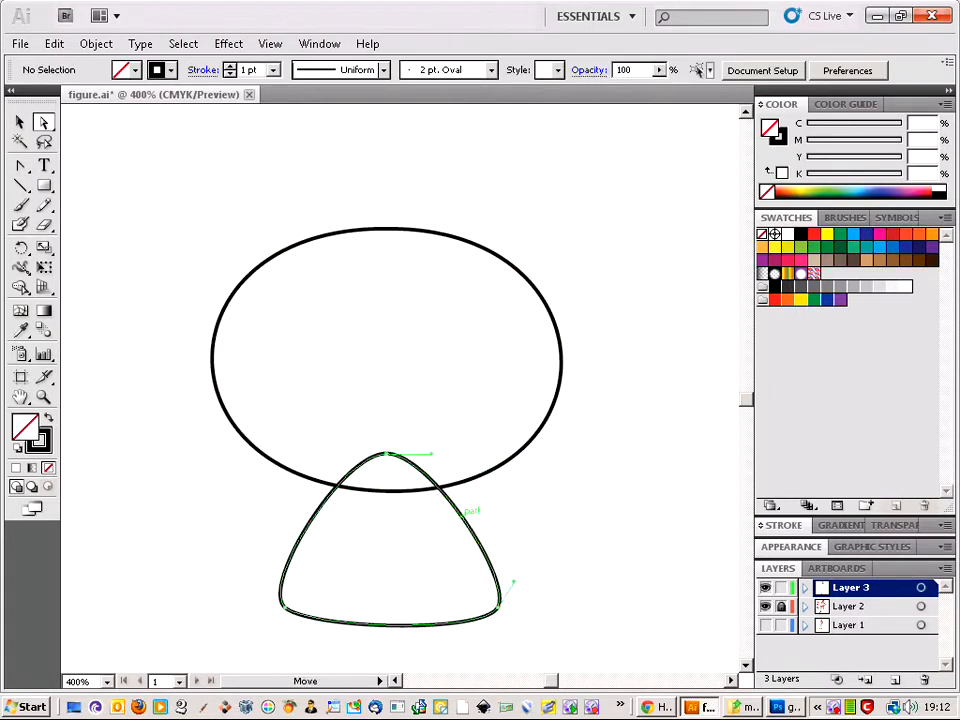
pyautogui.click(389, 458)
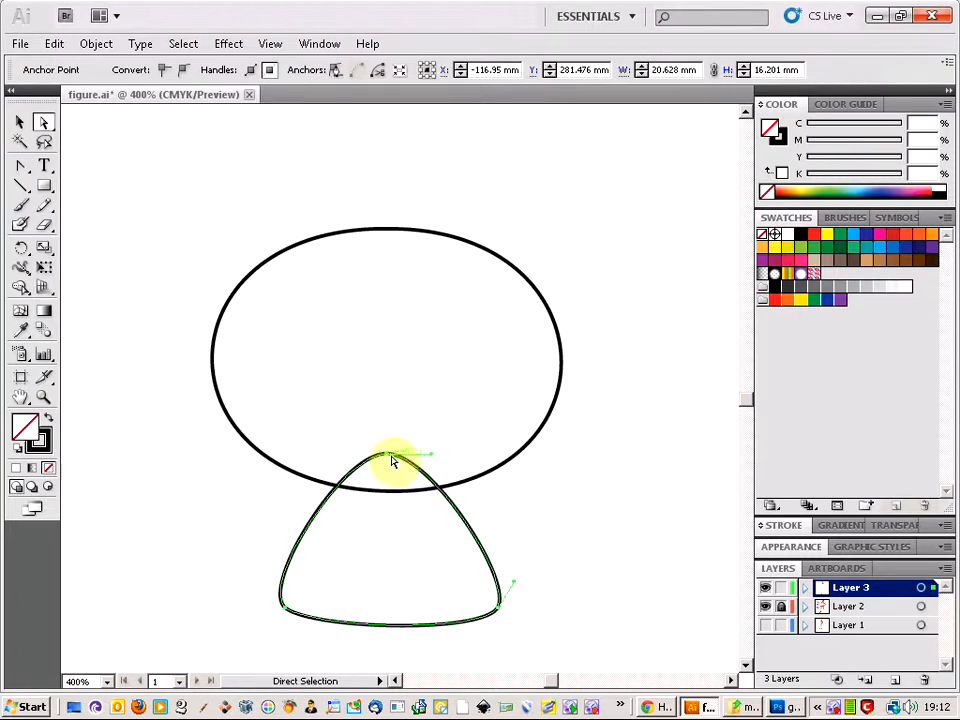
pyautogui.moveTo(392, 461); pyautogui.dragTo(387, 495)
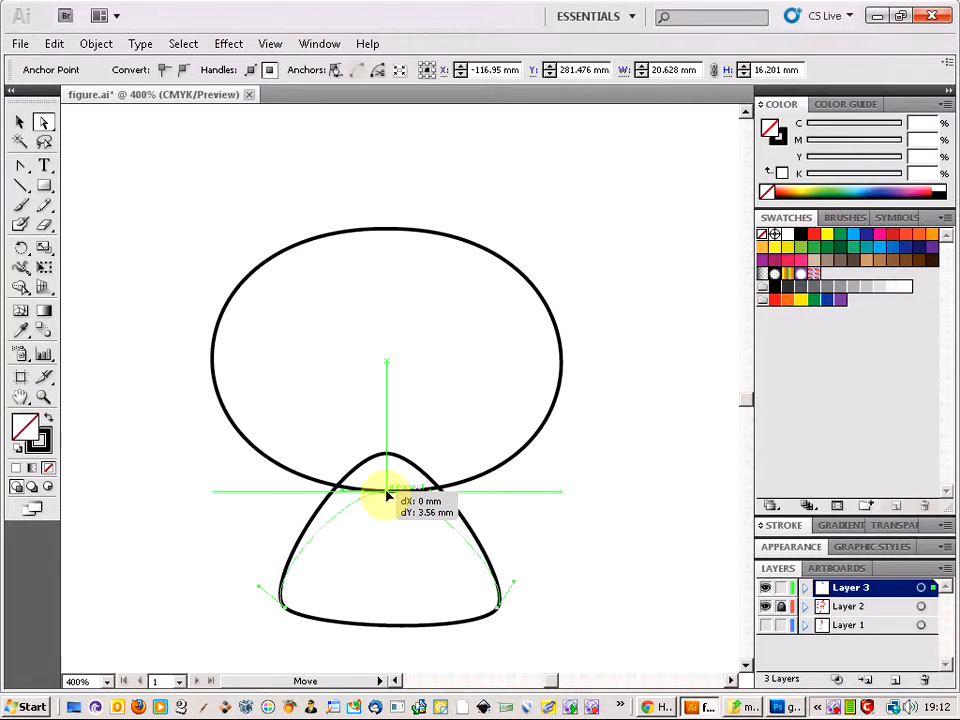
pyautogui.moveTo(387, 495); pyautogui.dragTo(387, 494)
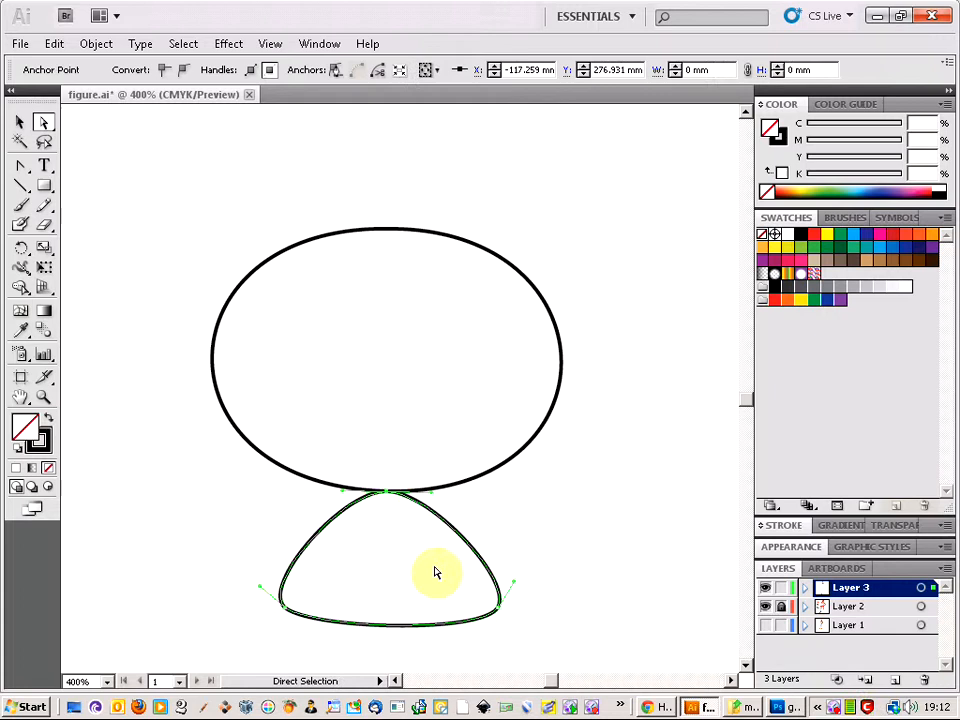
pyautogui.click(555, 525)
# Examine up close where the rounded triangle's top anchor meets the oval's bottom edge.
pyautogui.scroll(4, 388, 496)
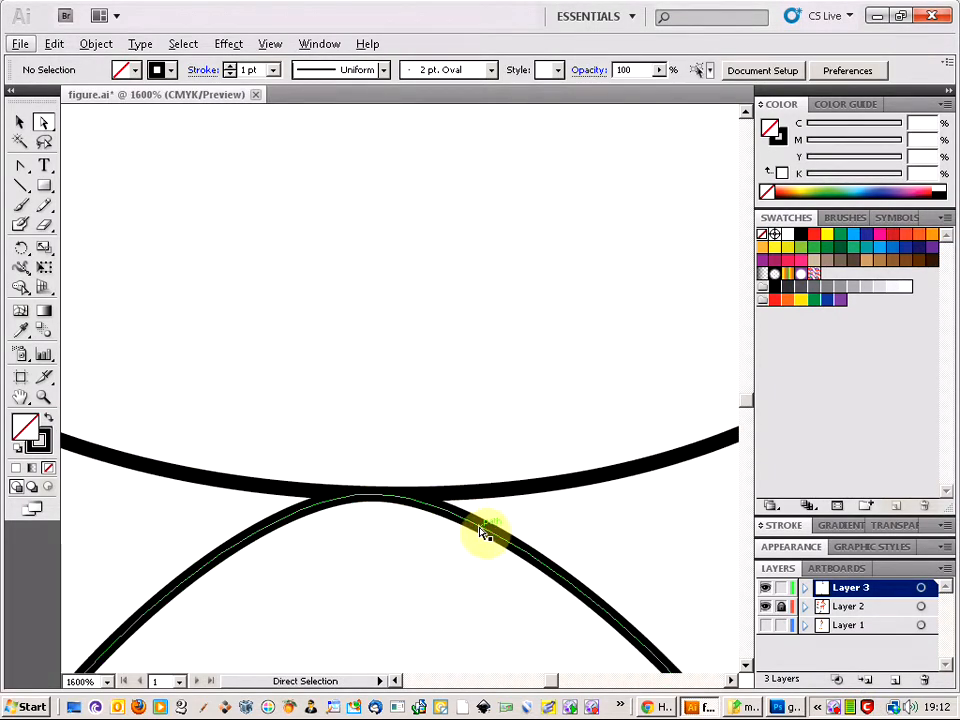
pyautogui.click(387, 510)
pyautogui.click(379, 501)
pyautogui.moveTo(379, 501)
pyautogui.mouseDown()
pyautogui.moveTo(375, 521)
pyautogui.moveTo(376, 498)
pyautogui.mouseUp()
pyautogui.keyDown('alt'); pyautogui.scroll(-4, 378, 525); pyautogui.keyUp('alt')
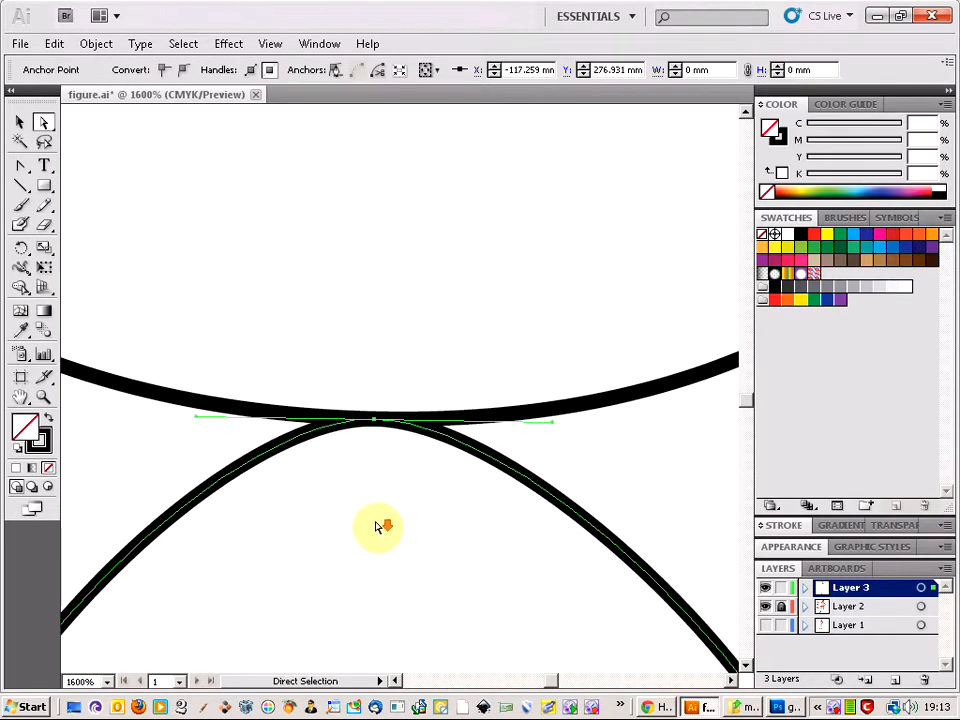
pyautogui.keyDown('alt'); pyautogui.scroll(-1, 378, 525); pyautogui.keyUp('alt')
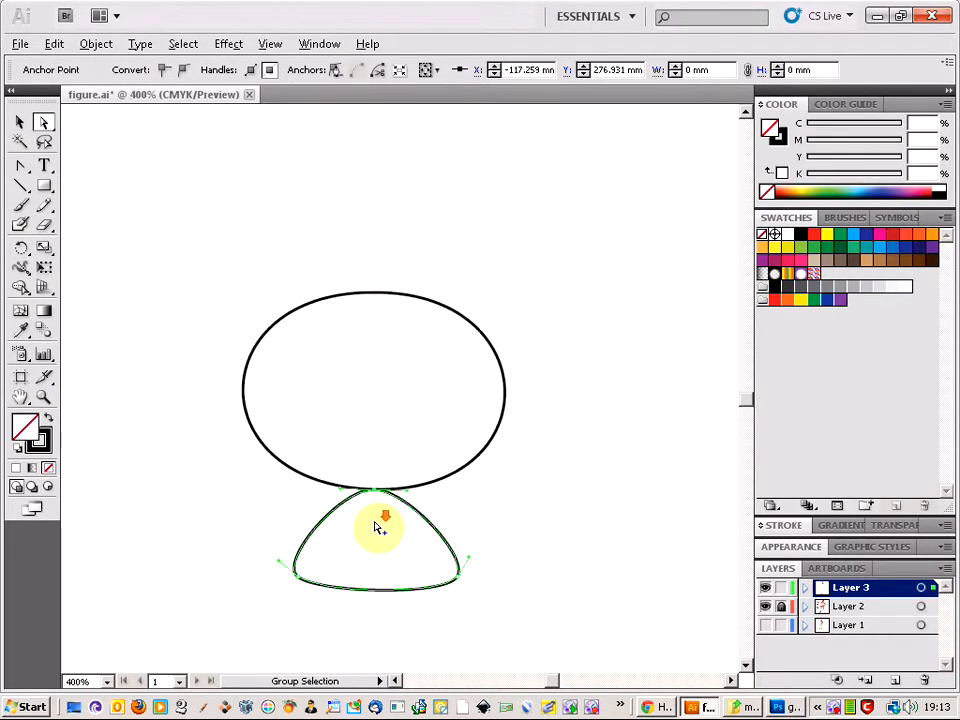
pyautogui.click(553, 536)
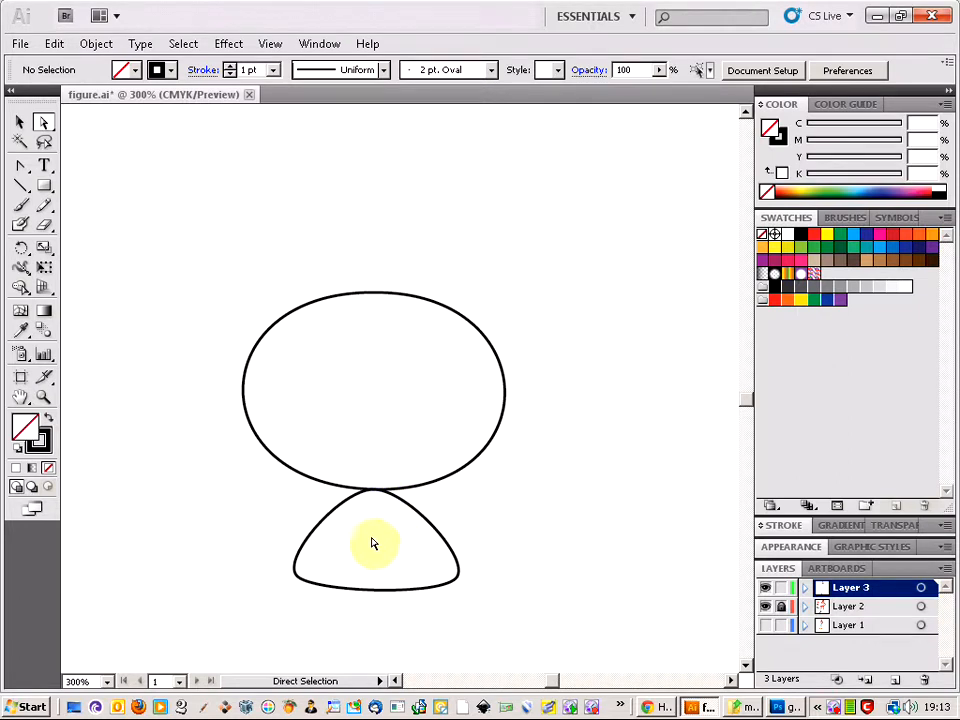
pyautogui.scroll(4, 373, 542)
pyautogui.scroll(-3, 373, 542)
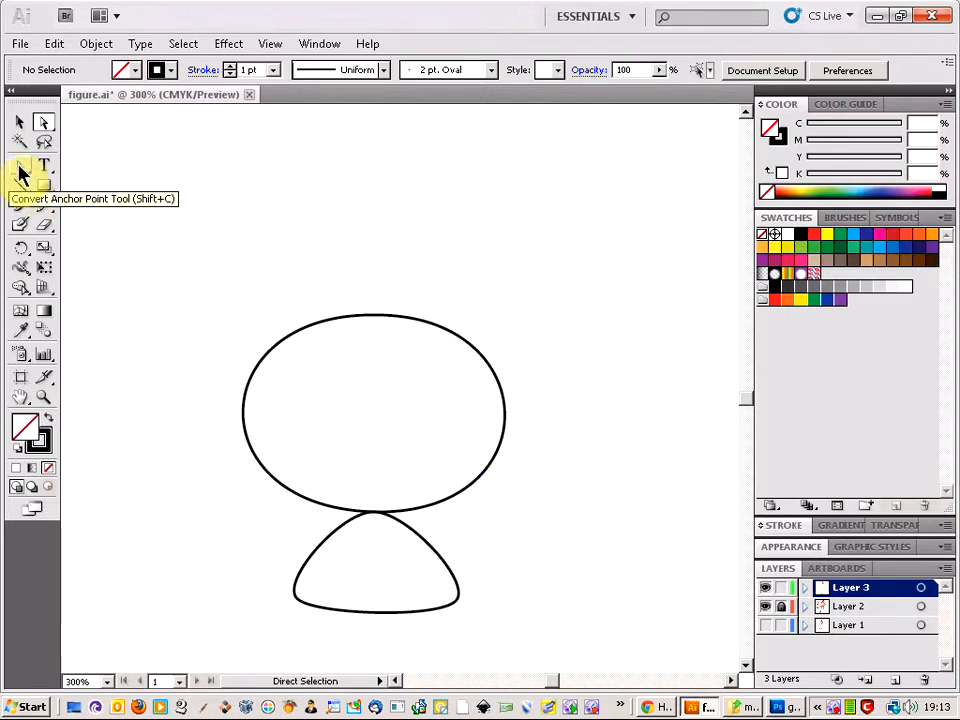
# Draw a closed four-sided shape with the Pen tool just beside the oval's right edge, slightly wider at its base.
pyautogui.moveTo(21, 171); pyautogui.dragTo(66, 167)
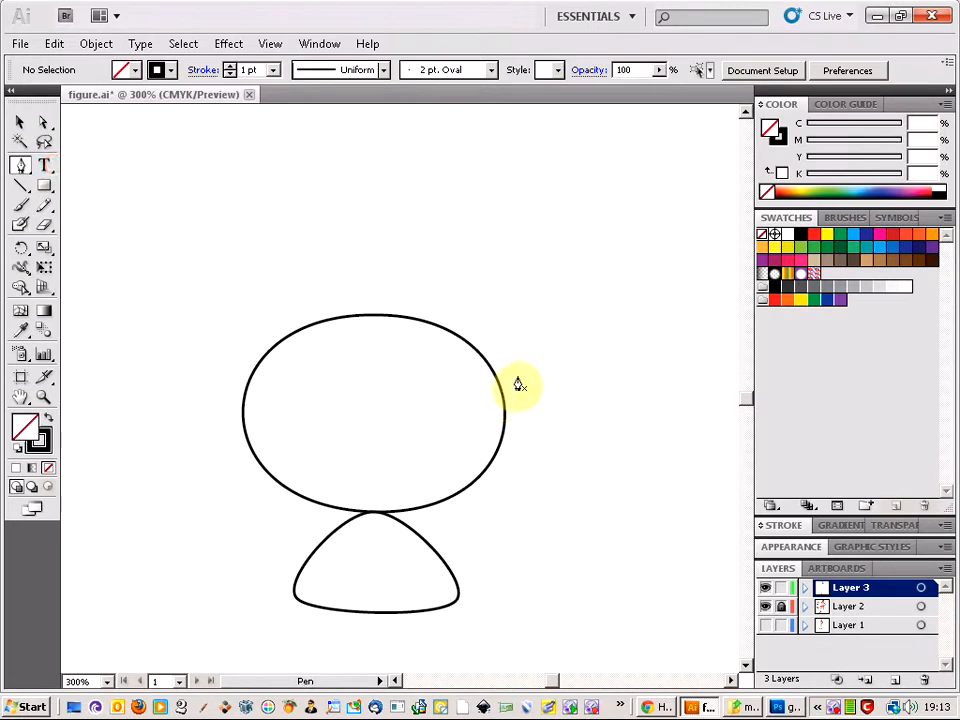
pyautogui.moveTo(514, 453); pyautogui.dragTo(515, 454)
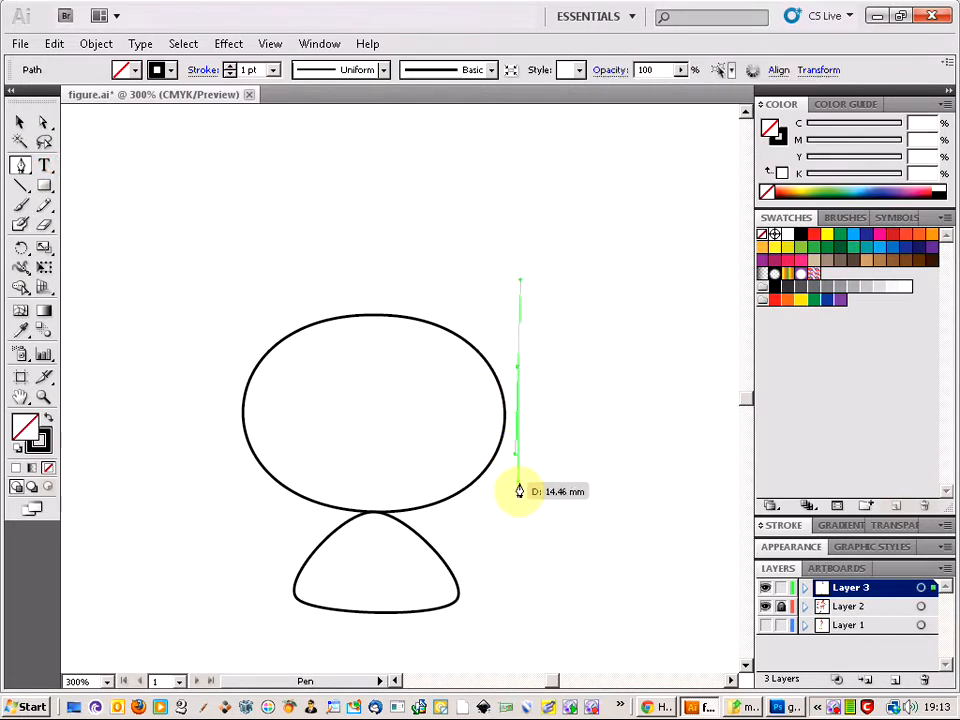
pyautogui.click(517, 493)
pyautogui.click(600, 493)
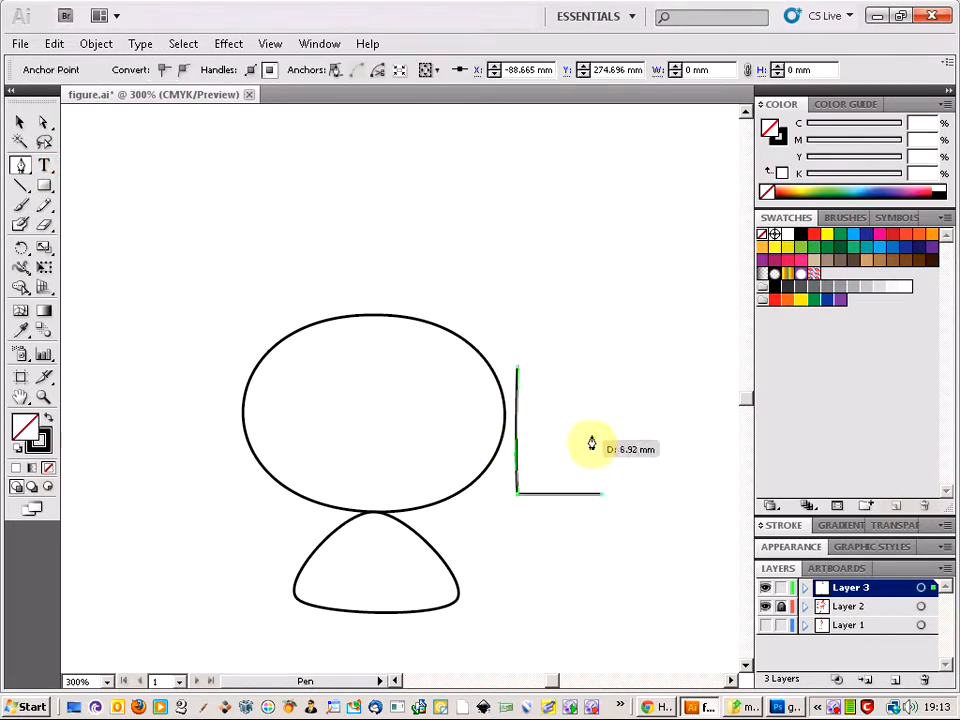
pyautogui.click(590, 368)
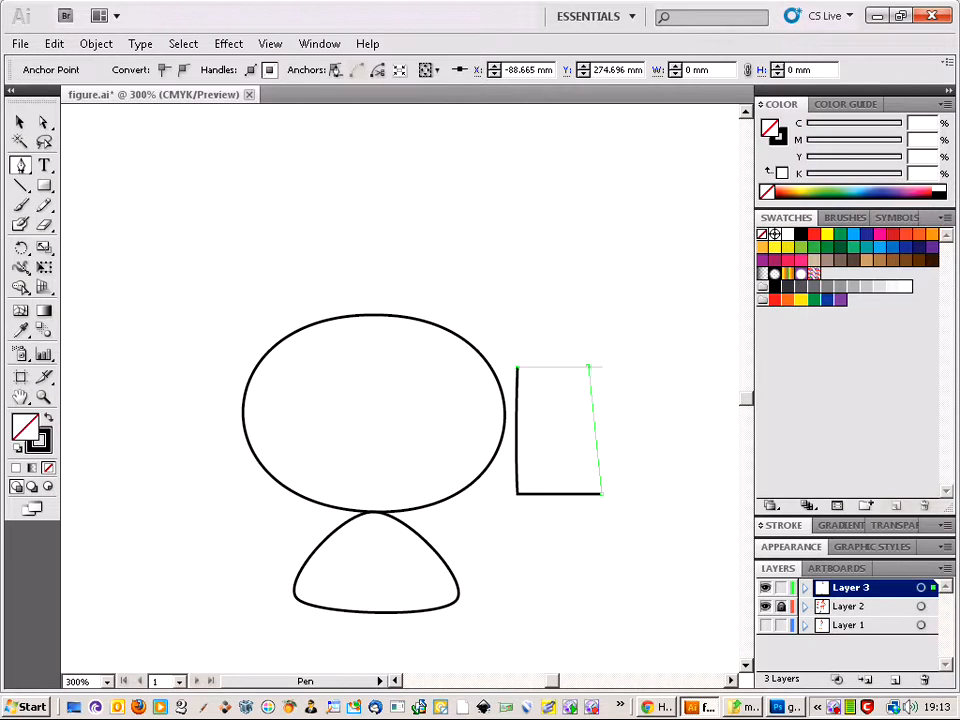
pyautogui.click(518, 372)
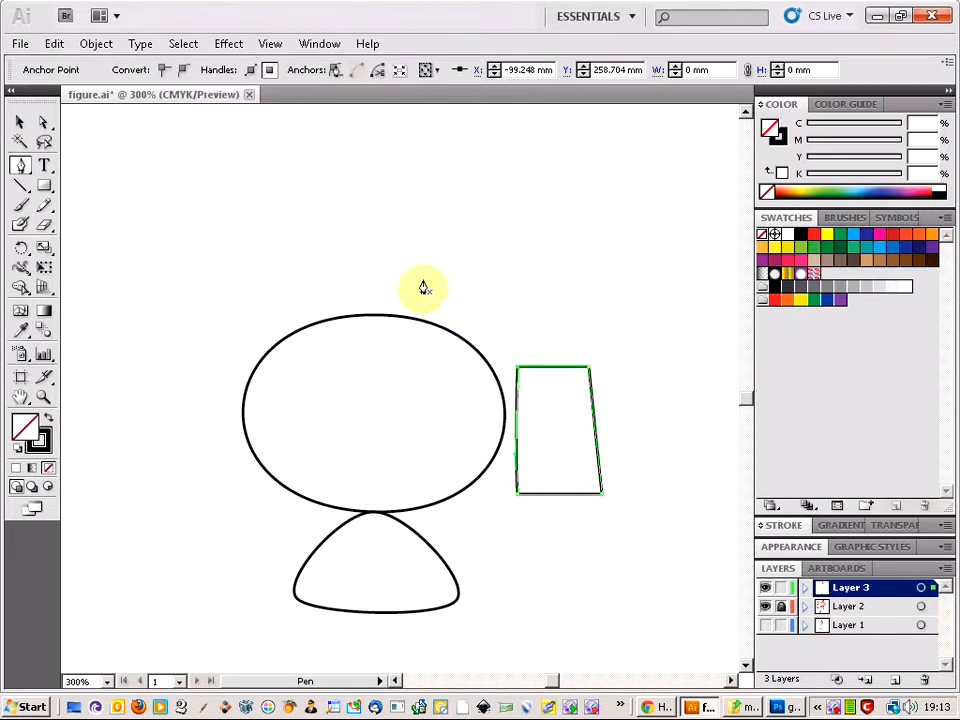
# Draw a closed eight-sided polygon of straight Pen segments above the oval.
pyautogui.click(342, 295)
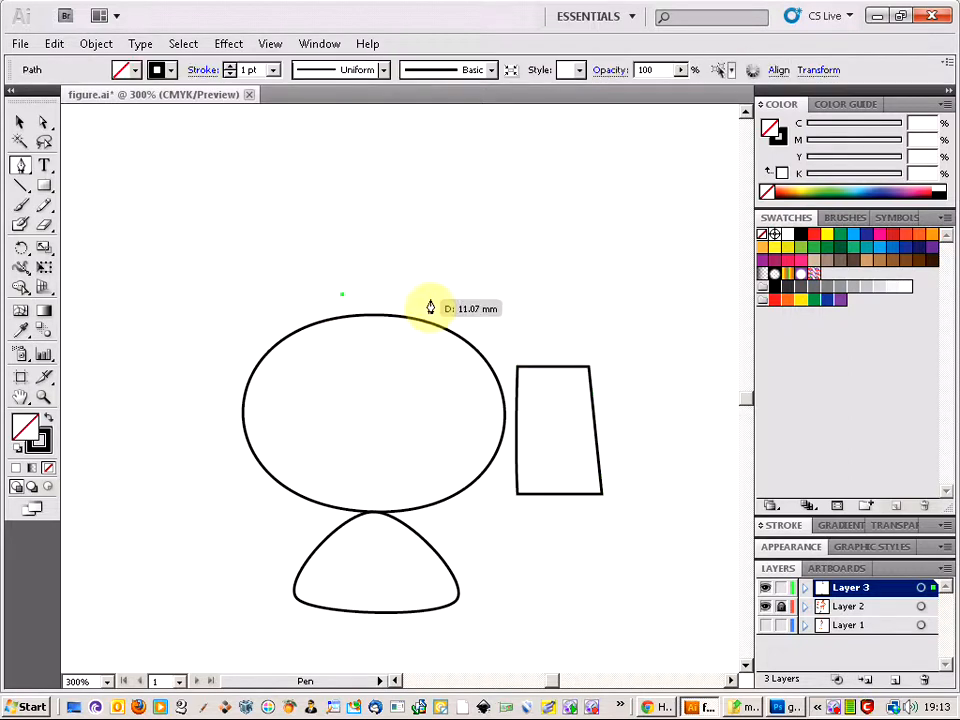
pyautogui.click(421, 294)
pyautogui.click(443, 260)
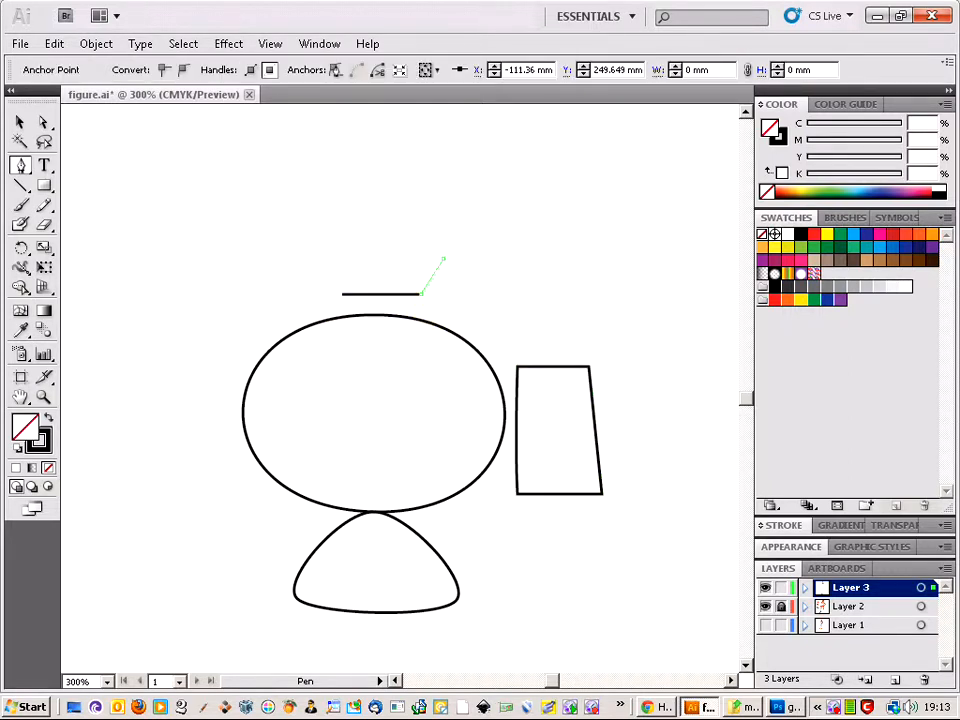
pyautogui.click(443, 193)
pyautogui.click(389, 171)
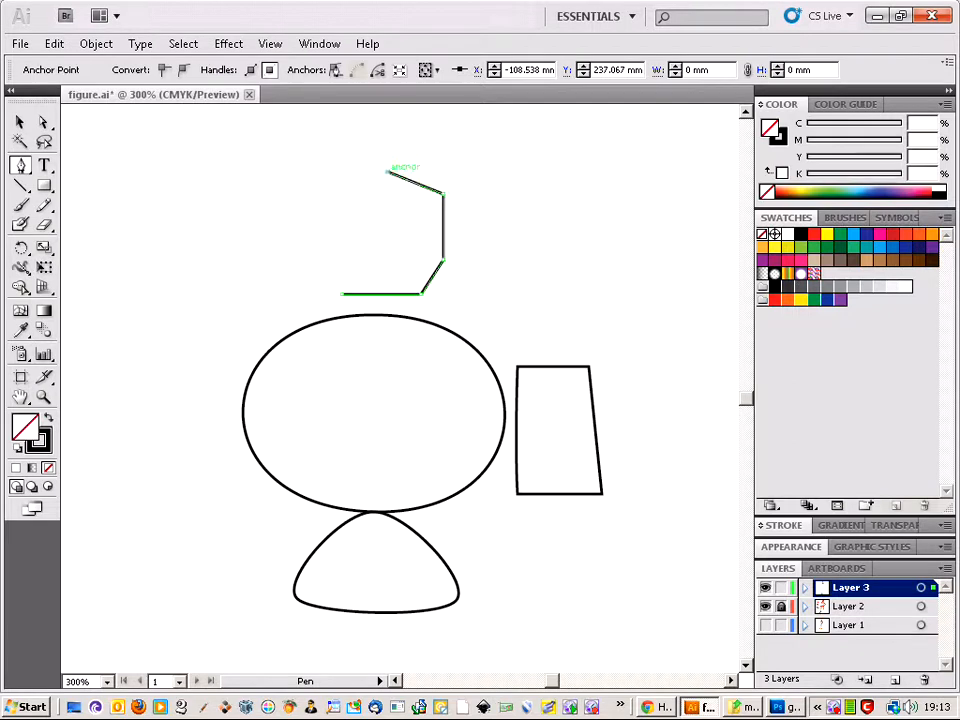
pyautogui.click(343, 171)
pyautogui.click(320, 194)
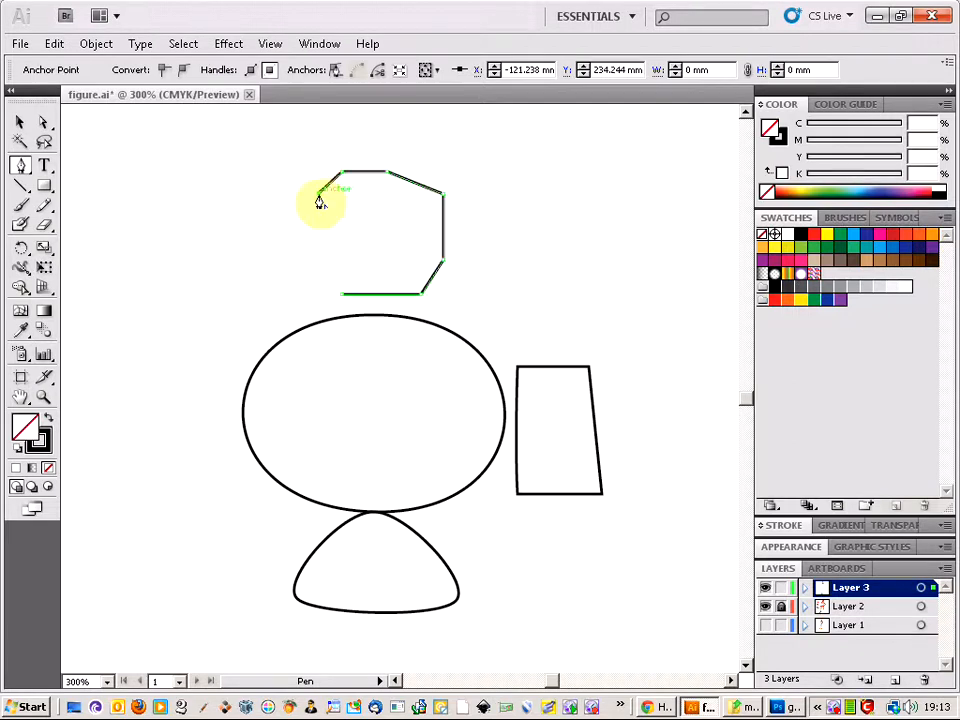
pyautogui.click(320, 242)
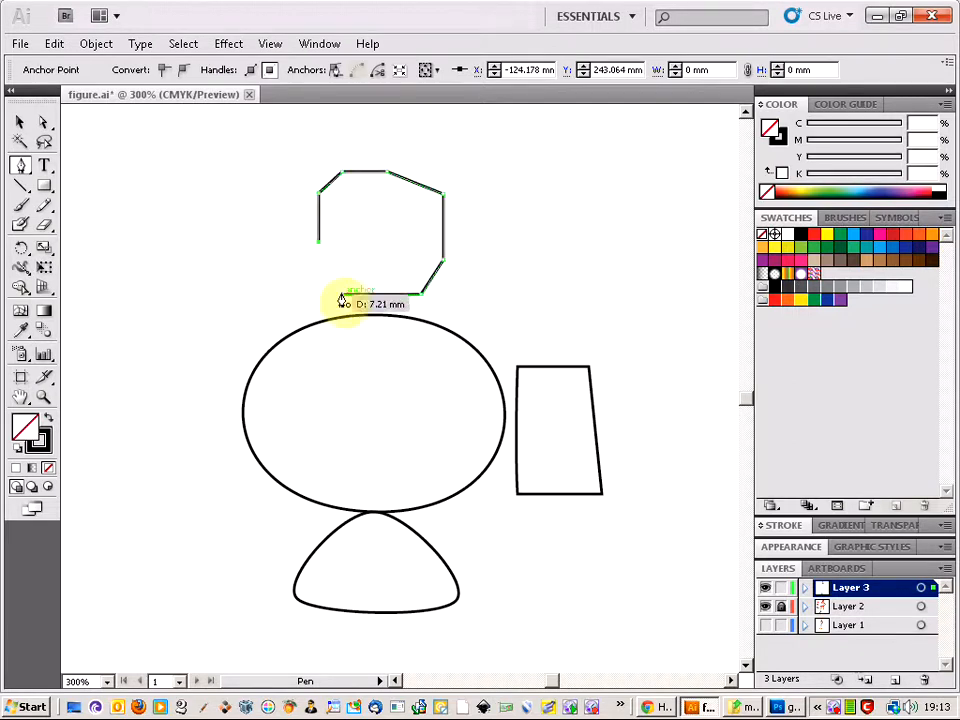
pyautogui.click(340, 292)
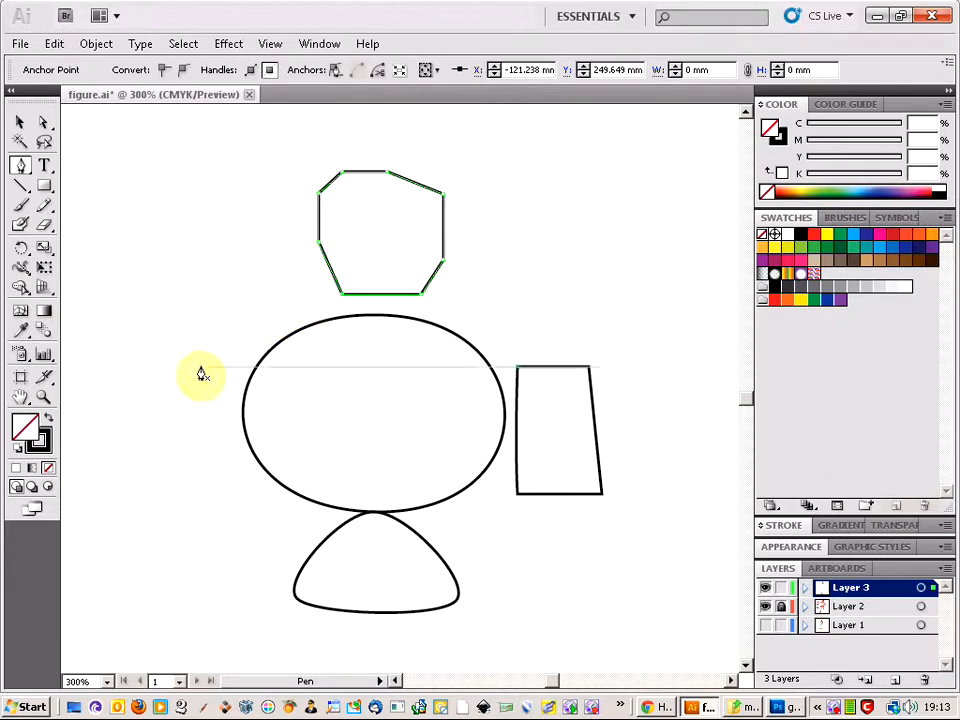
# Draw a closed six-sided polygon of straight Pen segments to the left of the oval.
pyautogui.click(184, 340)
pyautogui.click(133, 352)
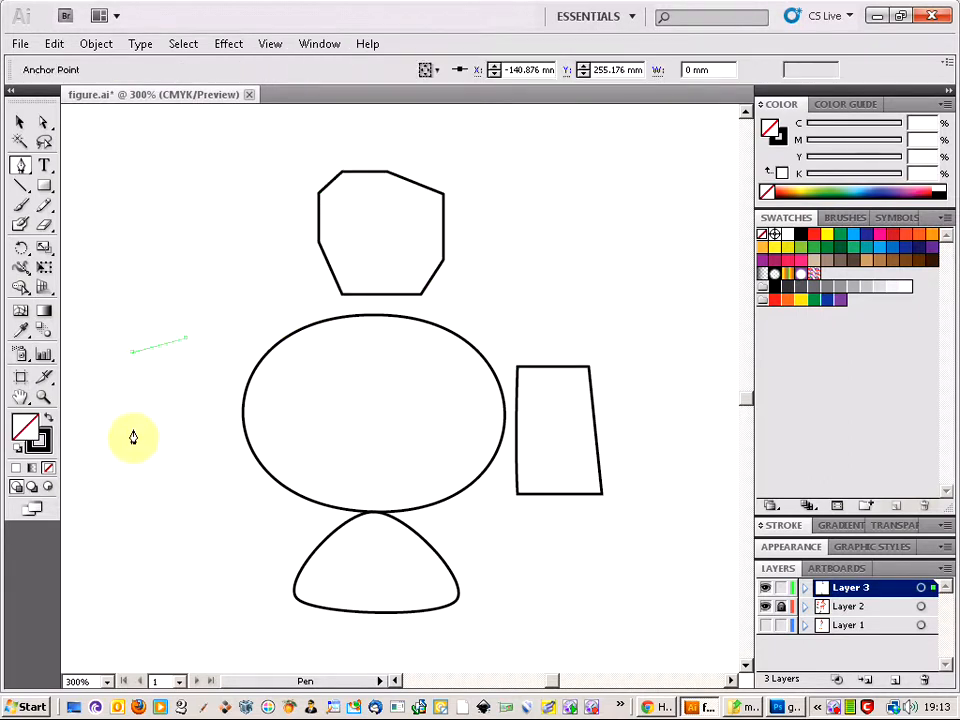
pyautogui.click(133, 438)
pyautogui.click(167, 462)
pyautogui.click(204, 439)
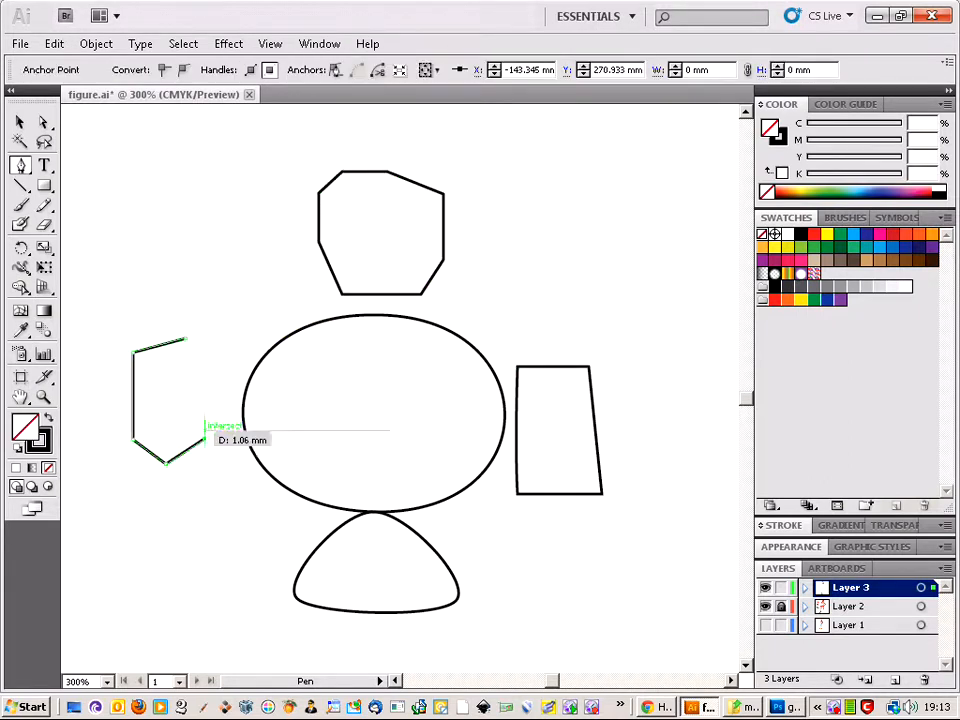
pyautogui.click(209, 377)
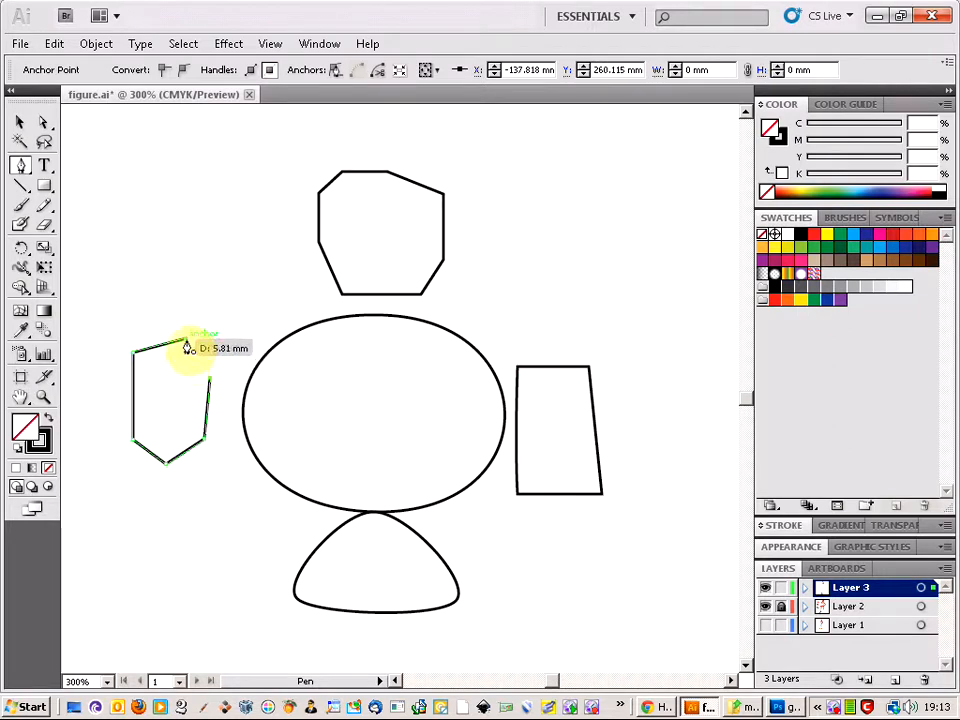
pyautogui.click(184, 340)
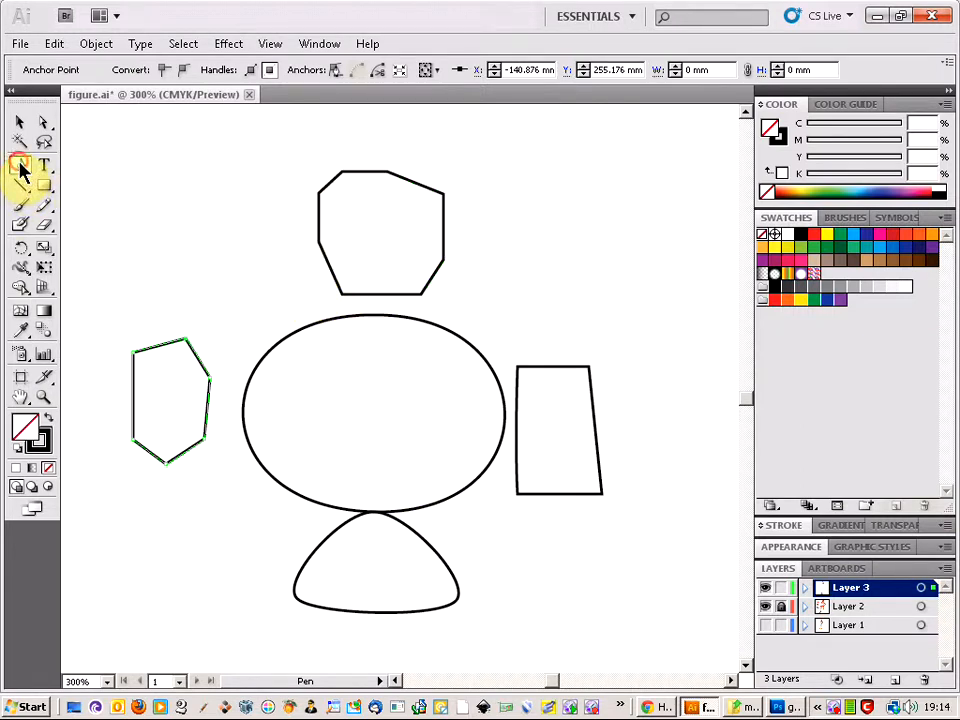
# Convert the two top corners of the four-sided shape beside the oval into smooth points, giving it a rounded top.
pyautogui.moveTo(20, 170); pyautogui.dragTo(75, 229)
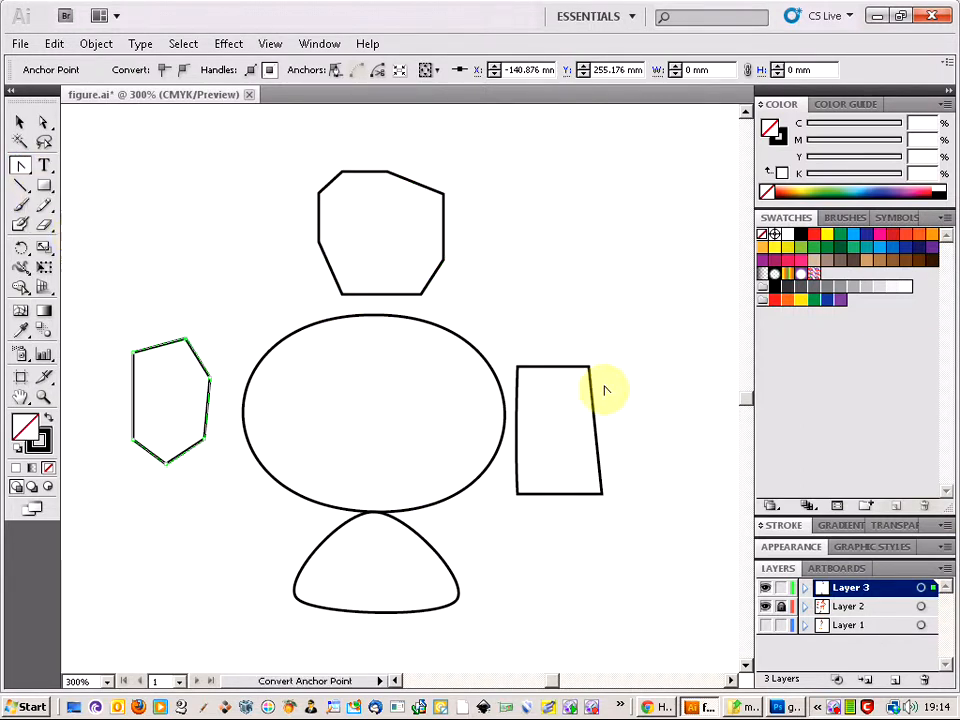
pyautogui.click(528, 373)
pyautogui.click(511, 397)
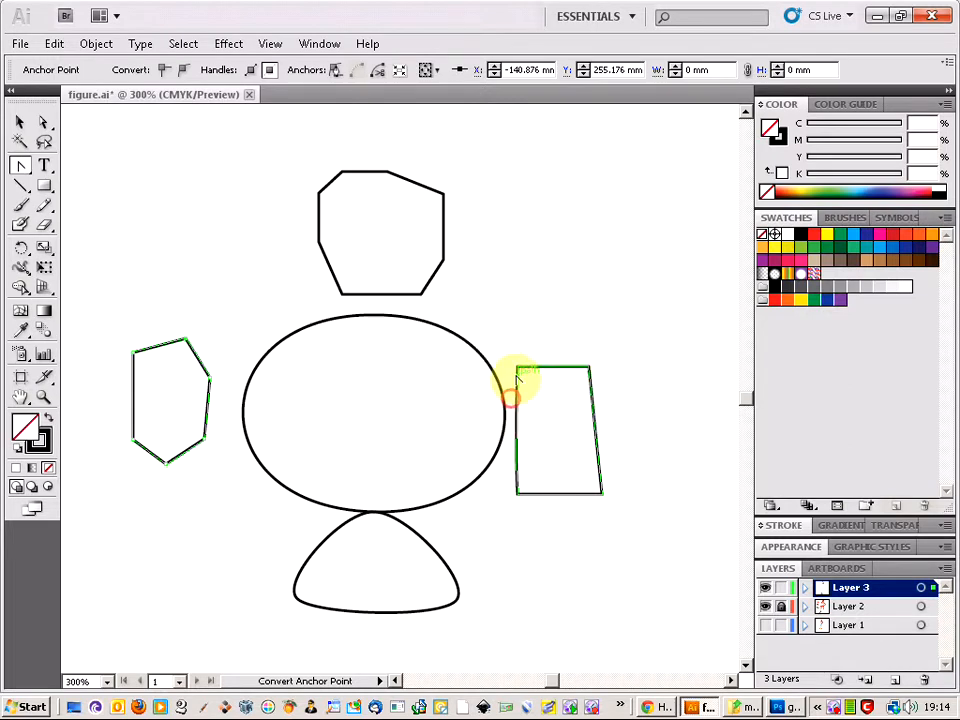
pyautogui.click(519, 369)
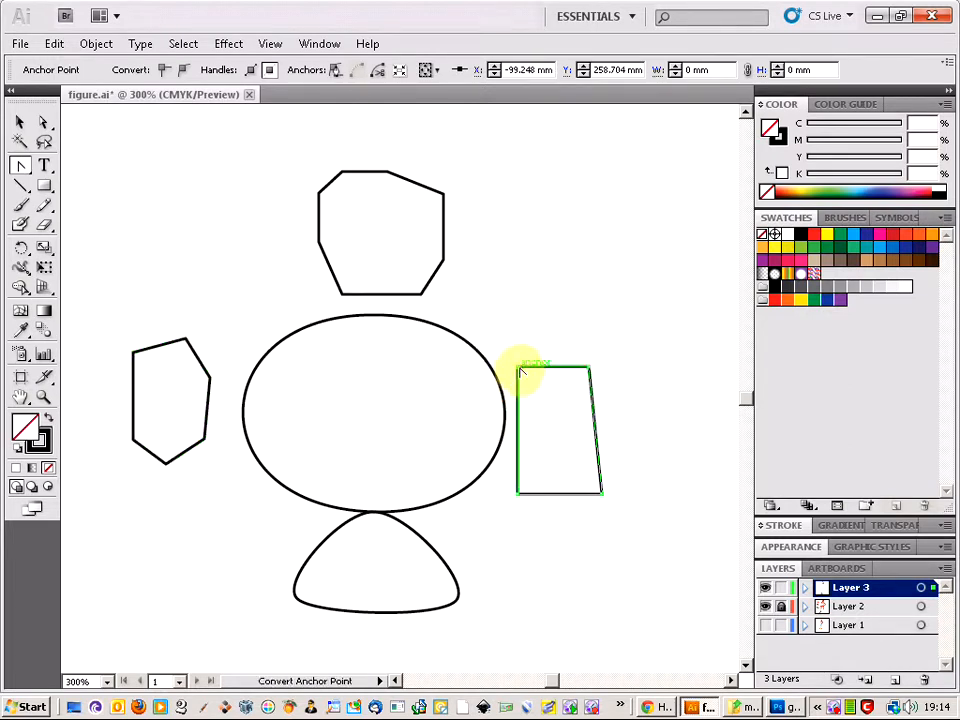
pyautogui.moveTo(533, 357); pyautogui.dragTo(507, 381)
pyautogui.moveTo(590, 371)
pyautogui.mouseDown()
pyautogui.moveTo(596, 379)
pyautogui.moveTo(561, 349)
pyautogui.moveTo(596, 376)
pyautogui.mouseUp()
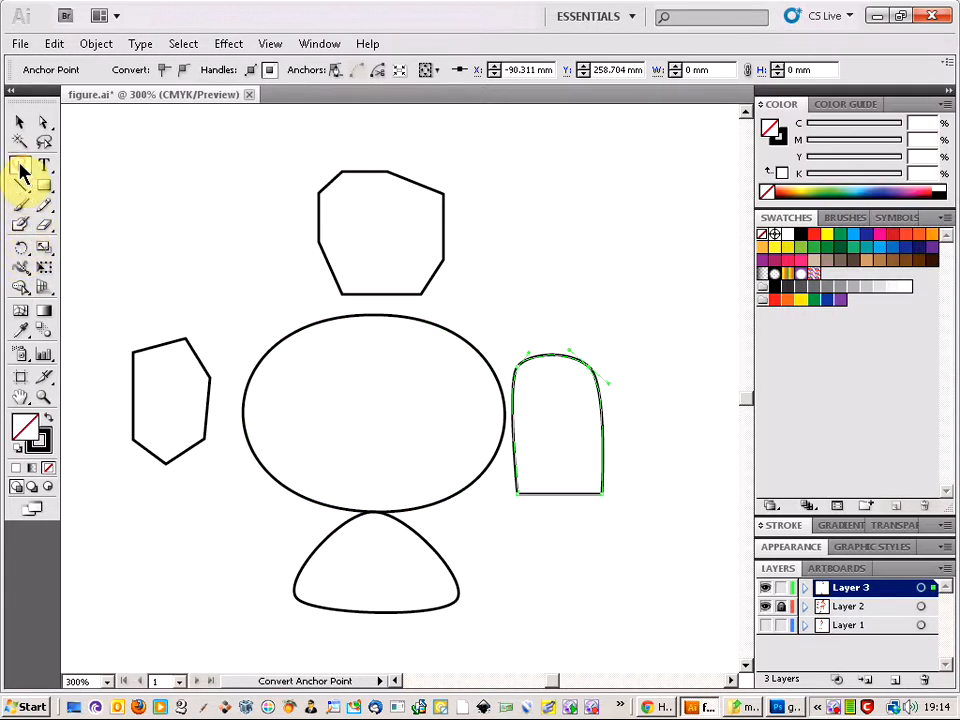
# Add an anchor on the left side of the rounded-top shape and move it onto the oval's right edge.
pyautogui.moveTo(22, 172); pyautogui.dragTo(60, 188)
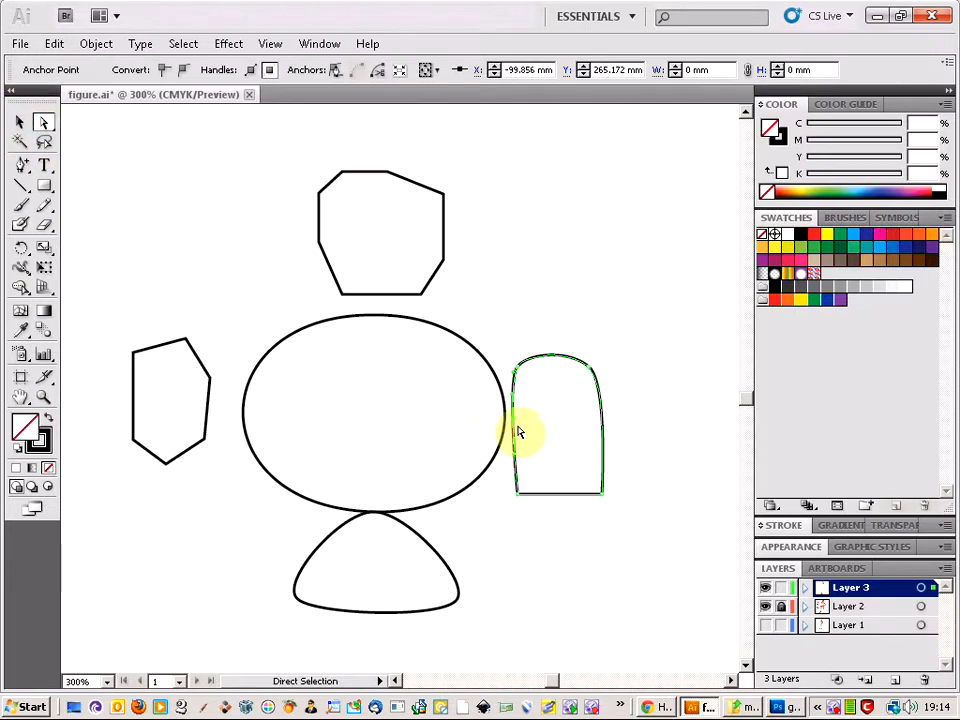
pyautogui.moveTo(513, 424)
pyautogui.mouseDown()
pyautogui.moveTo(505, 423)
pyautogui.moveTo(514, 424)
pyautogui.mouseUp()
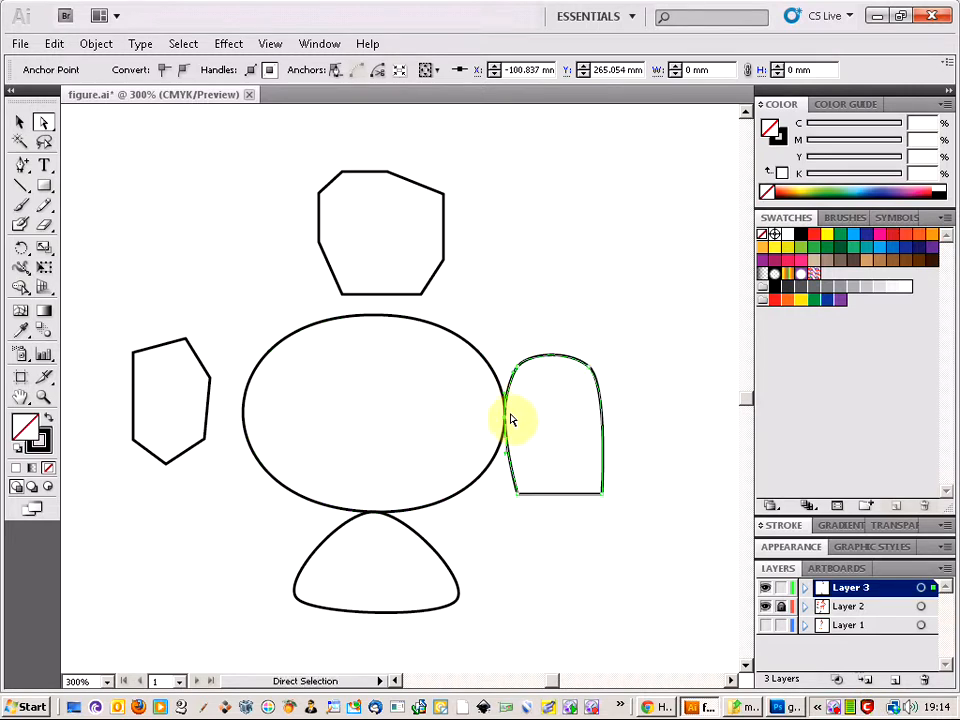
pyautogui.scroll(3, 514, 426)
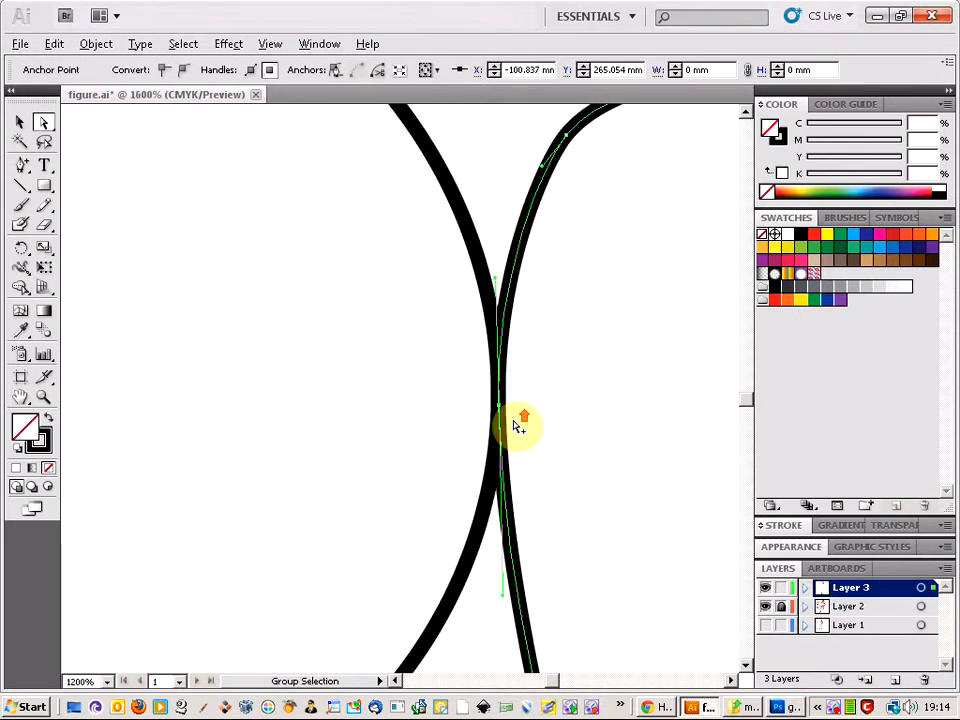
pyautogui.scroll(-2, 515, 427)
pyautogui.press('ctrl')
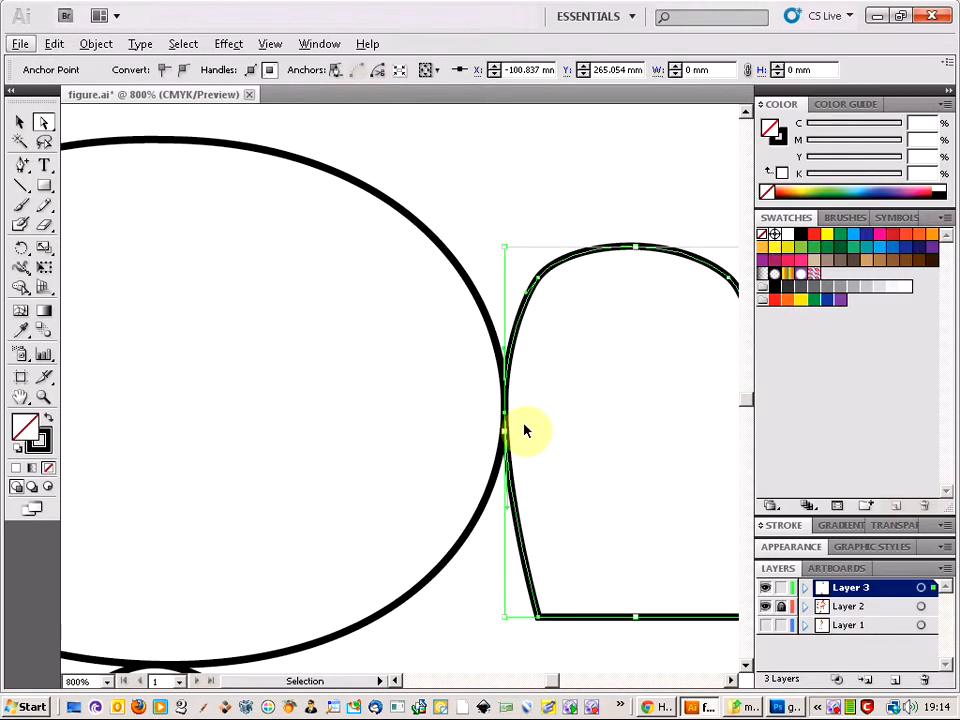
pyautogui.press('ctrl')
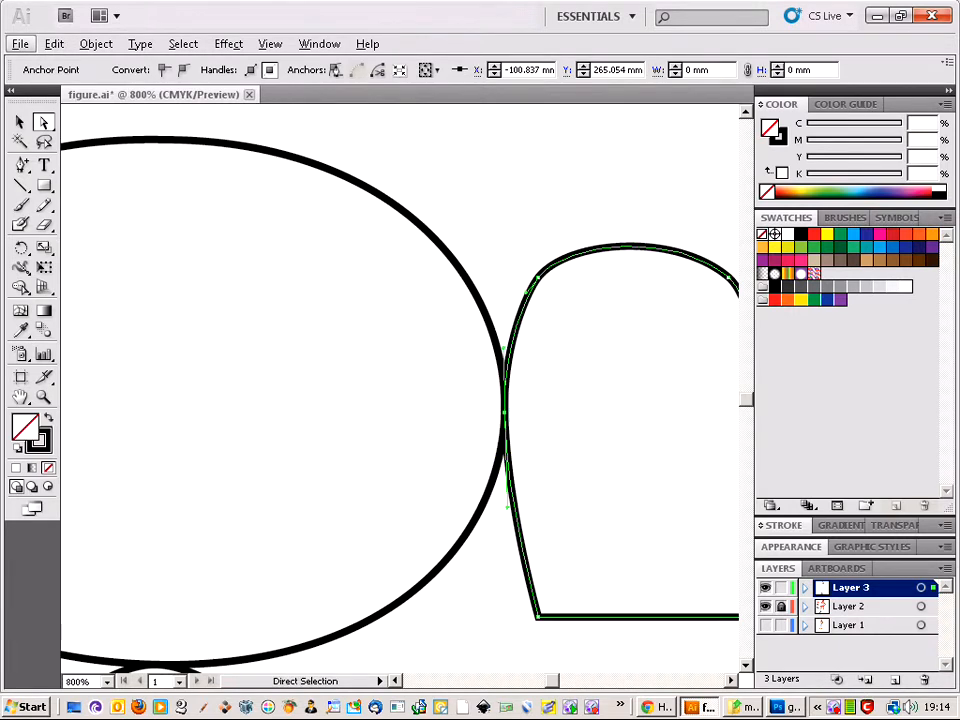
pyautogui.moveTo(507, 420)
pyautogui.mouseDown()
pyautogui.moveTo(529, 419)
pyautogui.moveTo(505, 420)
pyautogui.mouseUp()
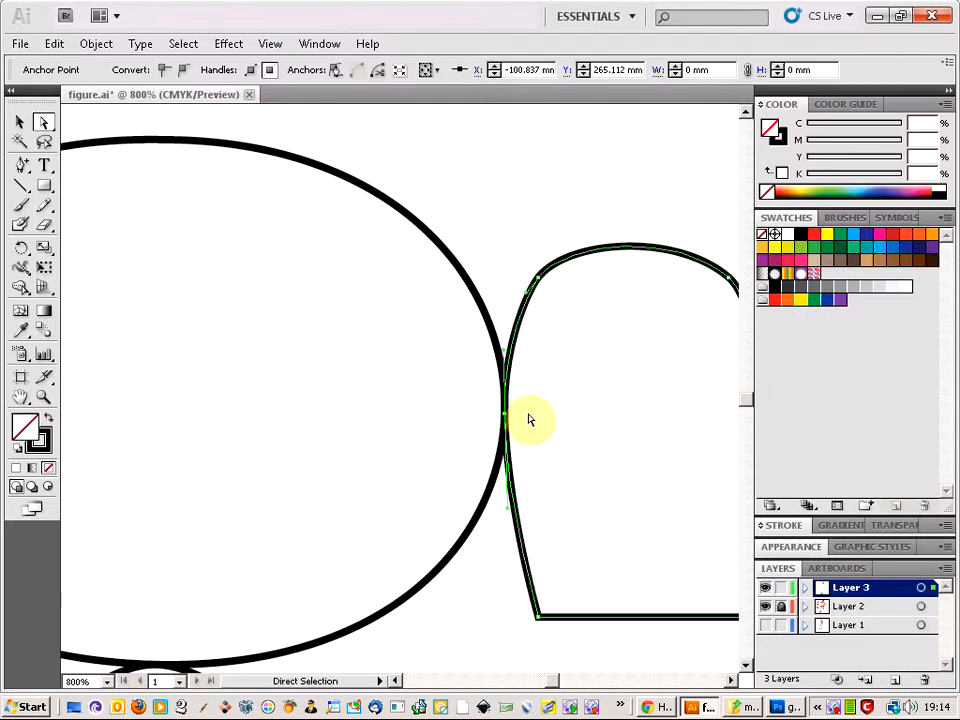
pyautogui.scroll(-2, 521, 420)
pyautogui.scroll(2, 522, 420)
pyautogui.scroll(-4, 521, 420)
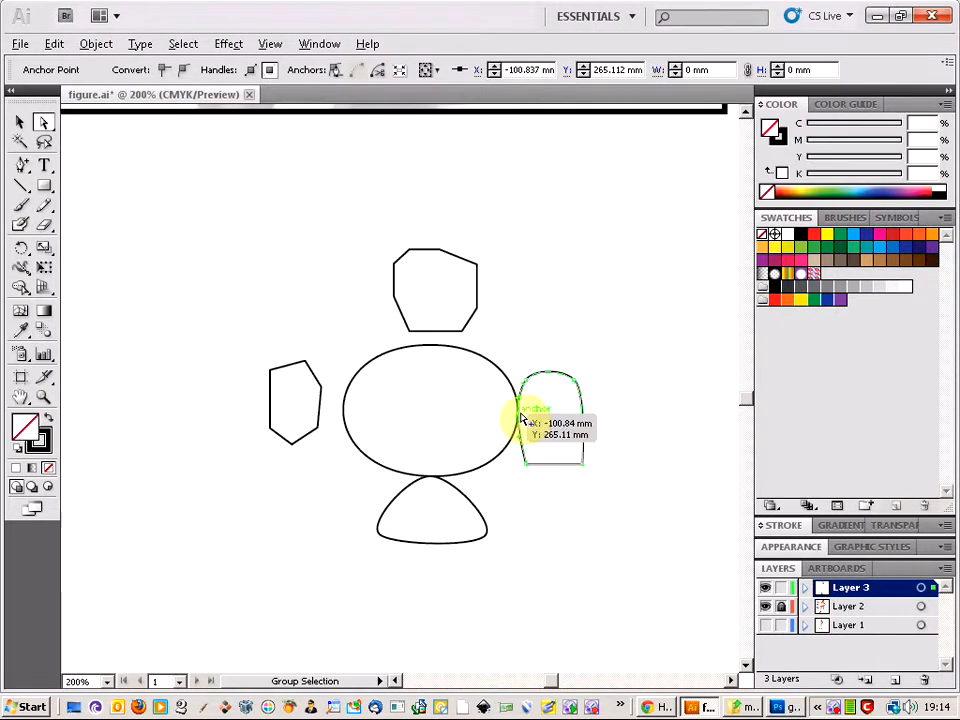
# Draw a closed five-pointed star over the oval with five crossing straight Pen segments.
pyautogui.scroll(1, 468, 346)
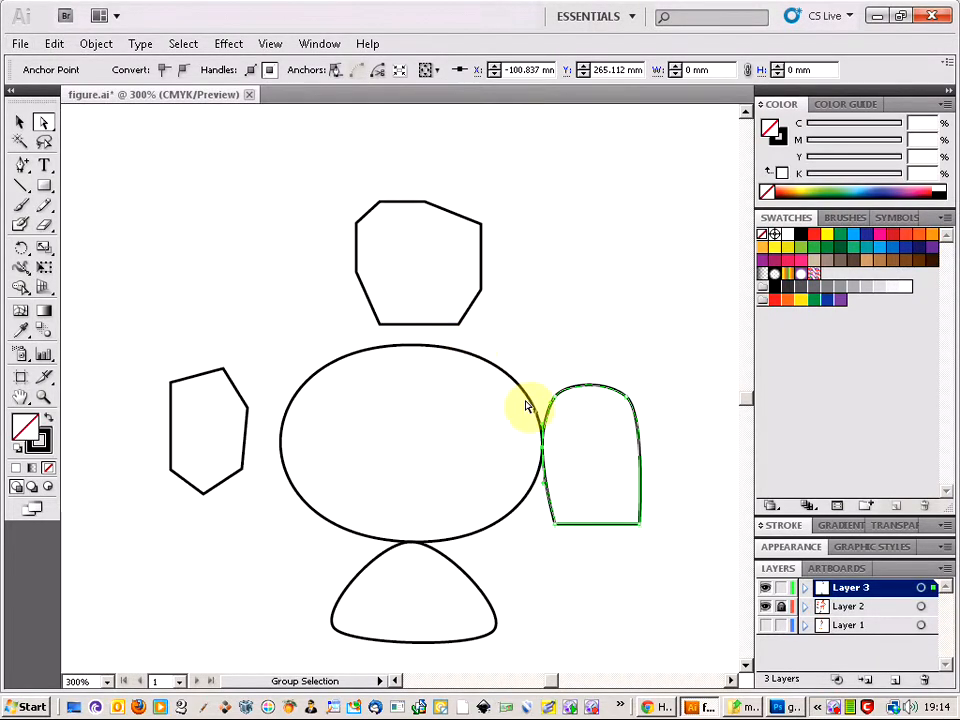
pyautogui.scroll(1, 480, 429)
pyautogui.press('a')
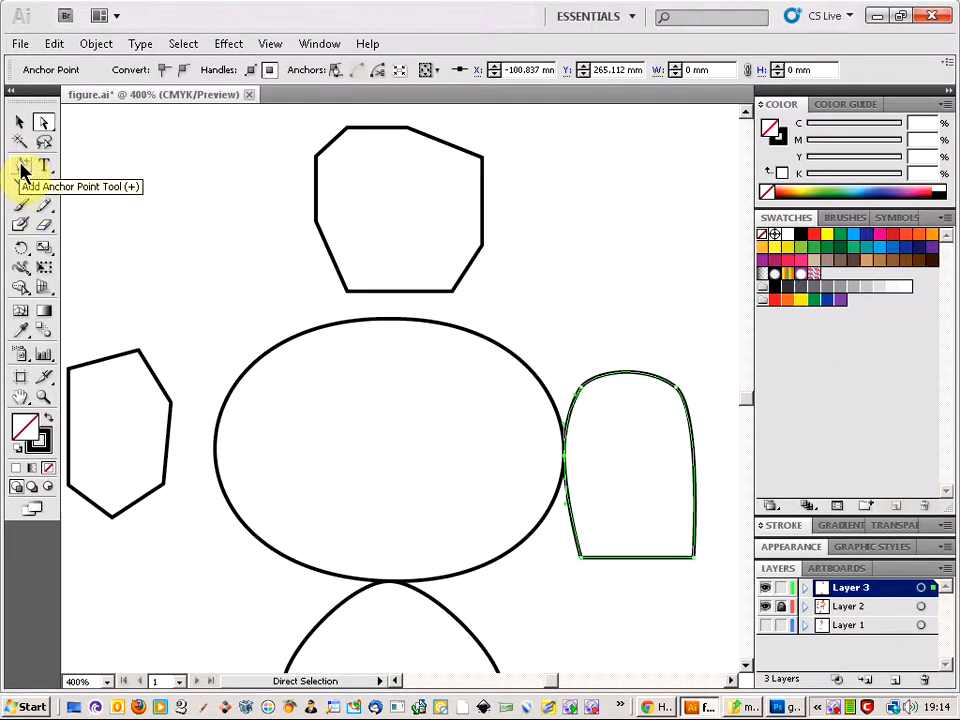
pyautogui.moveTo(22, 172); pyautogui.dragTo(60, 167)
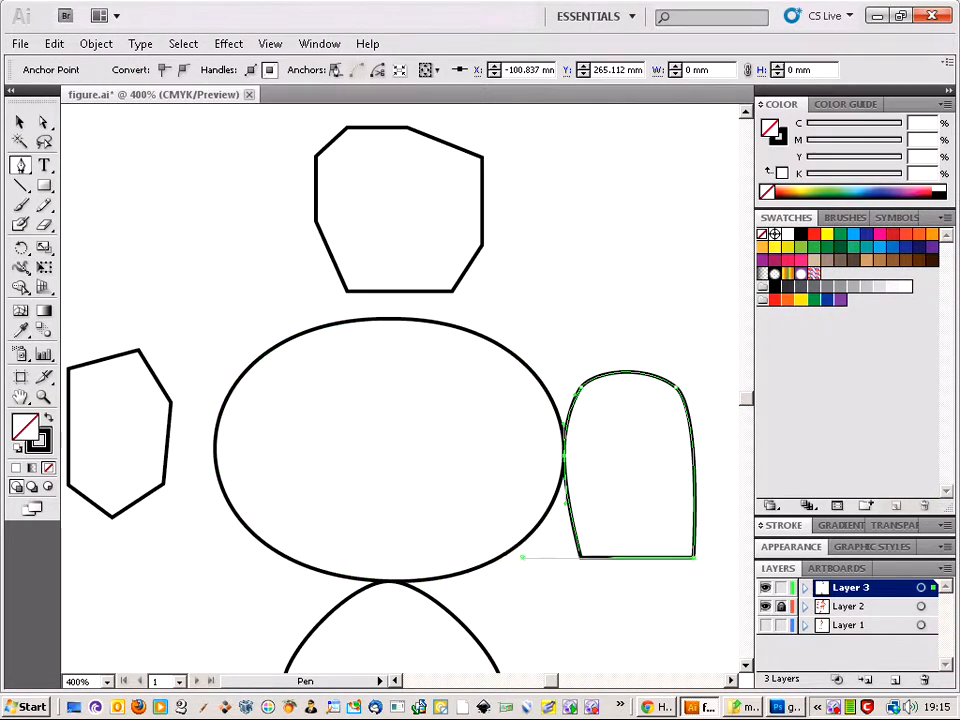
pyautogui.click(522, 558)
pyautogui.click(289, 300)
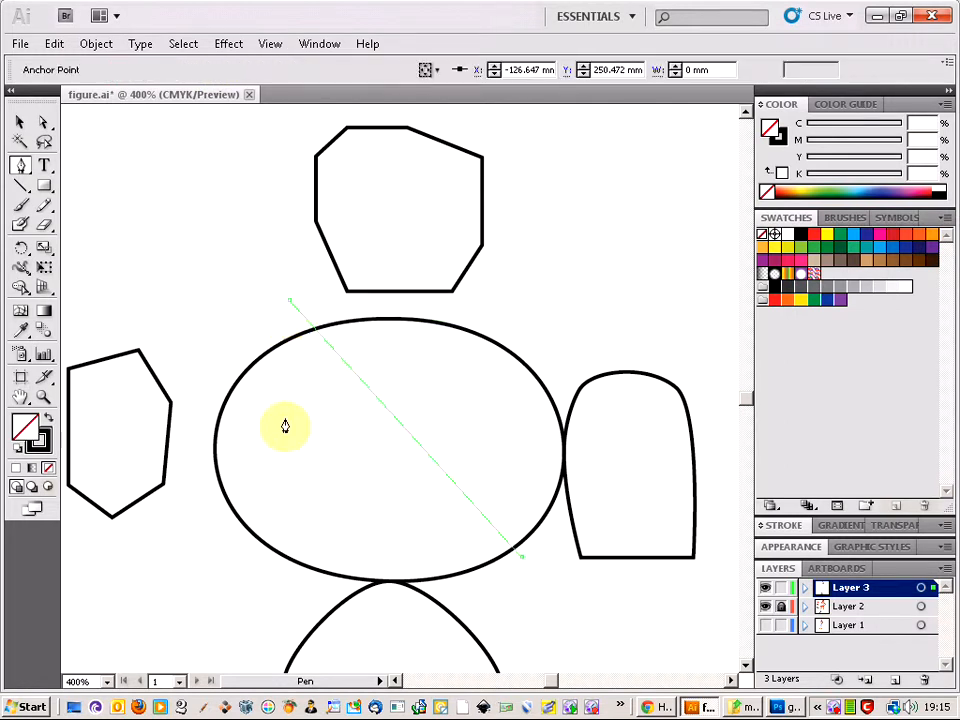
pyautogui.click(257, 568)
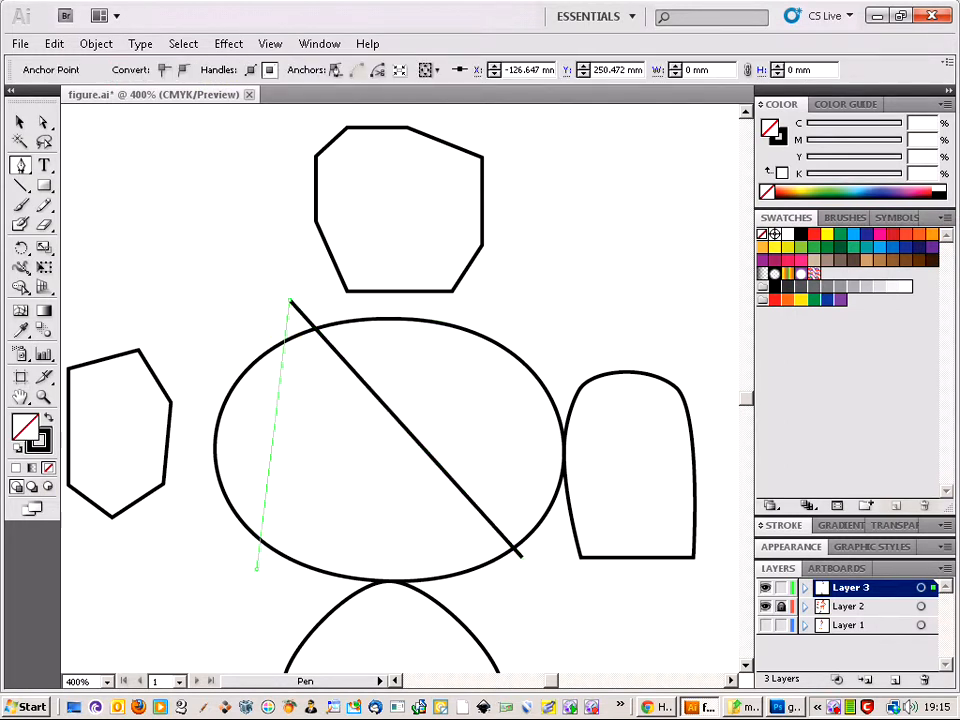
pyautogui.click(528, 332)
pyautogui.keyDown('ctrl'); pyautogui.click(222, 331); pyautogui.keyUp('ctrl')
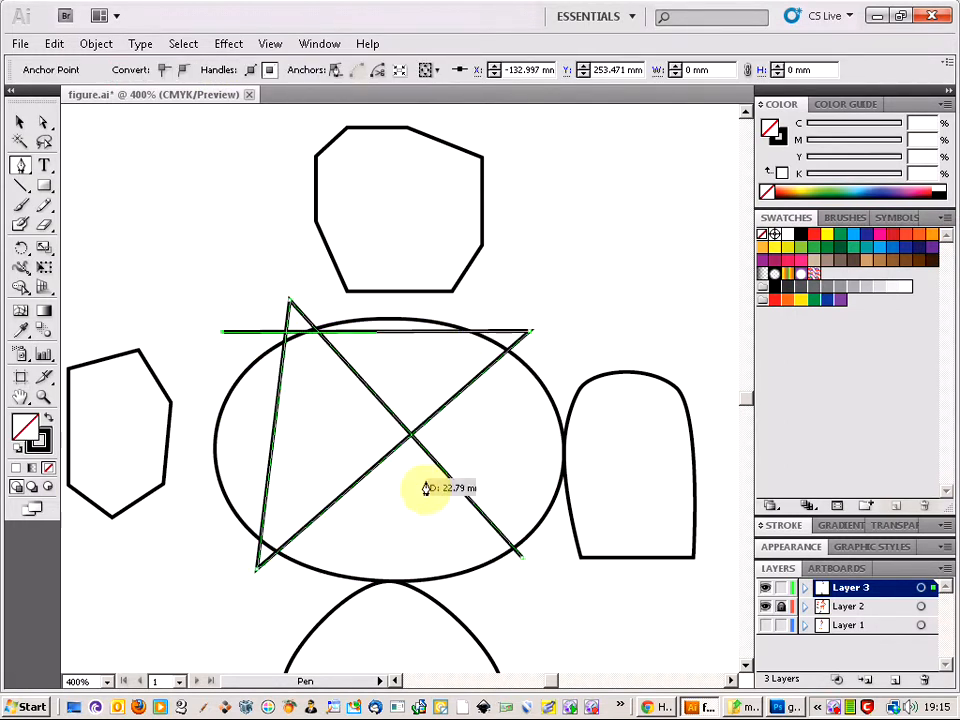
pyautogui.click(522, 558)
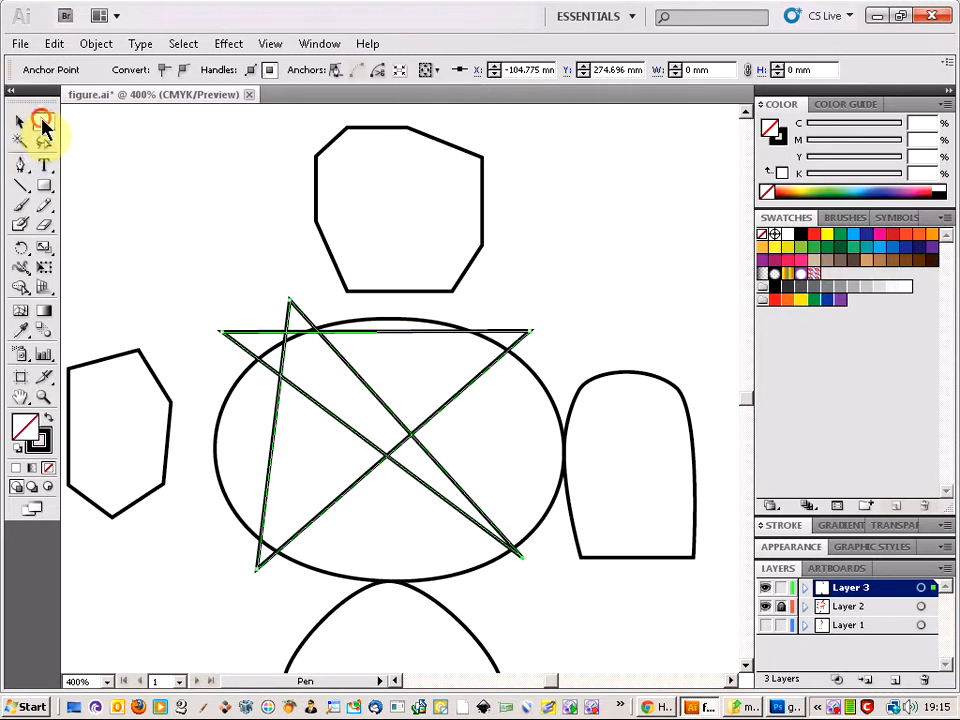
# Even out the star by centring its top tip over the oval, lowering both side tips, and extending the lower-right tip outward.
pyautogui.click(43, 123)
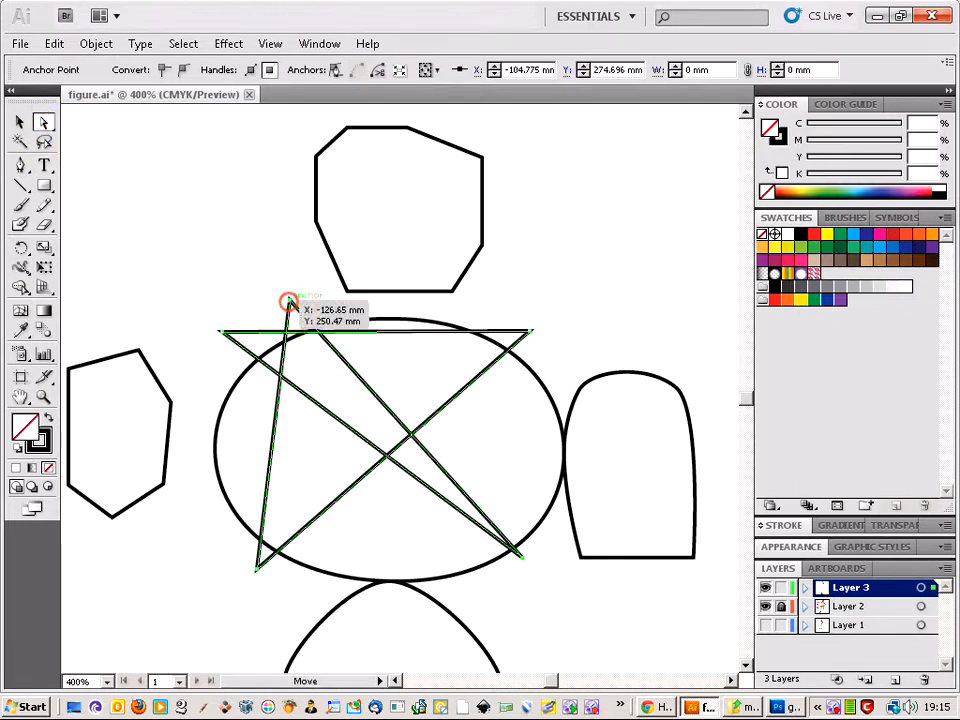
pyautogui.moveTo(288, 302); pyautogui.dragTo(393, 302)
pyautogui.moveTo(530, 331); pyautogui.dragTo(545, 368)
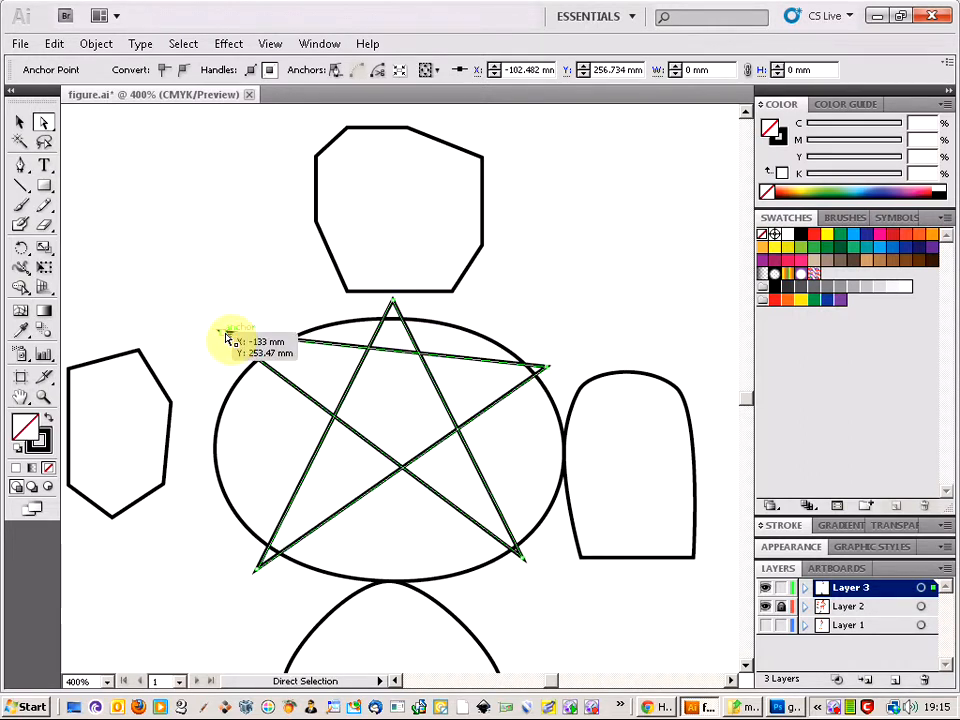
pyautogui.moveTo(225, 336); pyautogui.dragTo(213, 367)
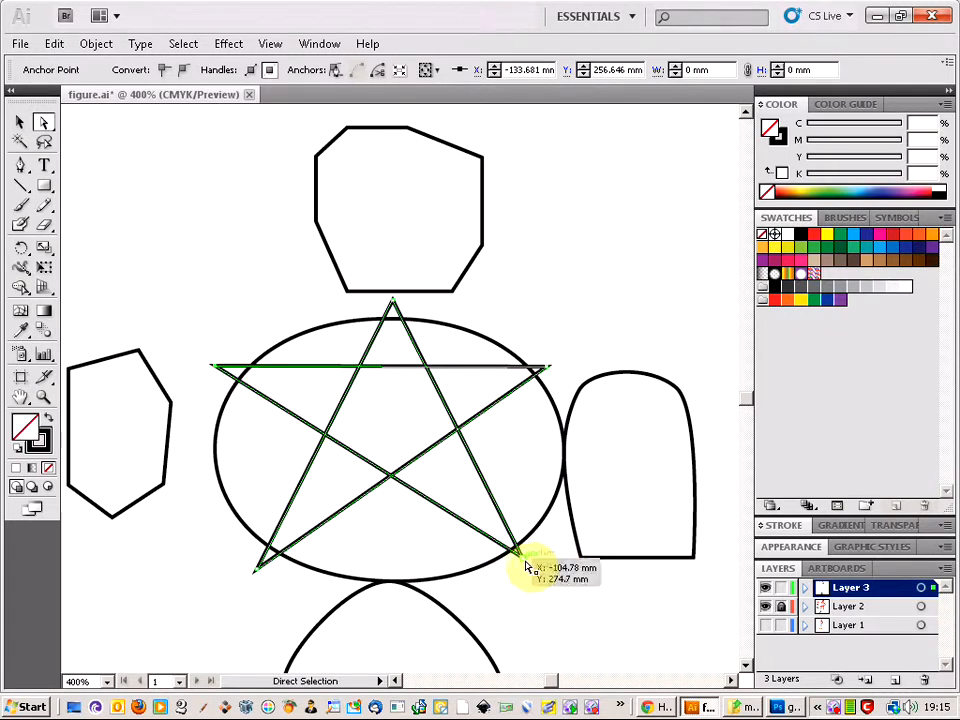
pyautogui.moveTo(522, 558); pyautogui.dragTo(540, 568)
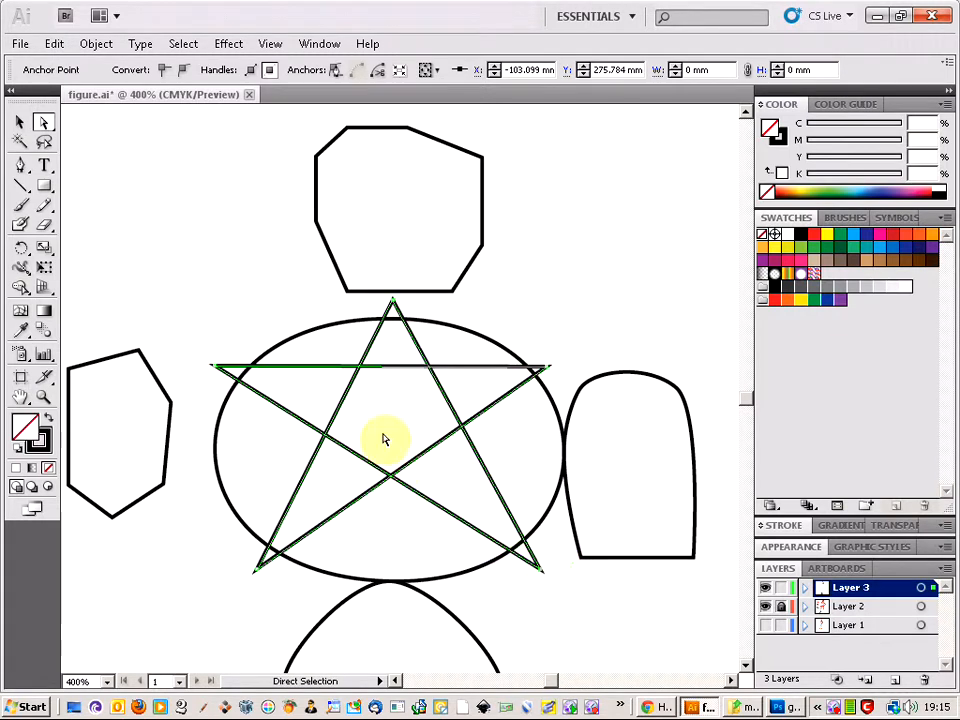
# Lower the star's horizontal segment and fit its tips onto the oval's outline, leaving the star deselected.
pyautogui.moveTo(318, 366); pyautogui.dragTo(322, 397)
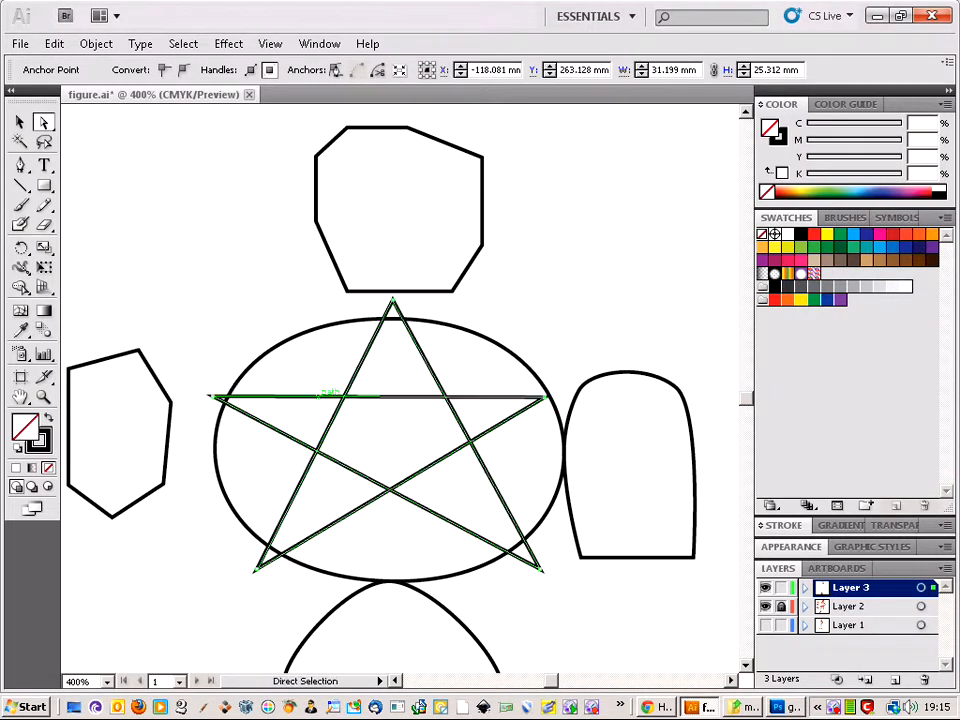
pyautogui.moveTo(217, 398); pyautogui.dragTo(228, 397)
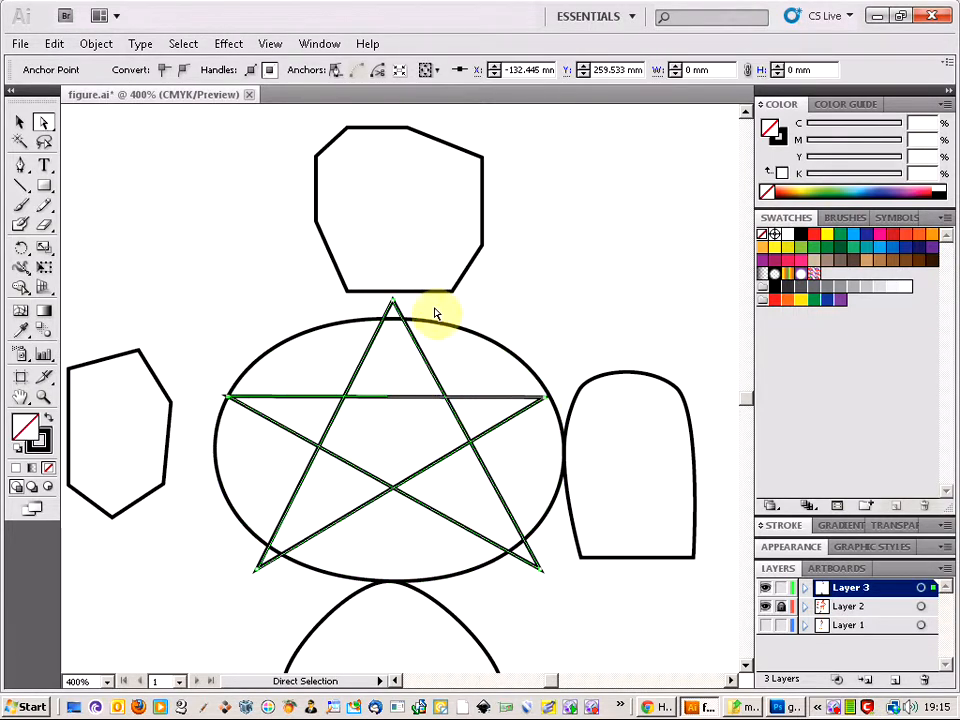
pyautogui.moveTo(398, 305); pyautogui.dragTo(395, 321)
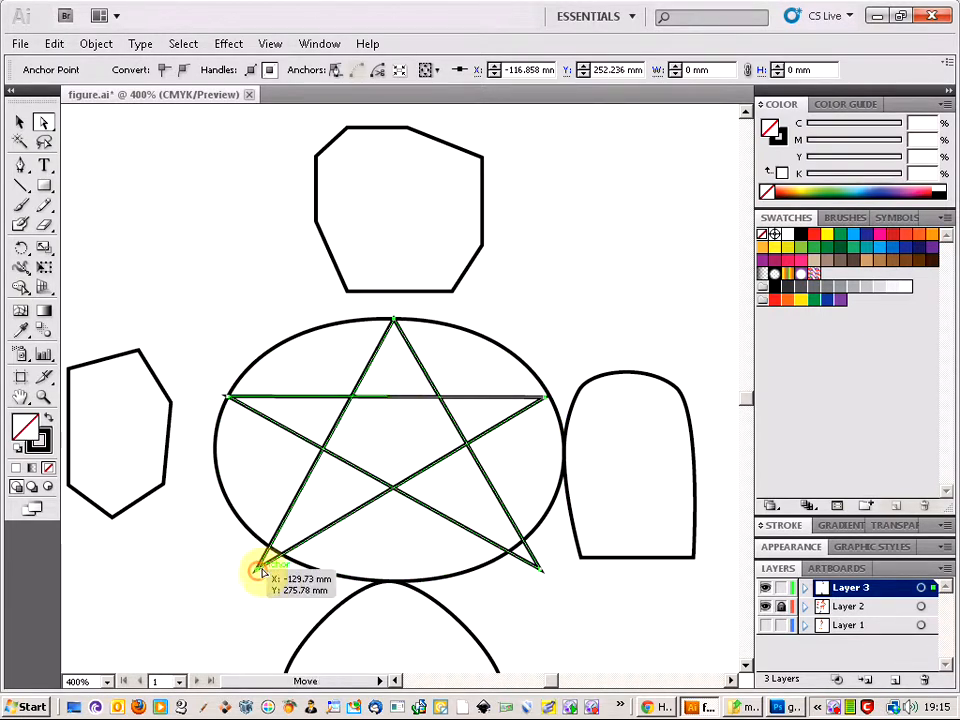
pyautogui.moveTo(258, 571); pyautogui.dragTo(283, 550)
pyautogui.moveTo(543, 571); pyautogui.dragTo(520, 545)
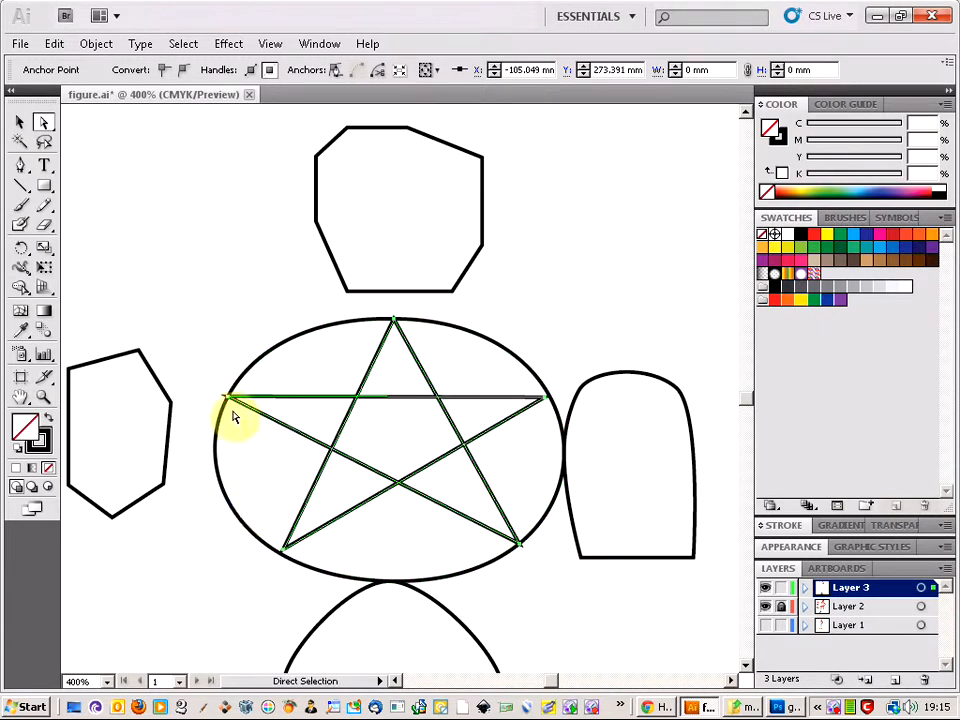
pyautogui.moveTo(229, 397); pyautogui.dragTo(228, 399)
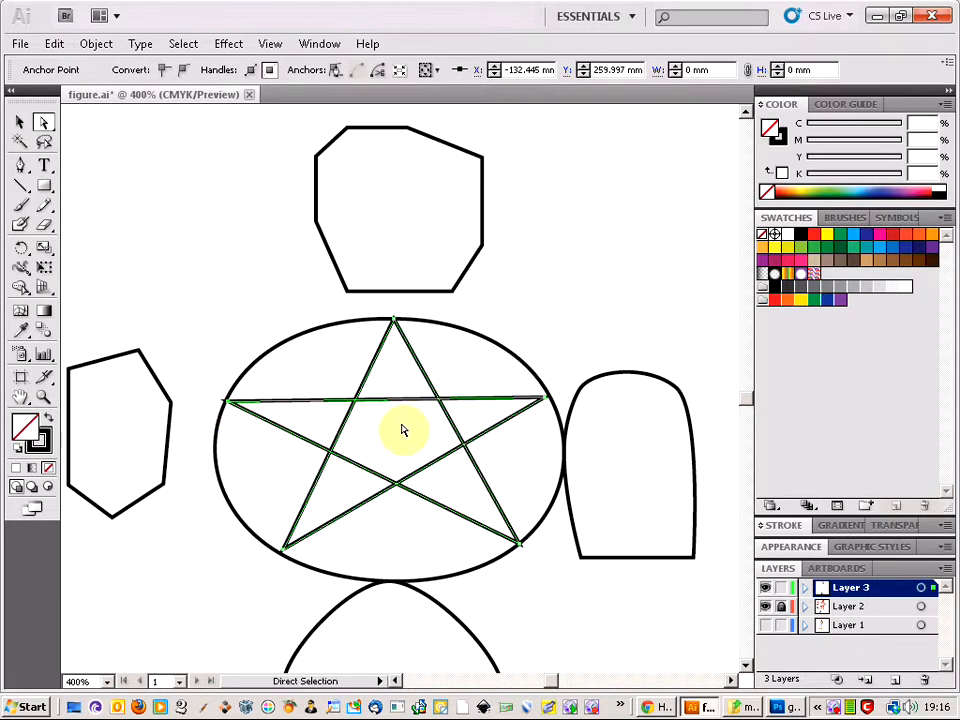
pyautogui.click(557, 302)
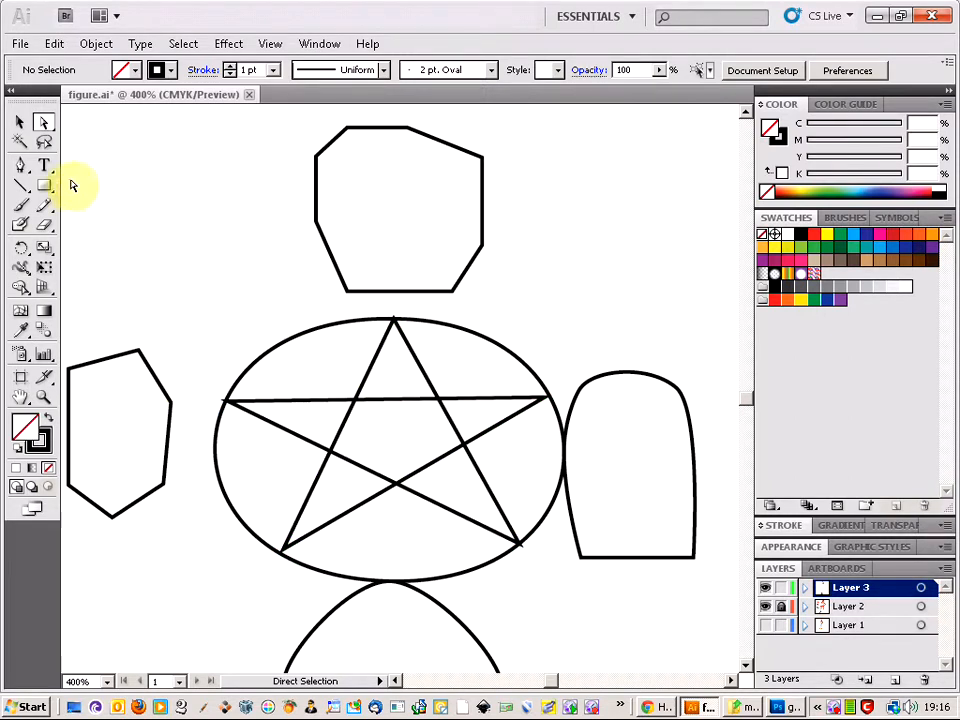
# Convert all five tips of the large star into smooth points with handles following the oval, and deselect it.
pyautogui.click(432, 388)
pyautogui.click(20, 167)
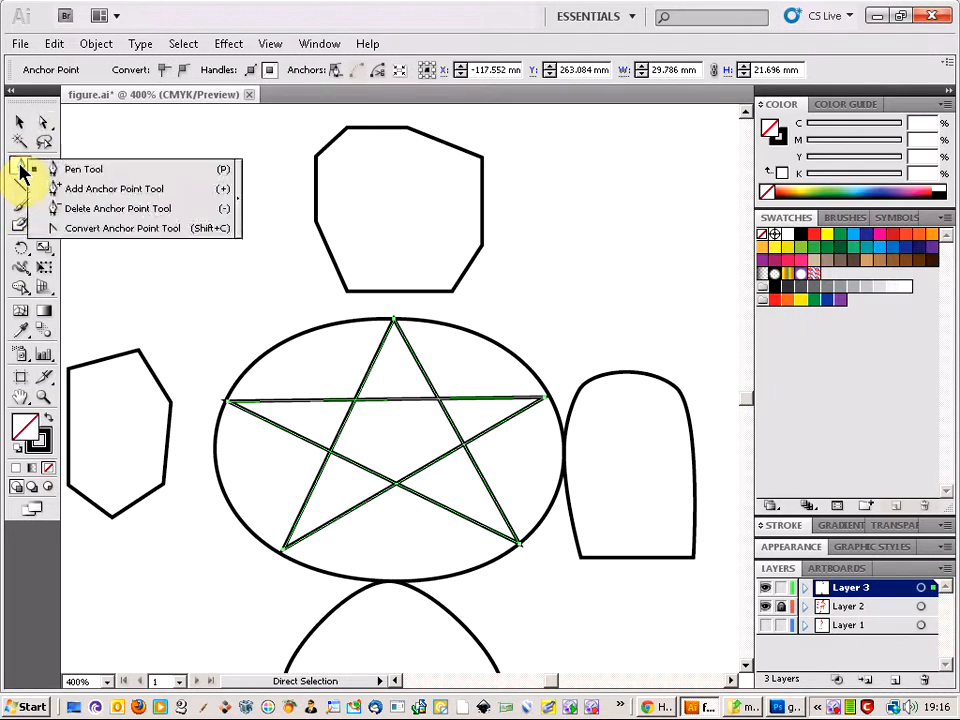
pyautogui.click(76, 228)
pyautogui.moveTo(394, 319); pyautogui.dragTo(358, 324)
pyautogui.moveTo(233, 404); pyautogui.dragTo(218, 430)
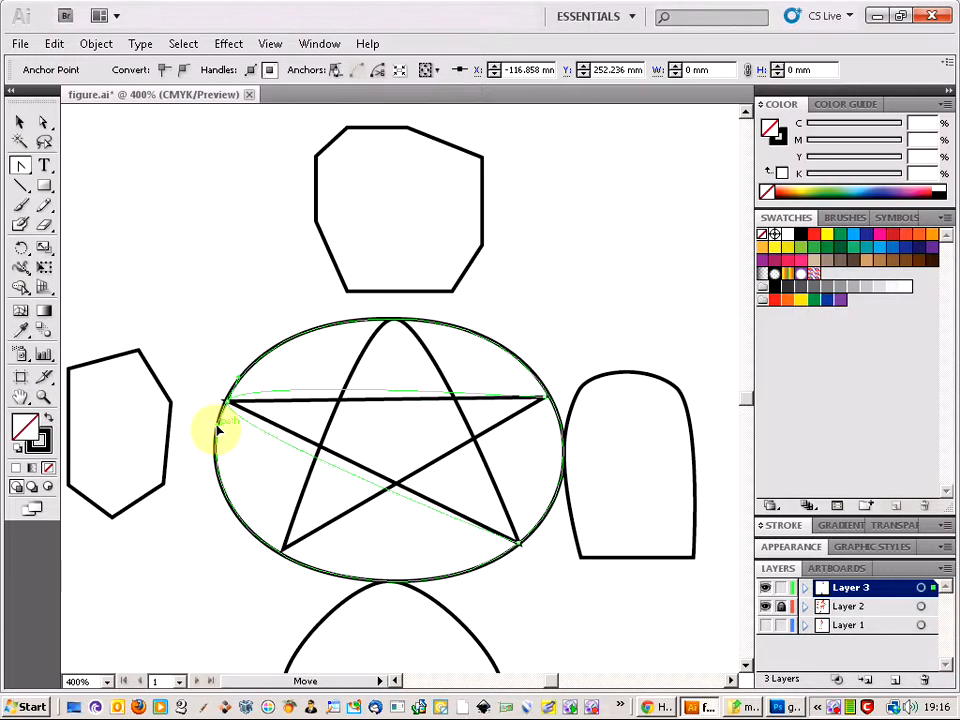
pyautogui.moveTo(218, 430); pyautogui.dragTo(216, 422)
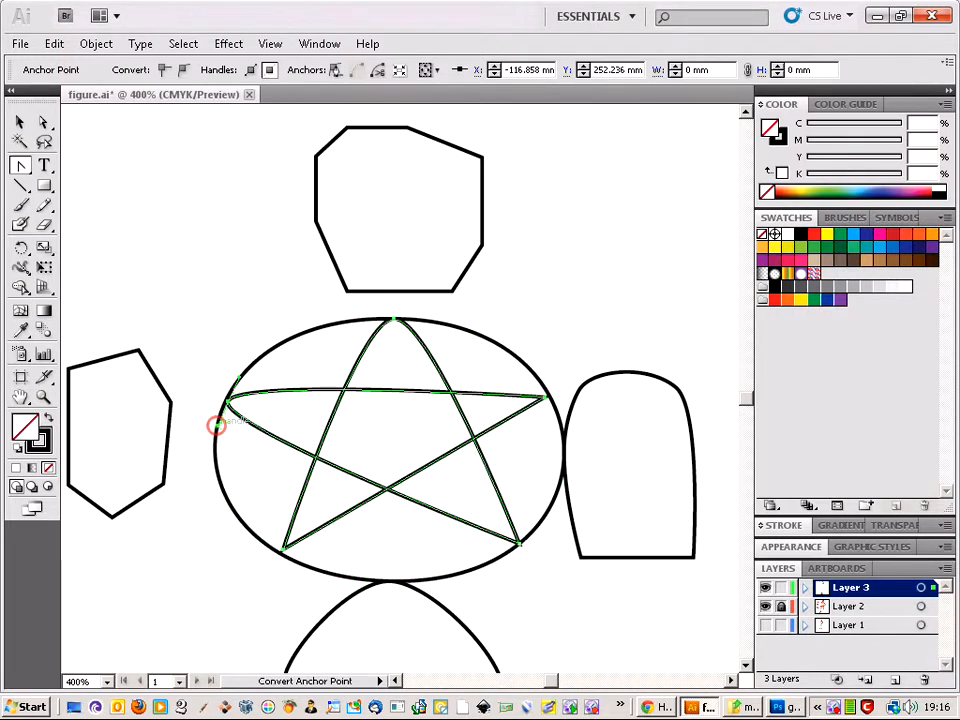
pyautogui.moveTo(284, 547); pyautogui.dragTo(301, 564)
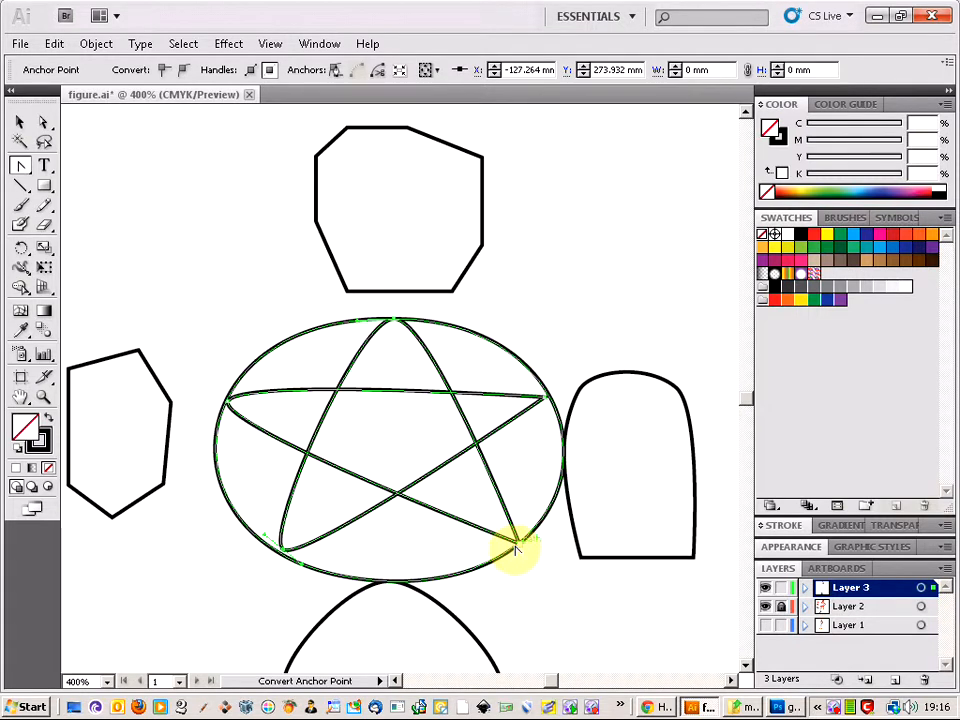
pyautogui.moveTo(533, 538); pyautogui.dragTo(542, 519)
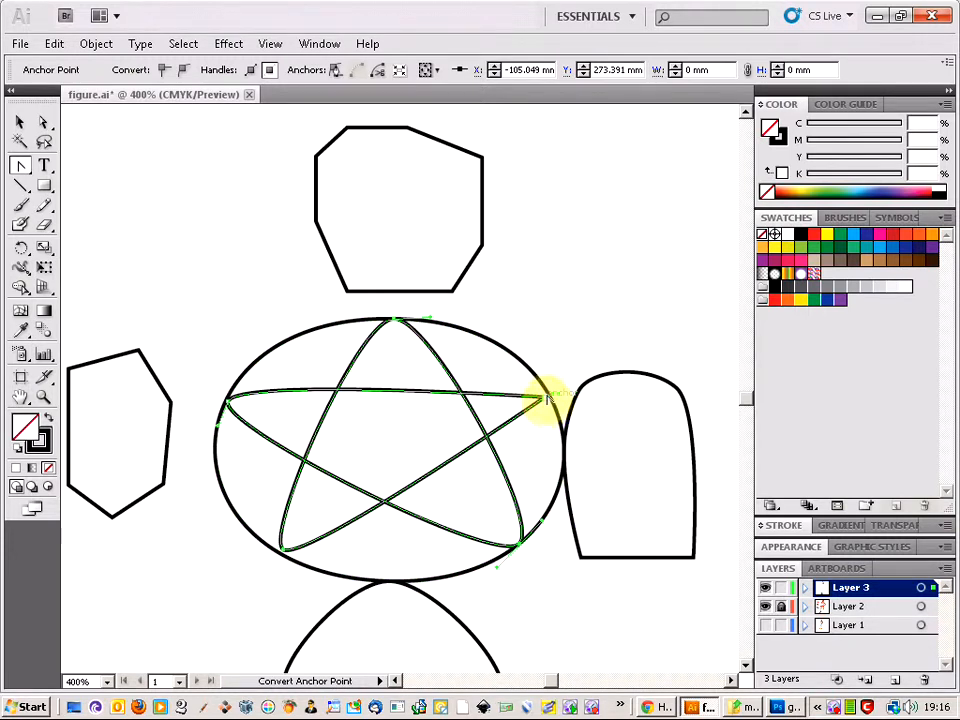
pyautogui.moveTo(545, 398); pyautogui.dragTo(537, 356)
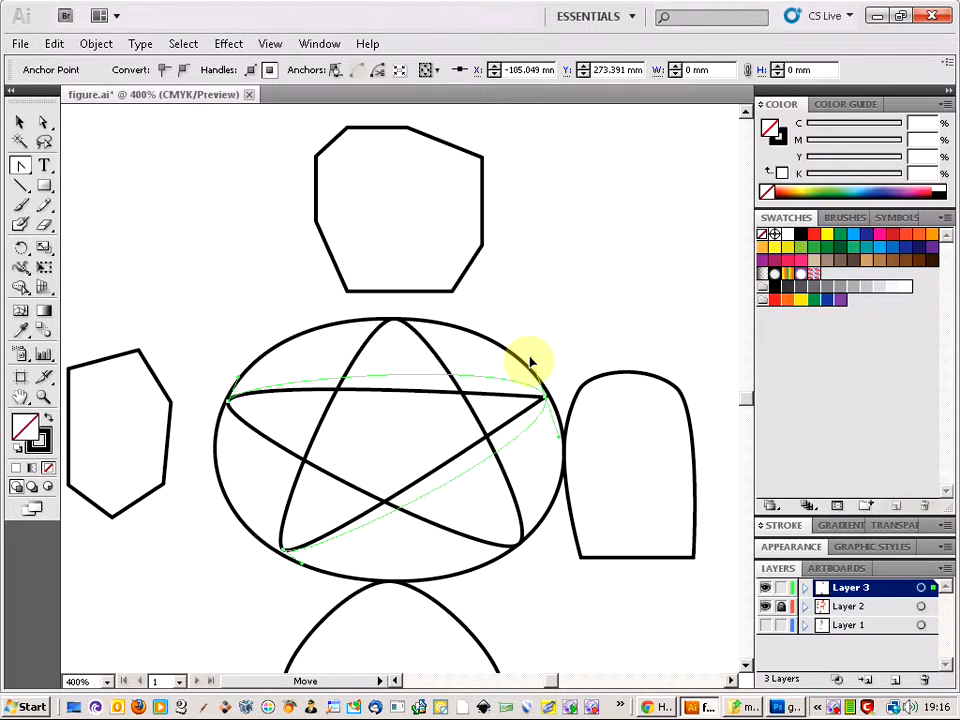
pyautogui.moveTo(523, 362); pyautogui.dragTo(522, 362)
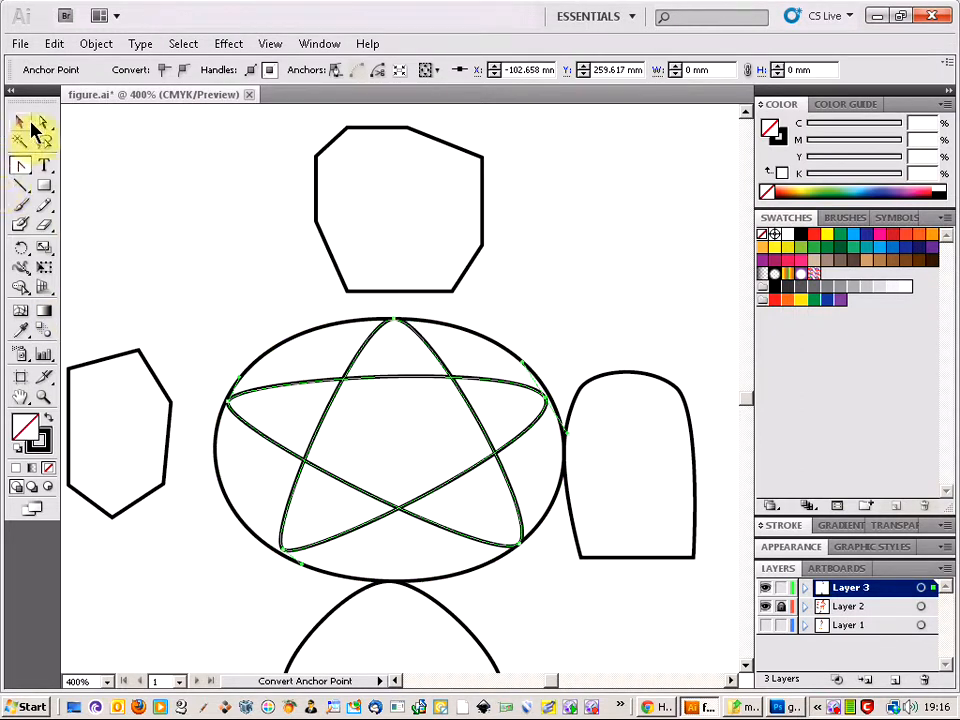
pyautogui.click(178, 287)
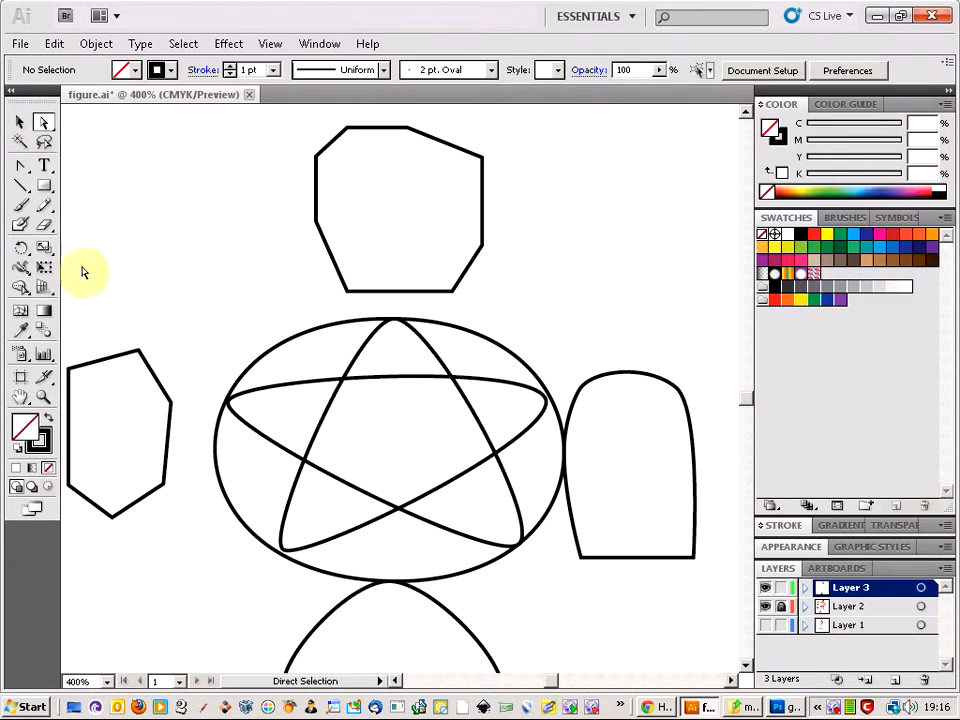
# Draw a smaller closed five-pointed star with crossing Pen segments inside the rounded star.
pyautogui.moveTo(22, 172); pyautogui.dragTo(60, 167)
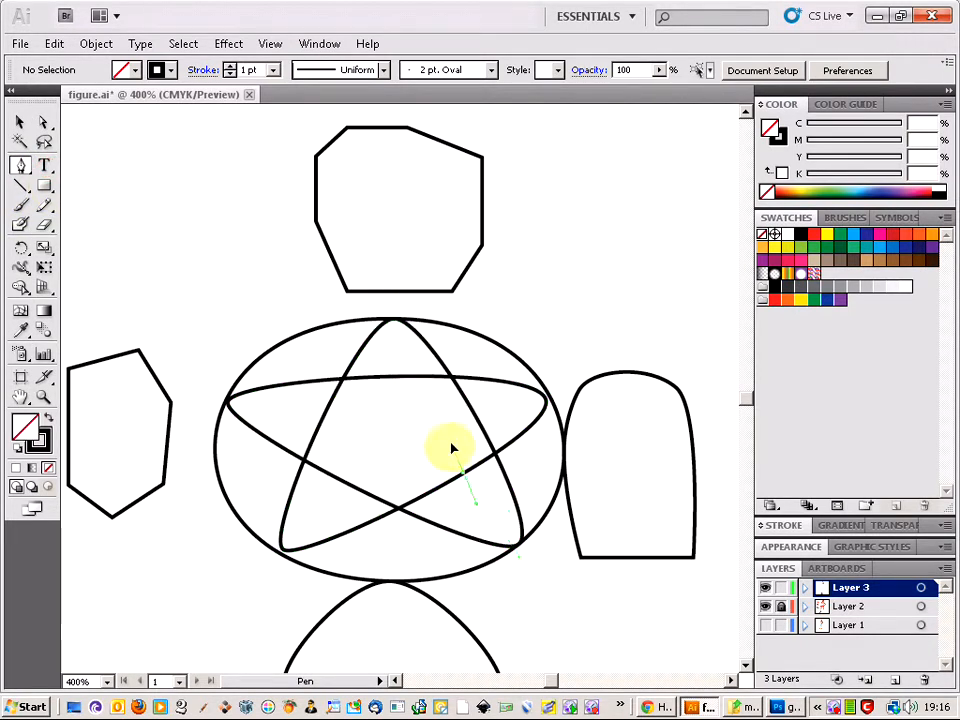
pyautogui.moveTo(451, 446); pyautogui.dragTo(451, 443)
pyautogui.click(404, 377)
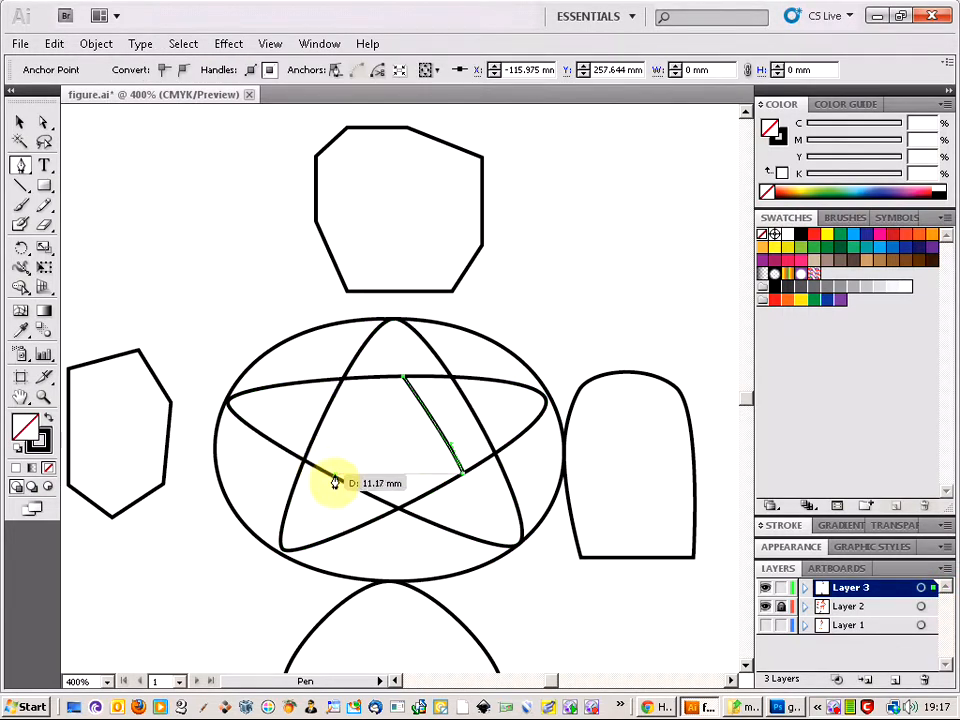
pyautogui.click(340, 472)
pyautogui.click(469, 404)
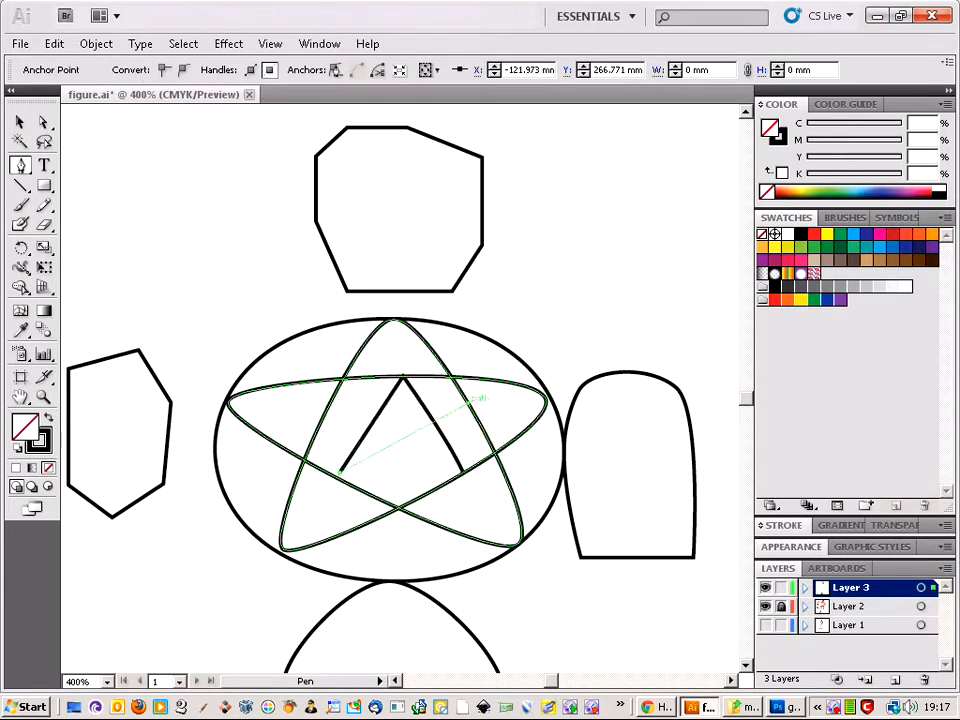
pyautogui.click(333, 397)
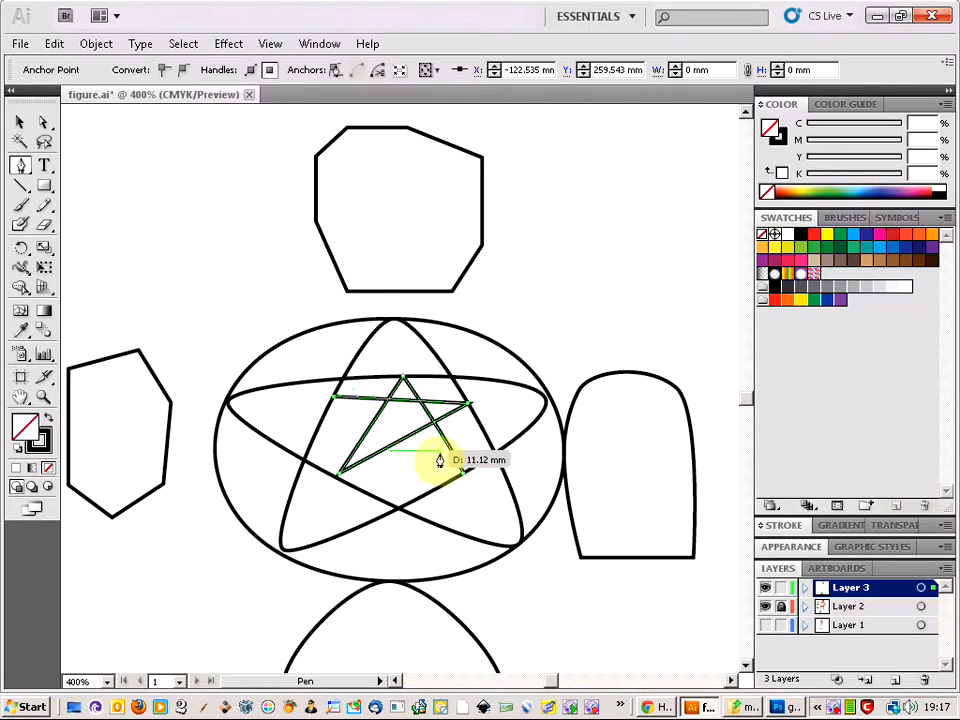
pyautogui.click(462, 469)
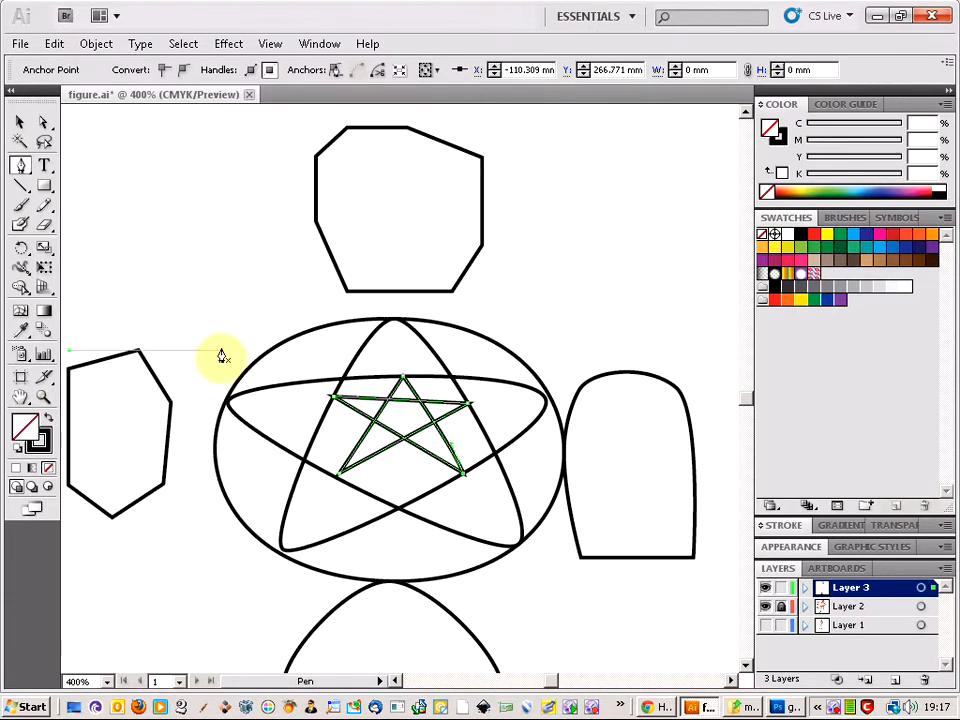
# Move the inner star's left and lower-left tips onto the outline of the rounded star.
pyautogui.click(42, 124)
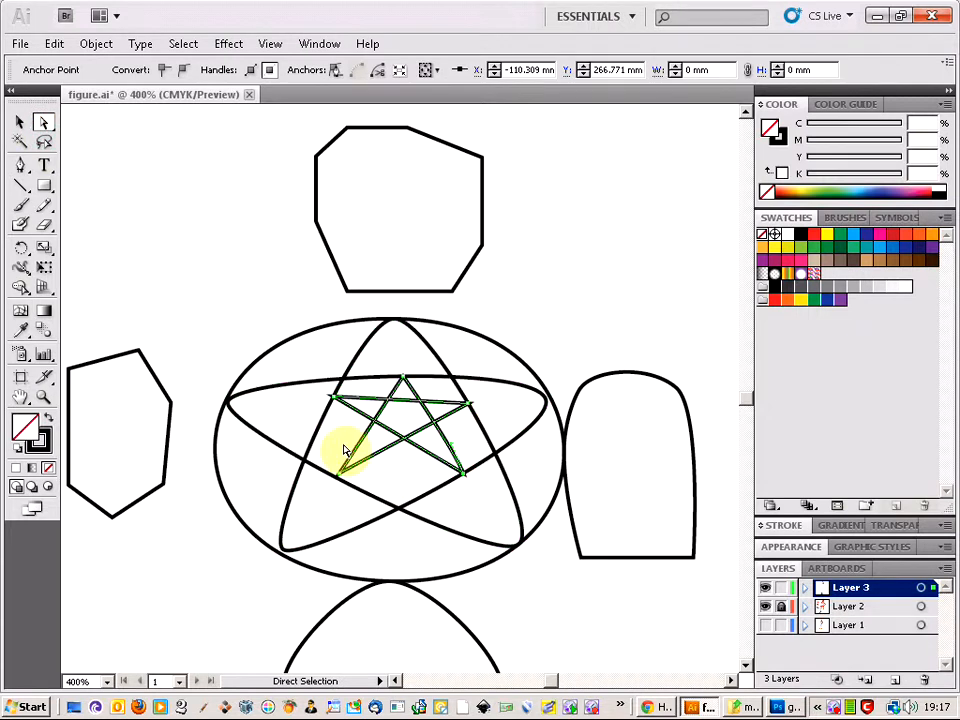
pyautogui.click(334, 398)
pyautogui.moveTo(334, 398); pyautogui.dragTo(332, 407)
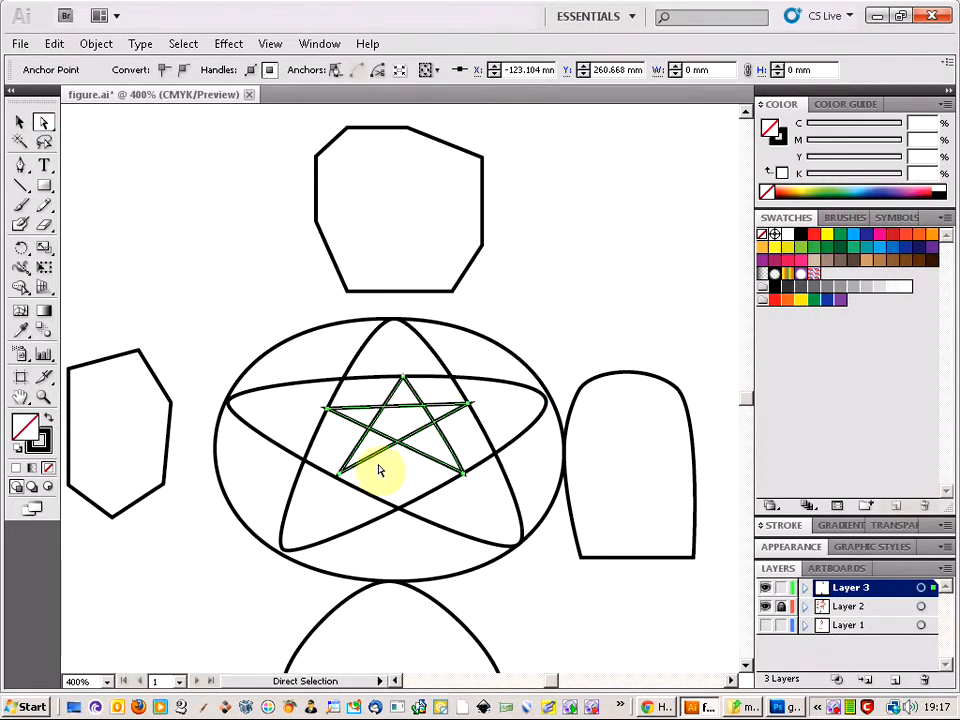
pyautogui.moveTo(342, 473); pyautogui.dragTo(348, 483)
pyautogui.click(446, 462)
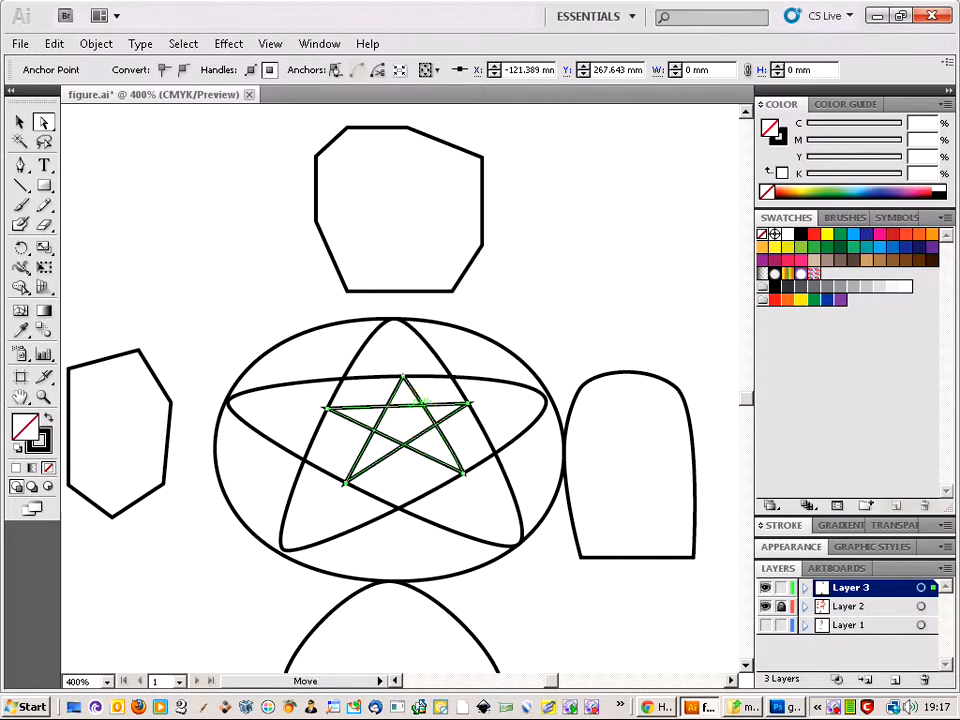
# Lower the inner star's horizontal segment, bend its right slanted segment slightly, and shift its left slanted segment outward.
pyautogui.moveTo(423, 403); pyautogui.dragTo(320, 368)
pyautogui.click(410, 418)
pyautogui.moveTo(289, 343); pyautogui.dragTo(400, 380)
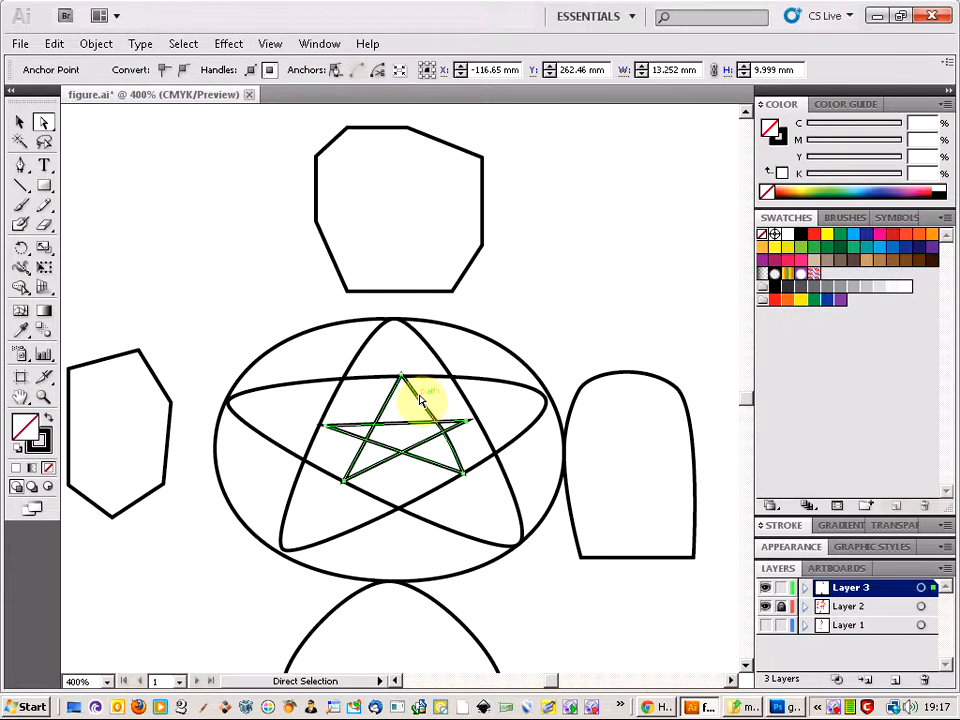
pyautogui.moveTo(421, 402)
pyautogui.mouseDown()
pyautogui.moveTo(446, 383)
pyautogui.moveTo(426, 398)
pyautogui.mouseUp()
pyautogui.moveTo(392, 403)
pyautogui.mouseDown()
pyautogui.moveTo(343, 375)
pyautogui.moveTo(385, 398)
pyautogui.mouseUp()
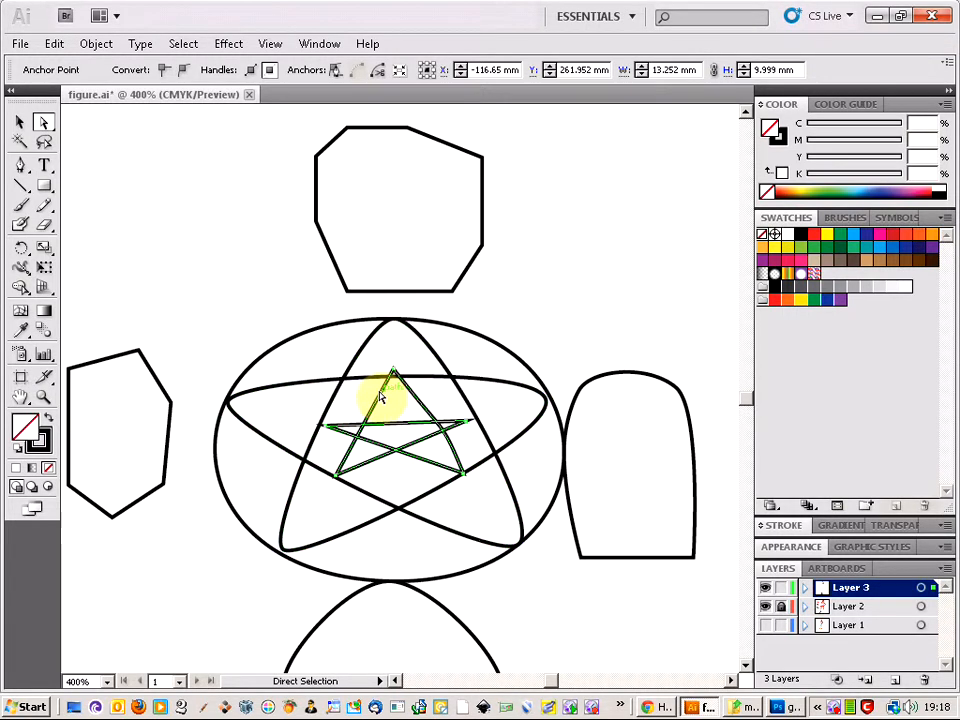
pyautogui.moveTo(380, 397); pyautogui.dragTo(443, 424)
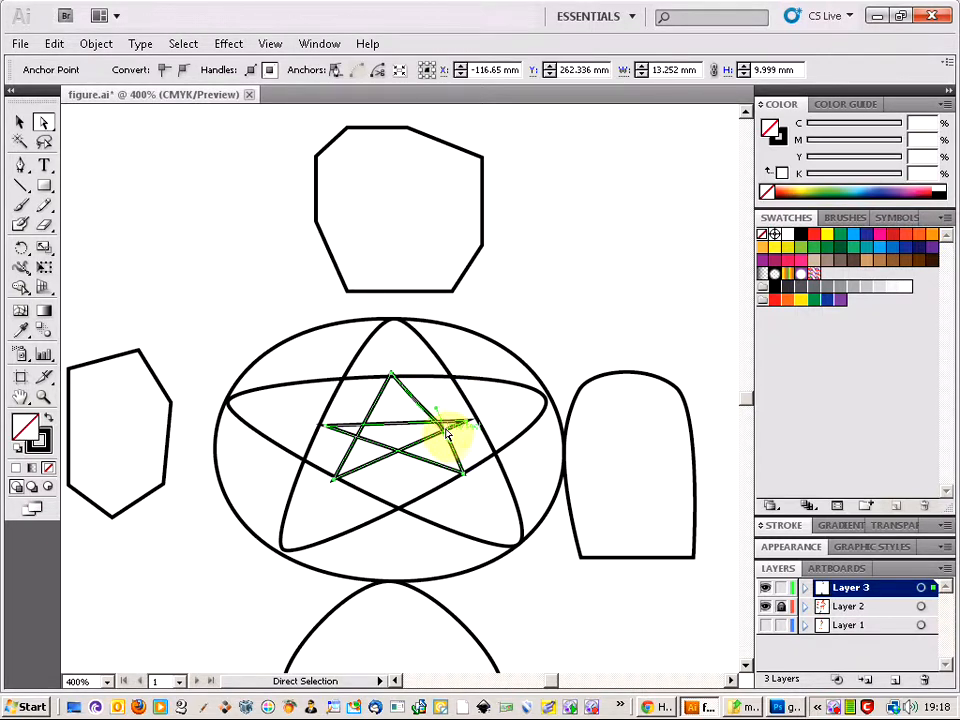
# Bulge the inner star's right slanted segment outward by pulling both of its direction handles away from the line.
pyautogui.keyDown('alt'); pyautogui.scroll(2, 447, 432); pyautogui.keyUp('alt')
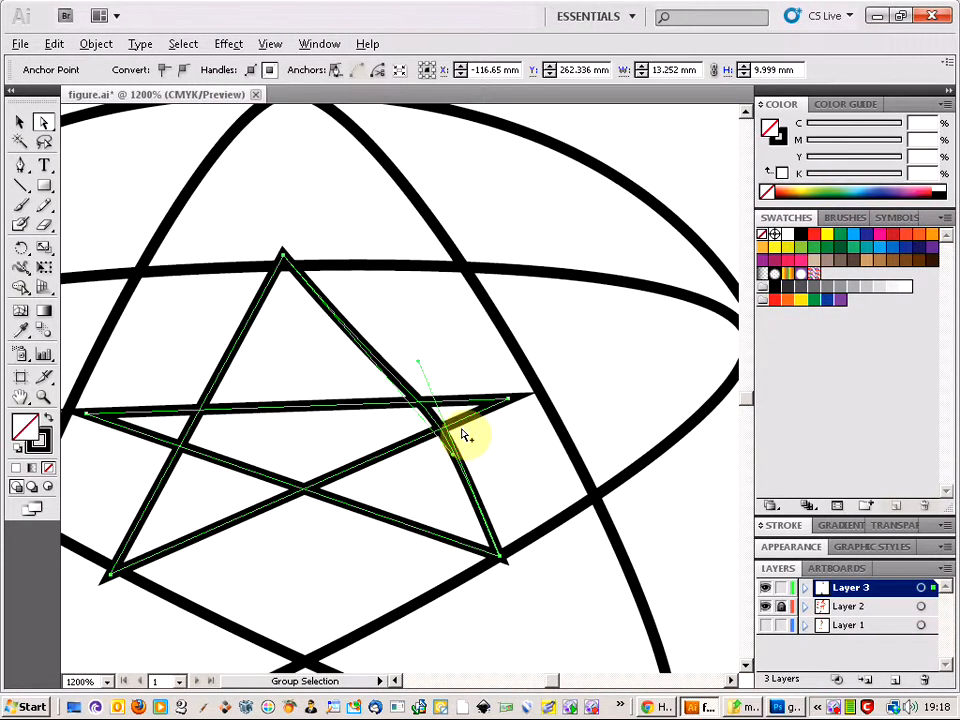
pyautogui.keyDown('alt'); pyautogui.scroll(1, 463, 435); pyautogui.keyUp('alt')
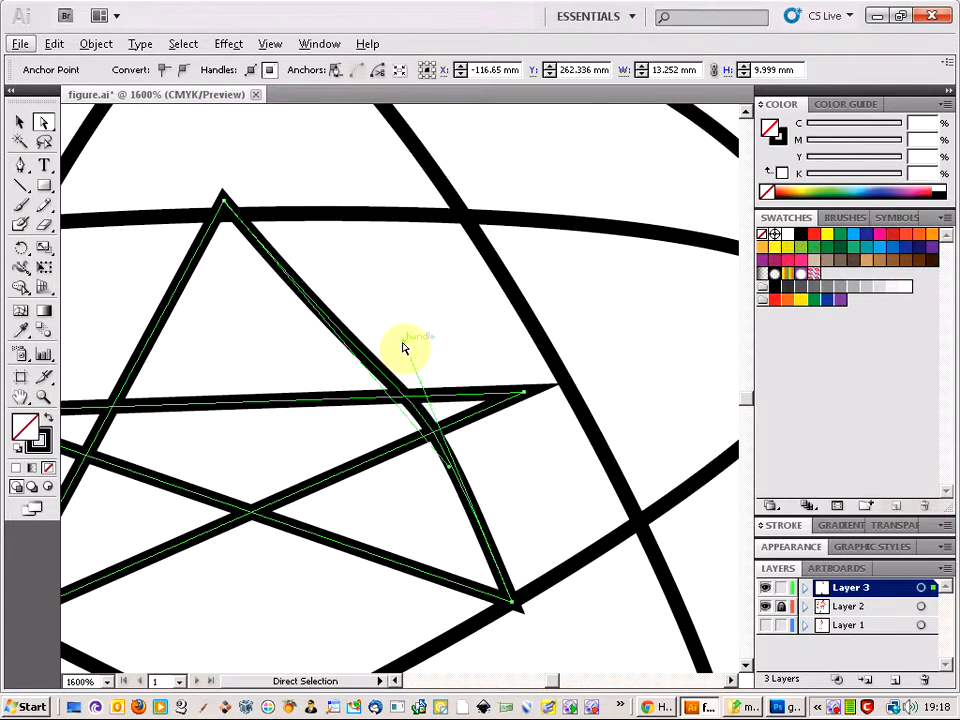
pyautogui.moveTo(404, 347)
pyautogui.mouseDown()
pyautogui.moveTo(465, 386)
pyautogui.moveTo(528, 330)
pyautogui.moveTo(512, 342)
pyautogui.mouseUp()
pyautogui.moveTo(448, 467); pyautogui.dragTo(459, 309)
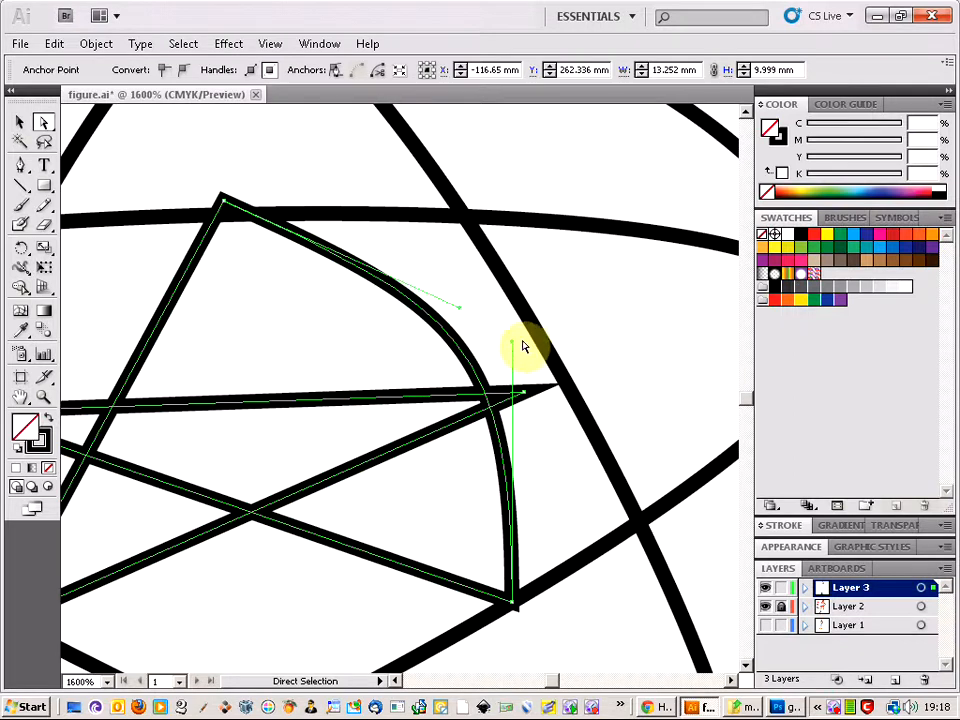
# Straighten the inner star's bulged right slanted segment by retracting its direction handles into the top and lower-right anchors.
pyautogui.moveTo(514, 347); pyautogui.dragTo(406, 390)
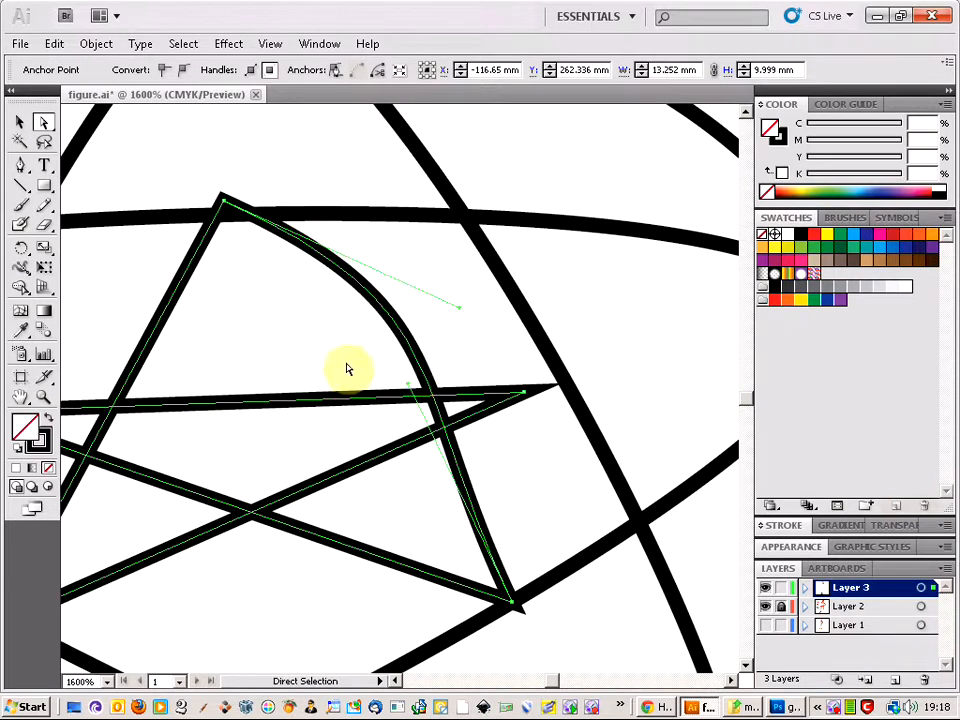
pyautogui.moveTo(458, 313); pyautogui.dragTo(405, 441)
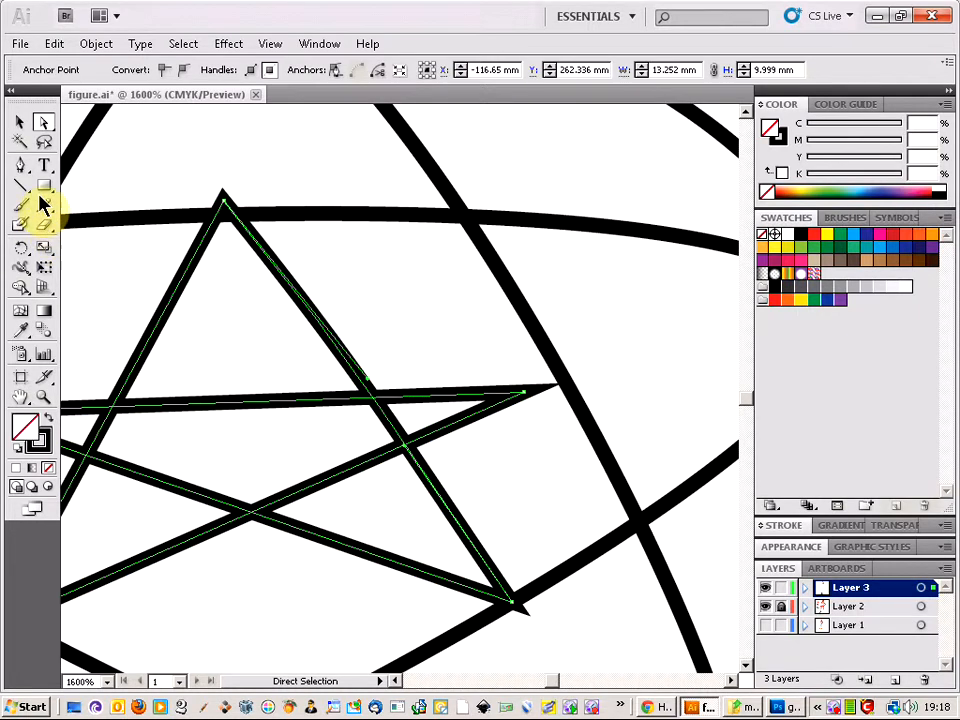
pyautogui.moveTo(328, 344); pyautogui.dragTo(323, 305)
pyautogui.moveTo(348, 360); pyautogui.dragTo(224, 203)
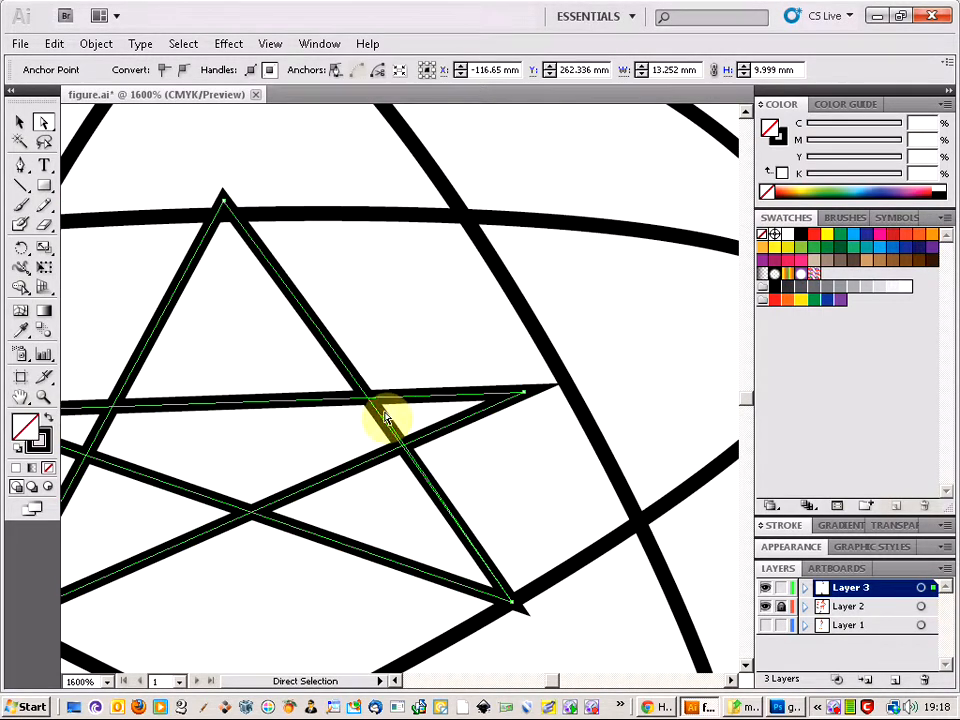
pyautogui.moveTo(384, 416); pyautogui.dragTo(513, 600)
pyautogui.click(420, 489)
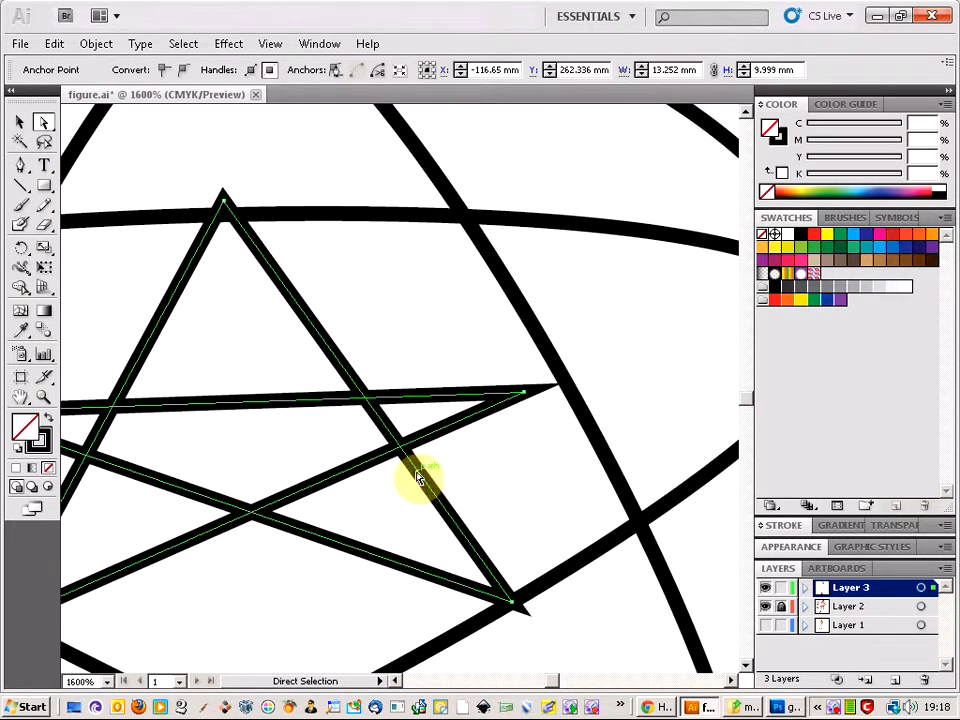
# Shift the inner star's straight right slanted segment slightly outward and select the anchor at its lower-right tip.
pyautogui.moveTo(419, 478); pyautogui.dragTo(456, 459)
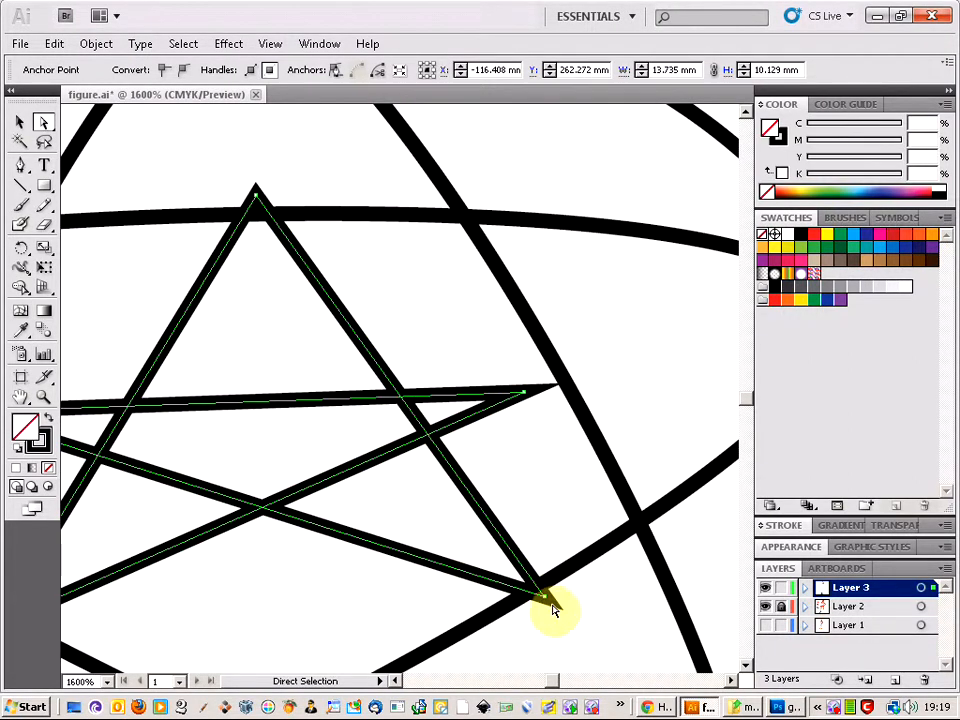
pyautogui.moveTo(542, 596)
pyautogui.mouseDown()
pyautogui.moveTo(544, 574)
pyautogui.moveTo(548, 592)
pyautogui.mouseUp()
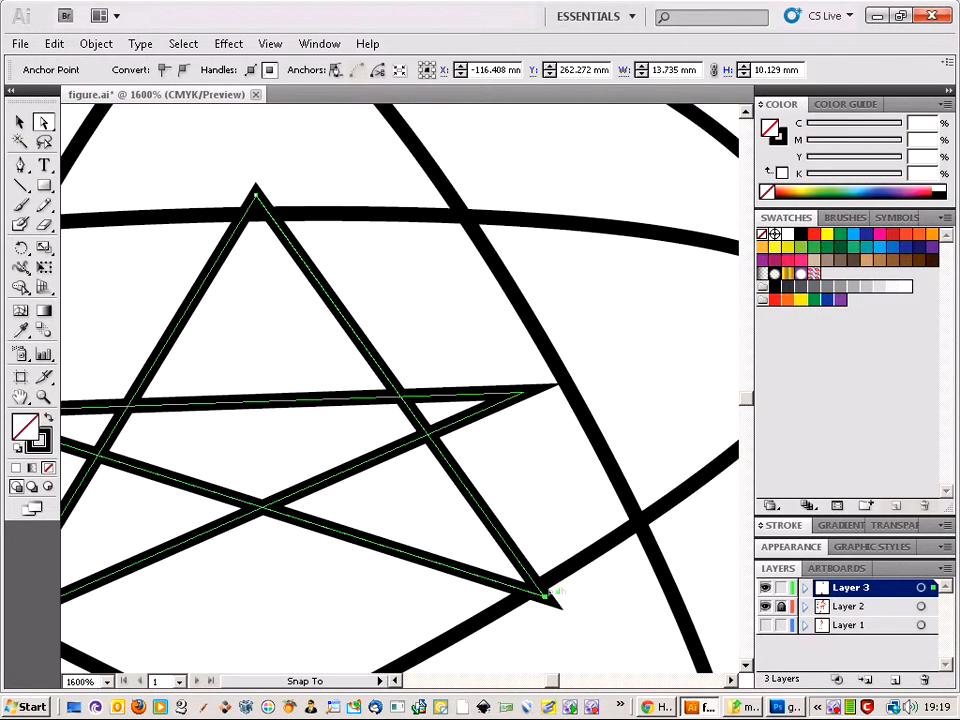
pyautogui.click(545, 598)
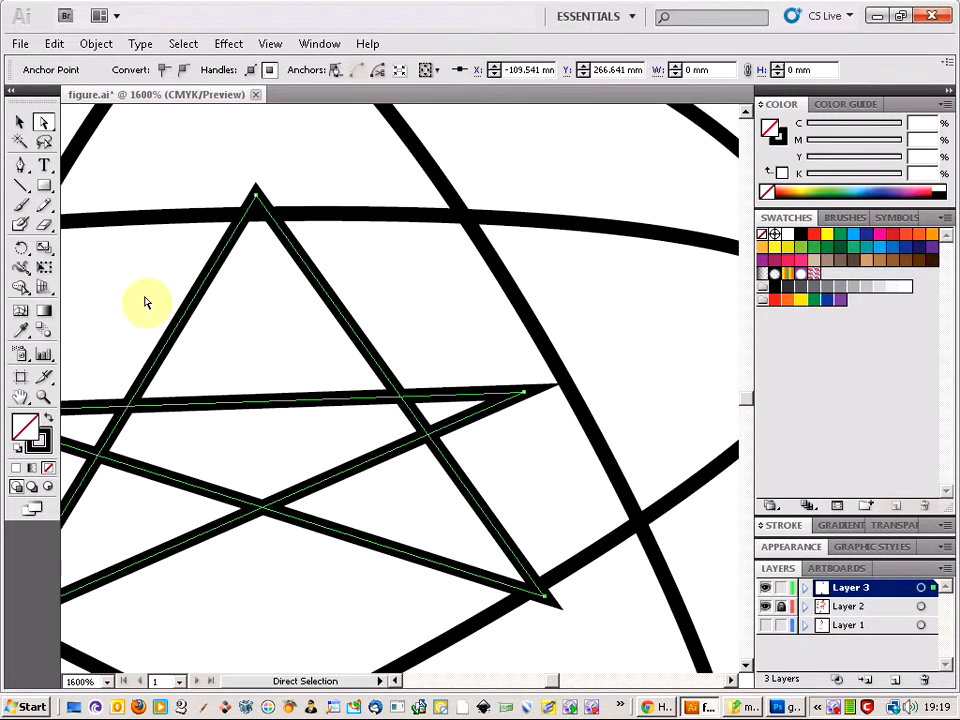
# Round the inner star's lower-right tip with Convert Anchor Point and bulge the right slanted segment outward.
pyautogui.moveTo(24, 167); pyautogui.dragTo(110, 227)
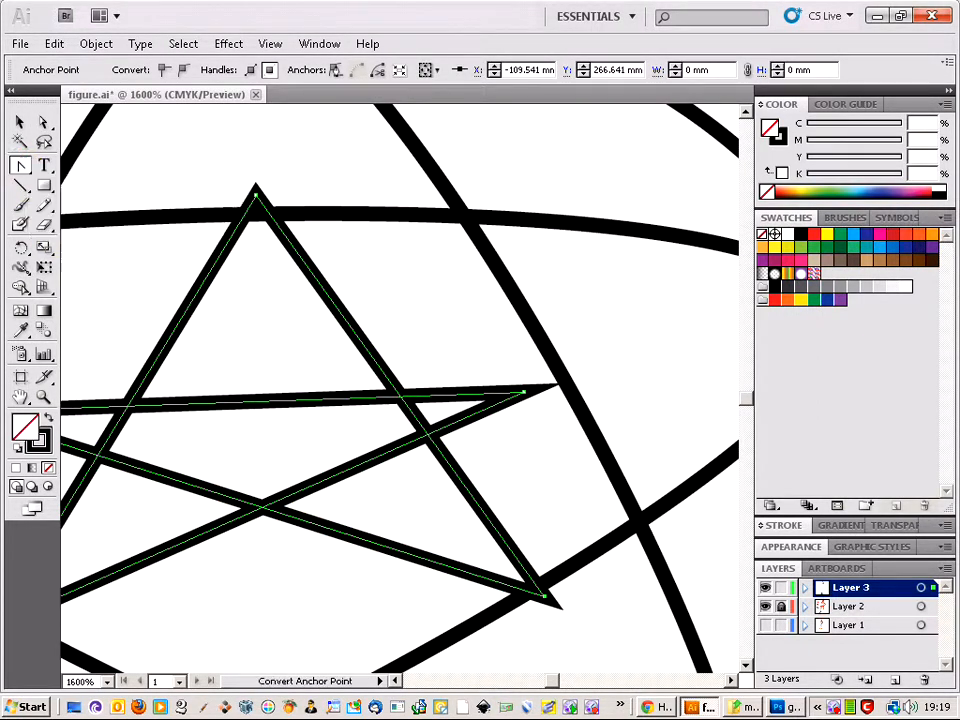
pyautogui.moveTo(545, 598); pyautogui.dragTo(567, 578)
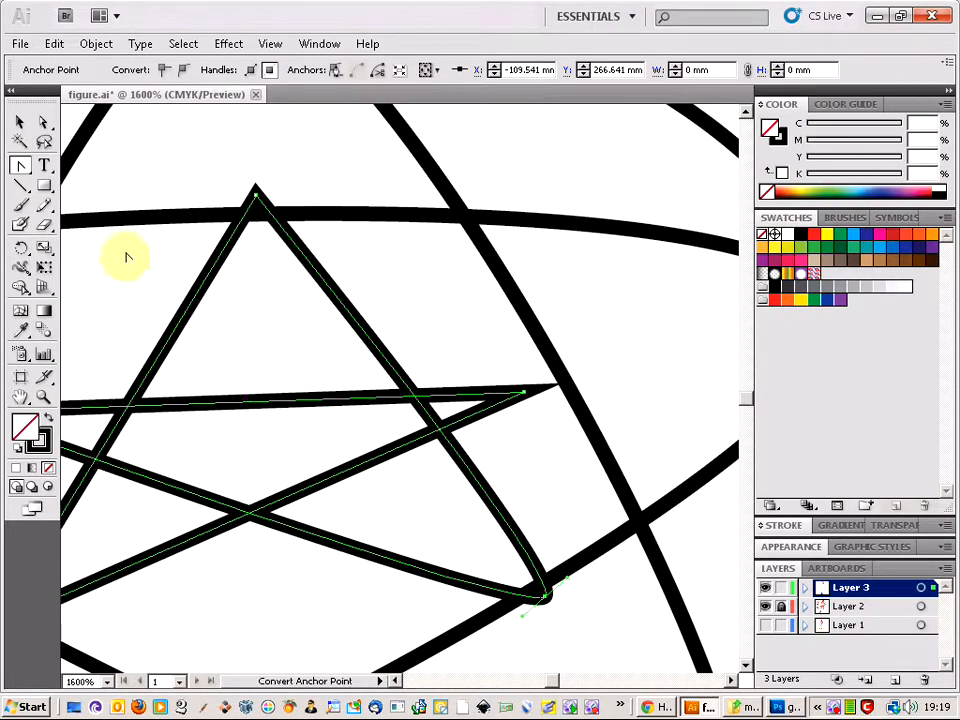
pyautogui.click(43, 121)
pyautogui.moveTo(358, 322); pyautogui.dragTo(394, 282)
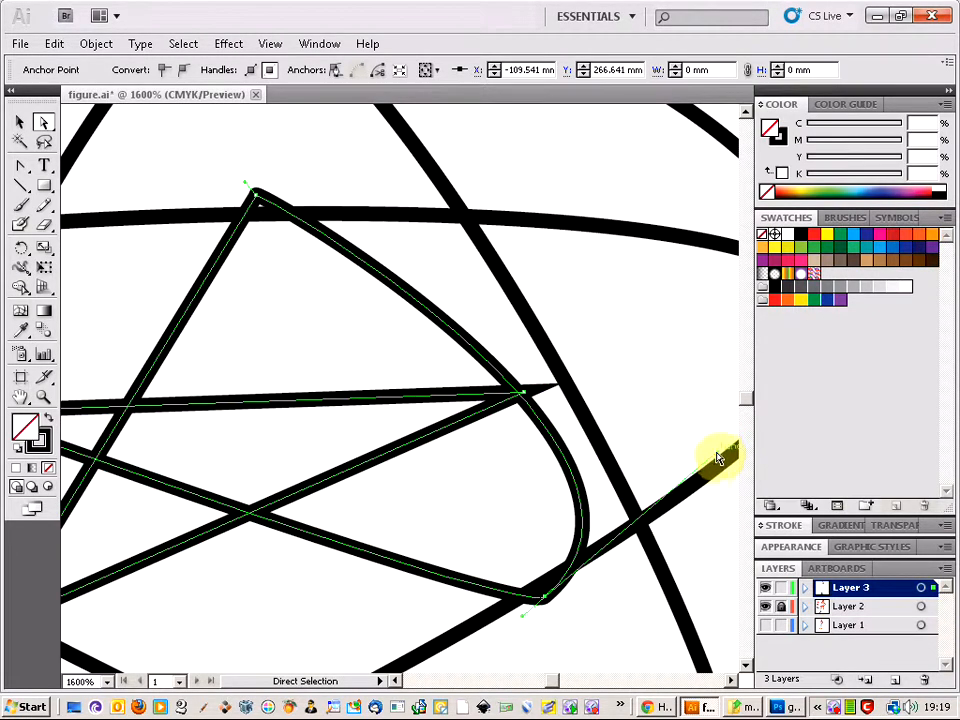
# Collapse the direction handles at the inner star's top and lower-right anchors to restore sharp tips and straight segments.
pyautogui.moveTo(718, 458); pyautogui.dragTo(548, 600)
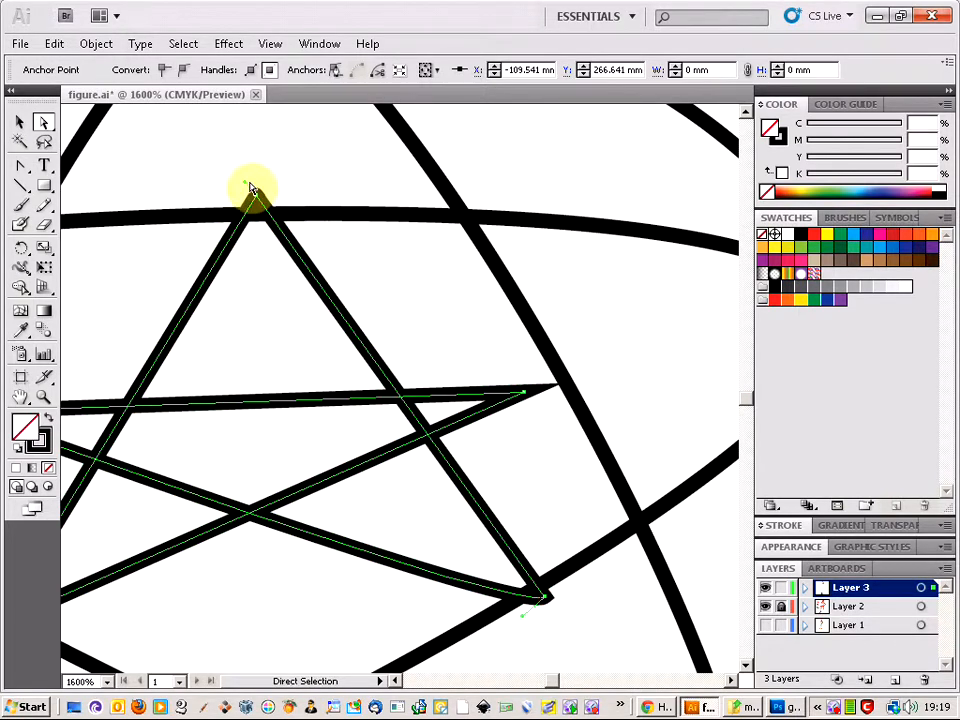
pyautogui.moveTo(250, 186); pyautogui.dragTo(257, 198)
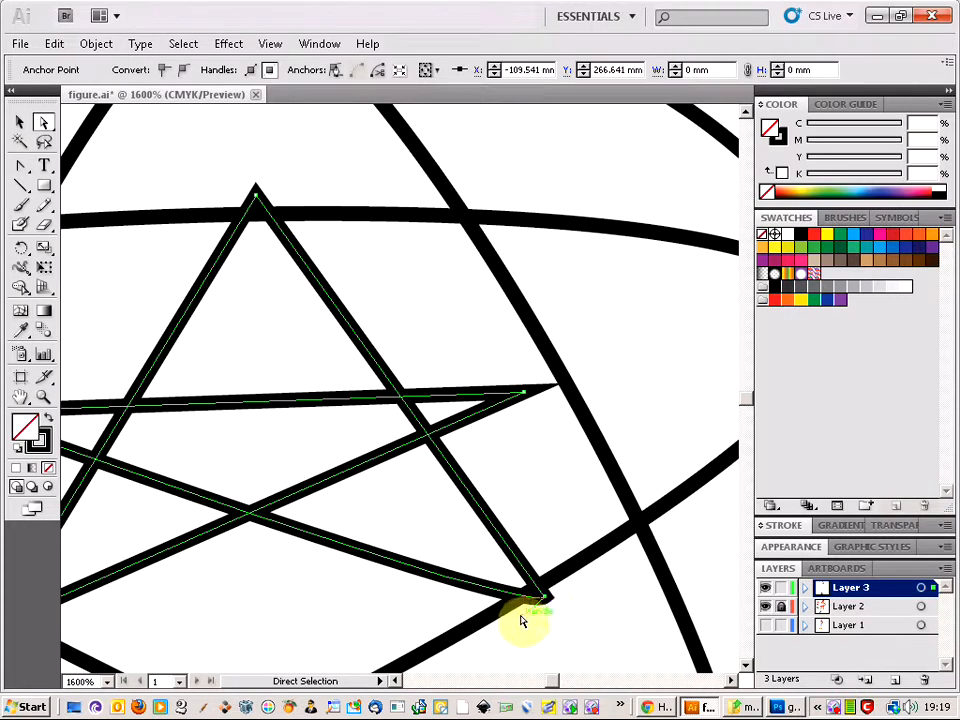
pyautogui.moveTo(521, 621); pyautogui.dragTo(540, 600)
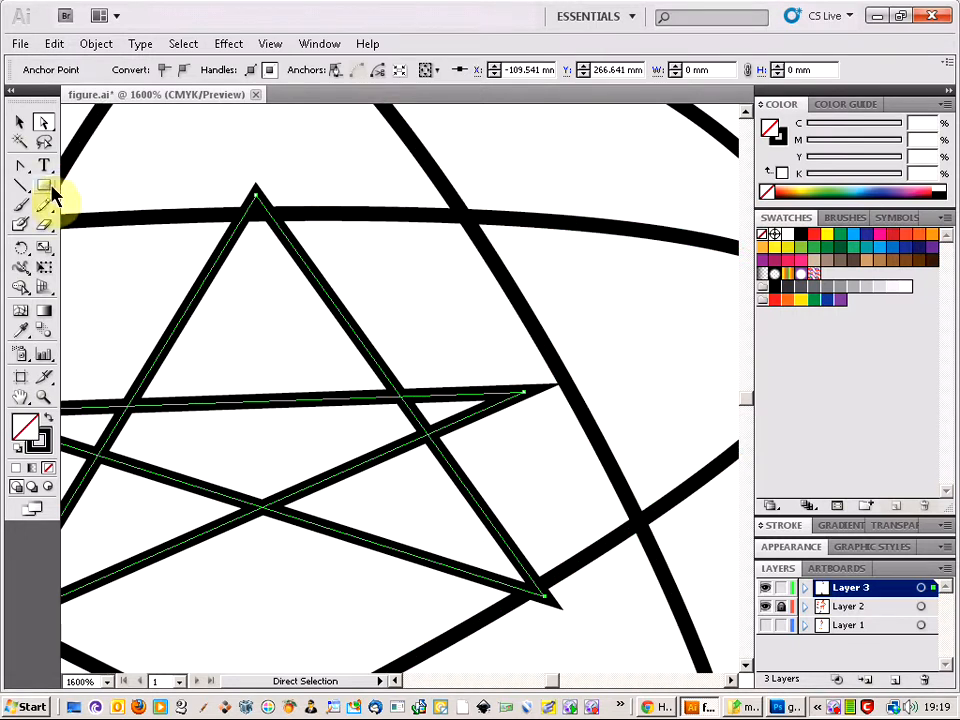
pyautogui.scroll(-3, 293, 326)
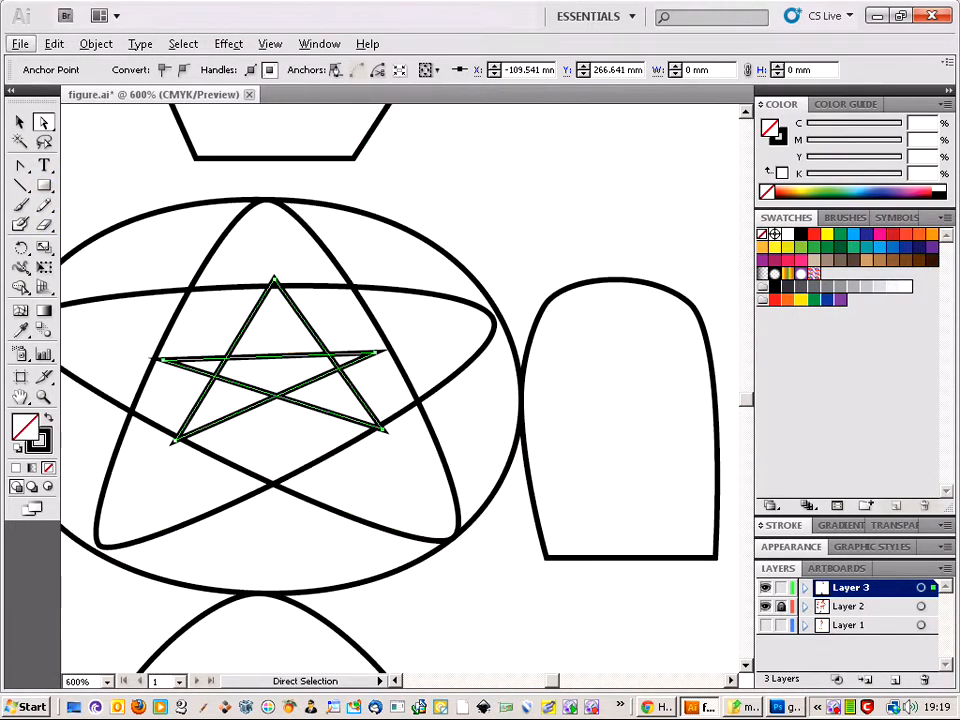
pyautogui.click(395, 682)
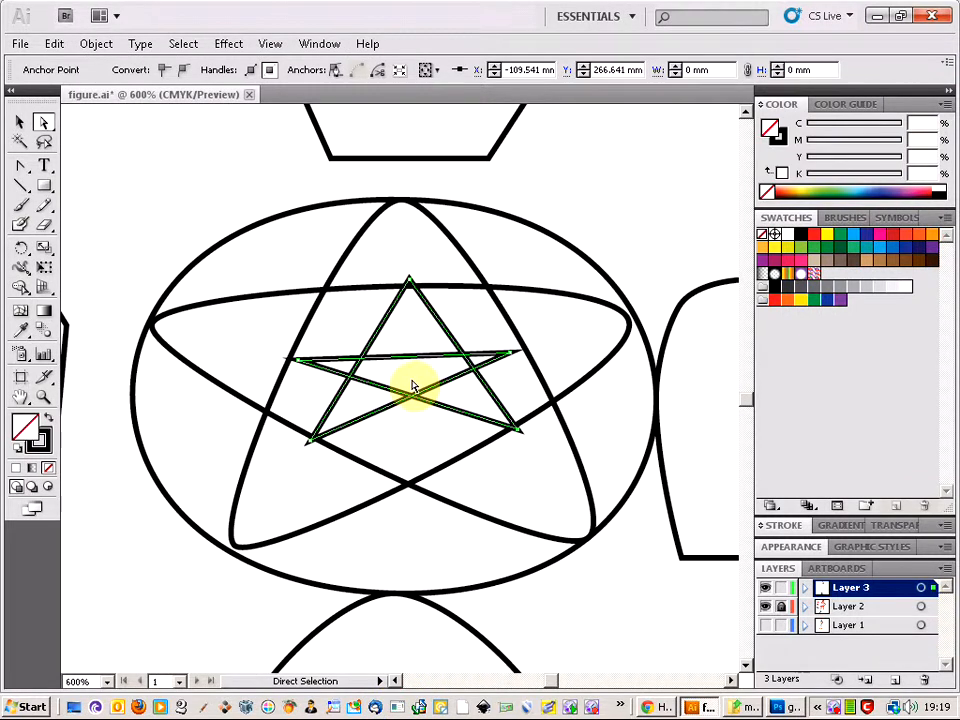
pyautogui.scroll(-2, 355, 375)
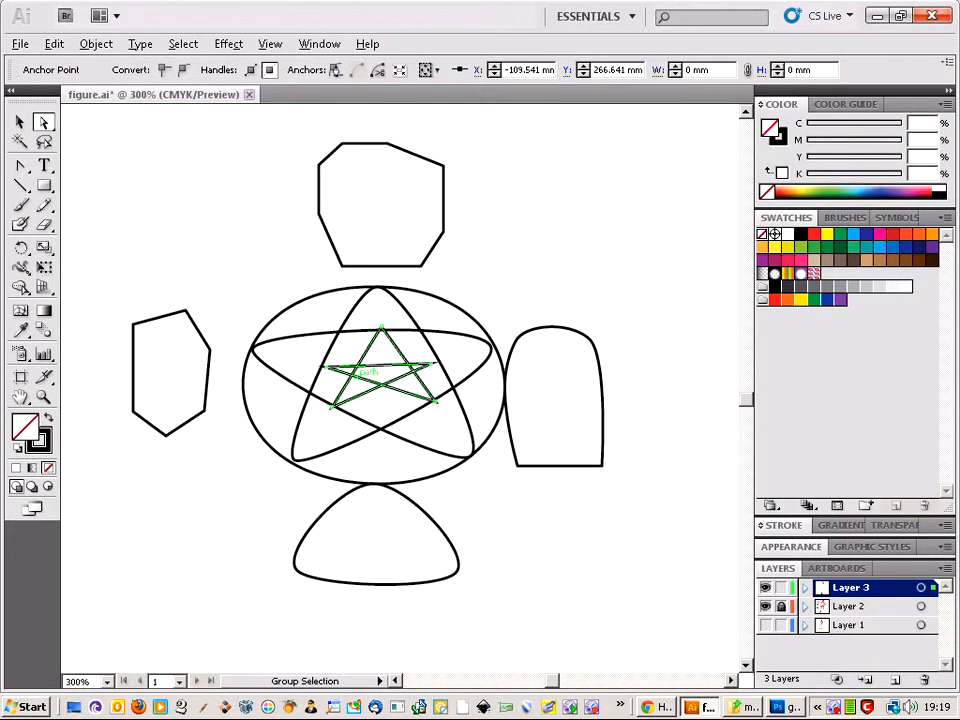
pyautogui.click(425, 418)
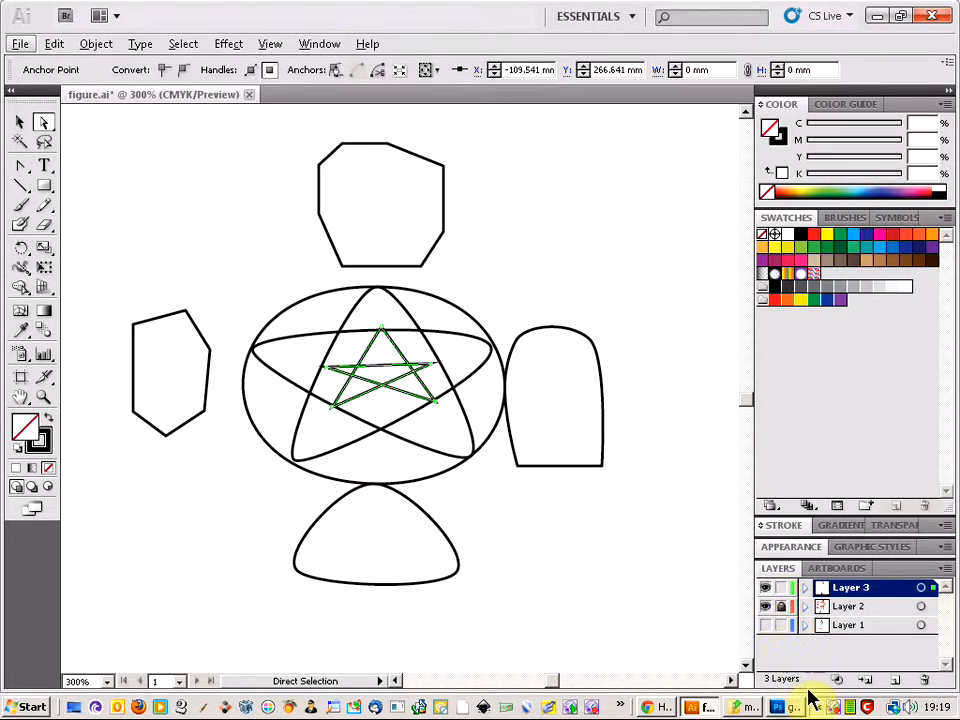
pyautogui.rightClick(836, 707)
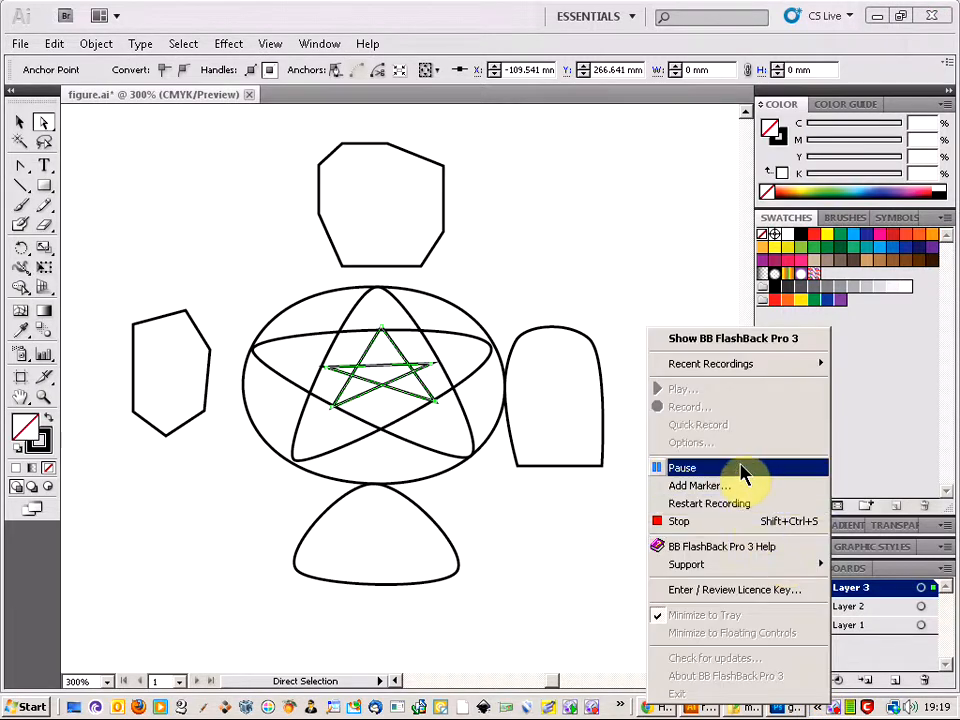